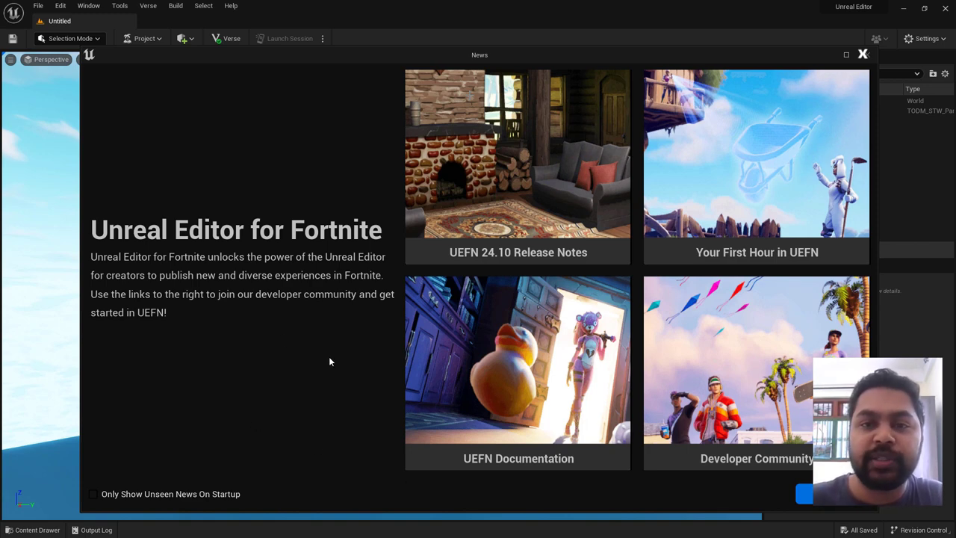
Close the News window and move the Project Browser further left
drag(351, 60, 345, 71)
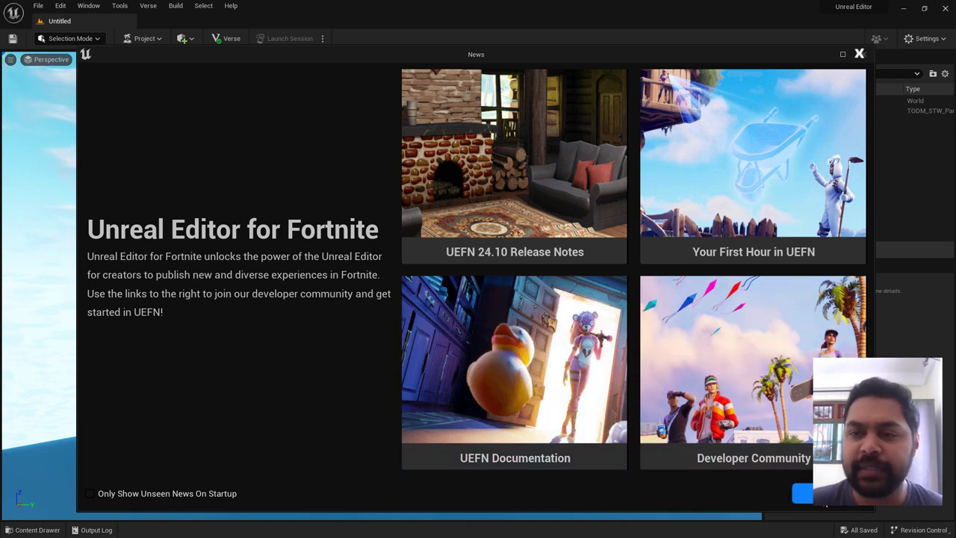
click(801, 493)
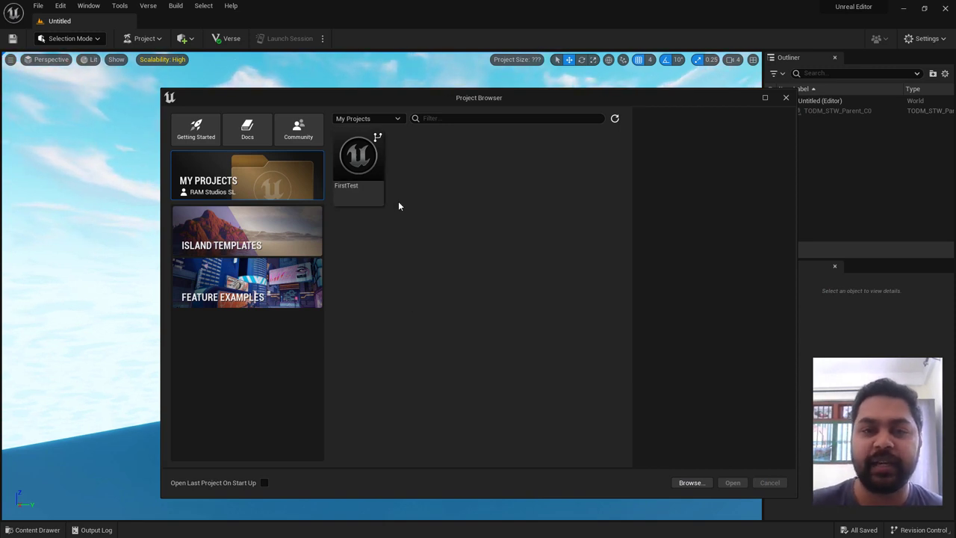
drag(352, 100, 287, 99)
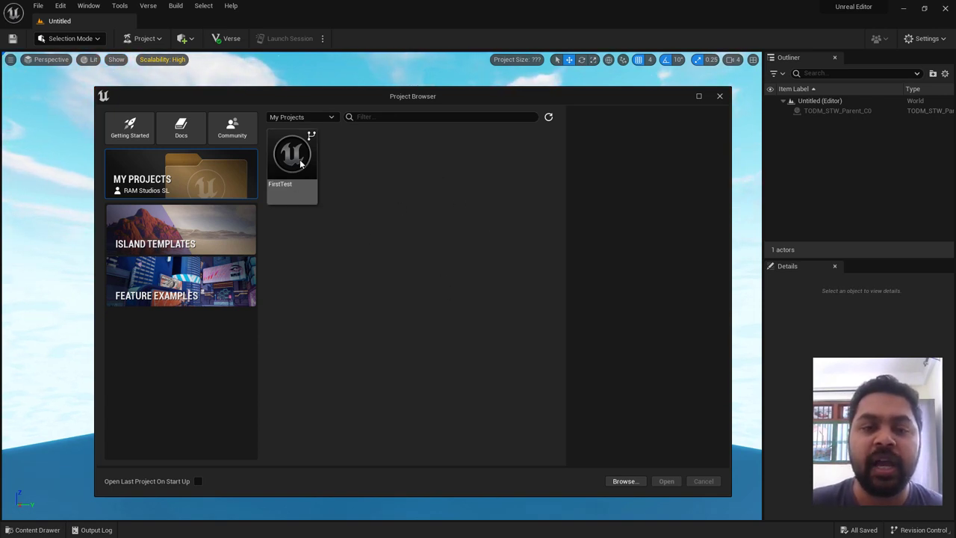
Select the FirstTest tile under My Projects to show its location and details
click(300, 187)
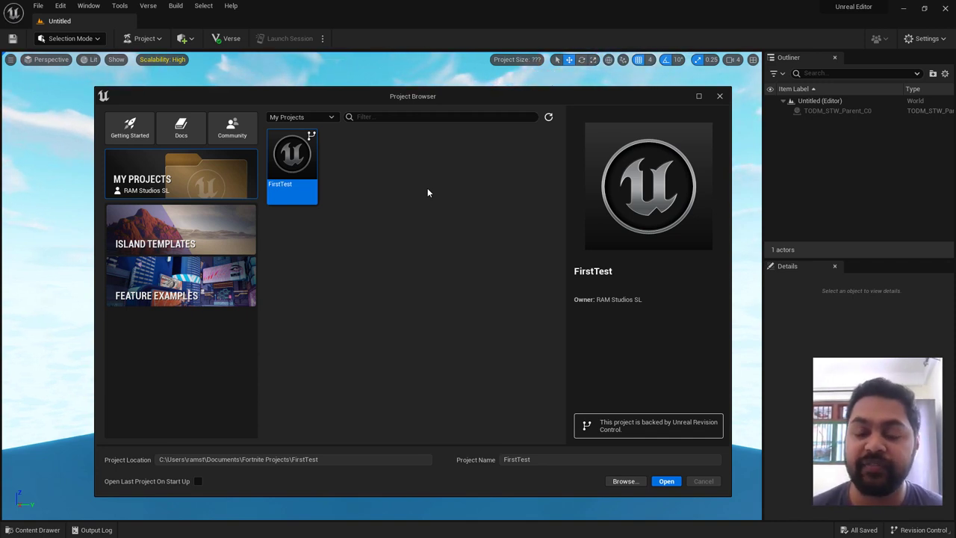
Switch the Project Browser to the Island Templates category
click(181, 232)
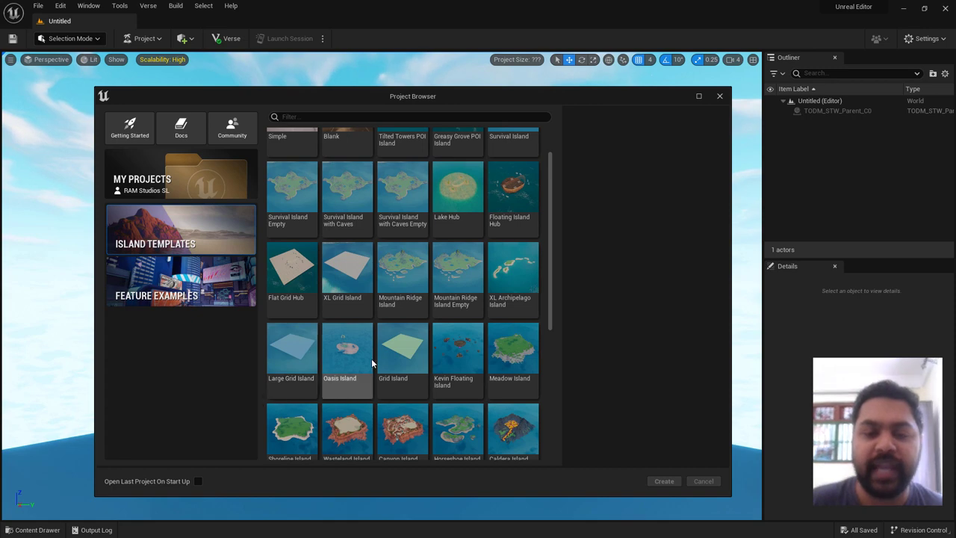
Preview the Frosty Fortress, Rivers Edge, Black Glass, Arctic, Tropical, Debris, Fortilla, Sandbar and Archipelago templates
scroll(373, 363, down, 2)
scroll(408, 401, down, 5)
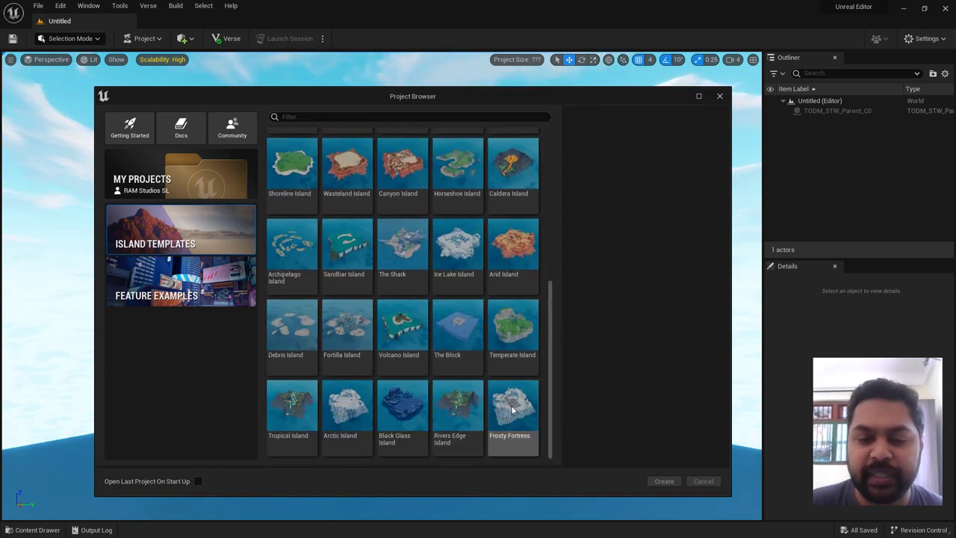
click(514, 411)
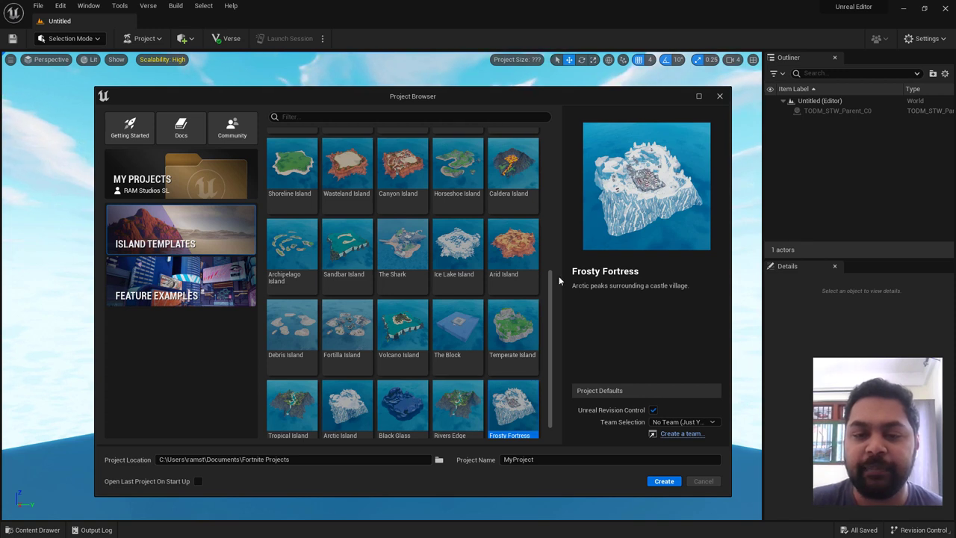
click(457, 403)
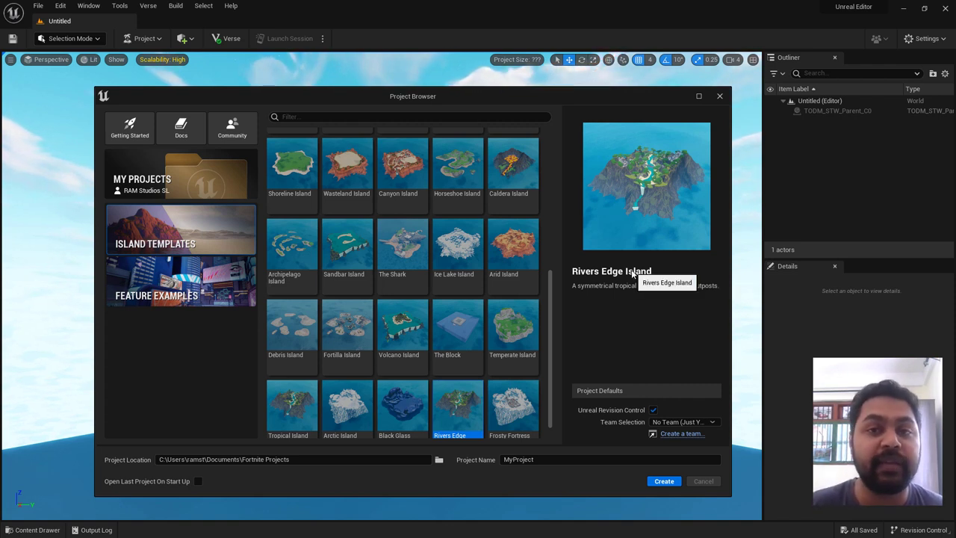
click(407, 415)
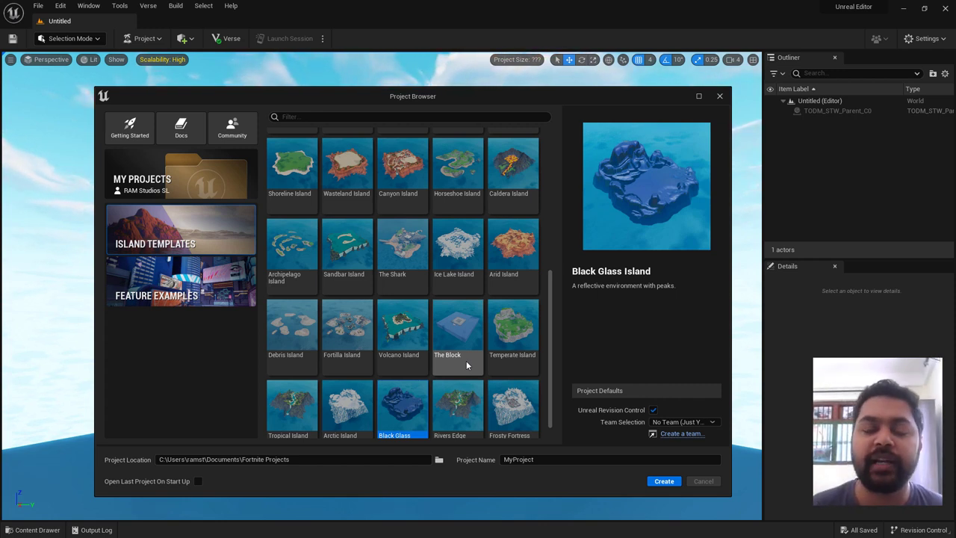
click(347, 407)
click(282, 392)
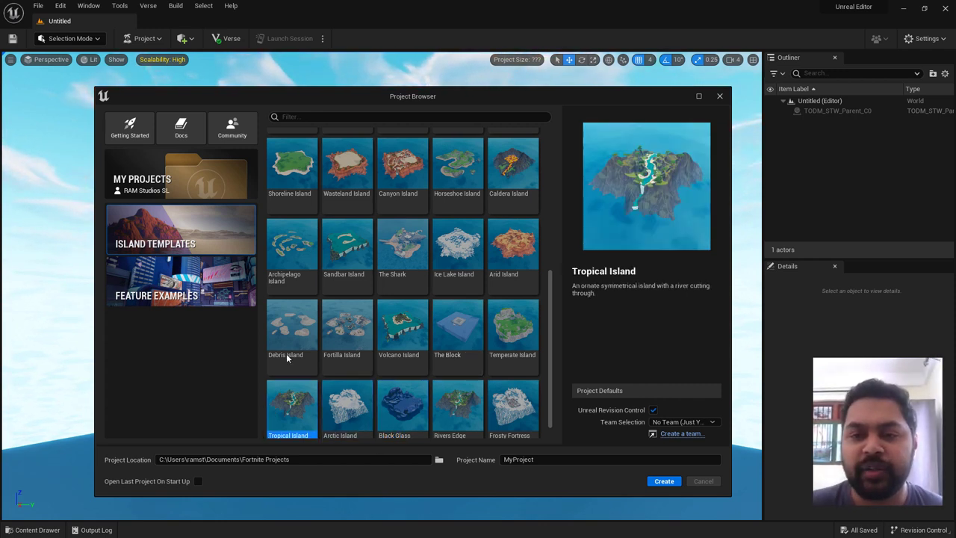
click(287, 358)
click(359, 344)
scroll(360, 359, up, 1)
click(362, 374)
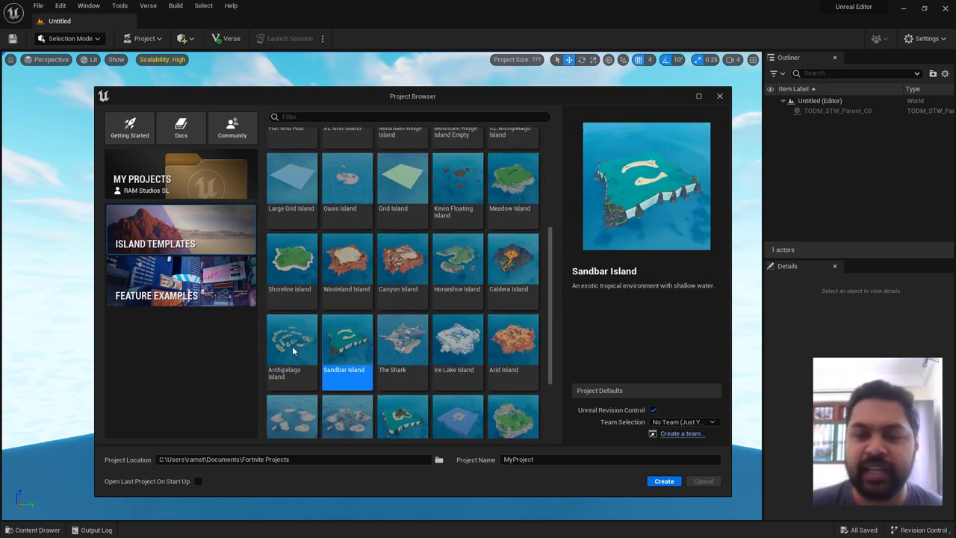
click(292, 346)
Preview The Shark, Canyon, Wasteland, Oasis, Grid and Mountain Ridge templates, ending on Floating Island Hub
scroll(328, 348, down, 1)
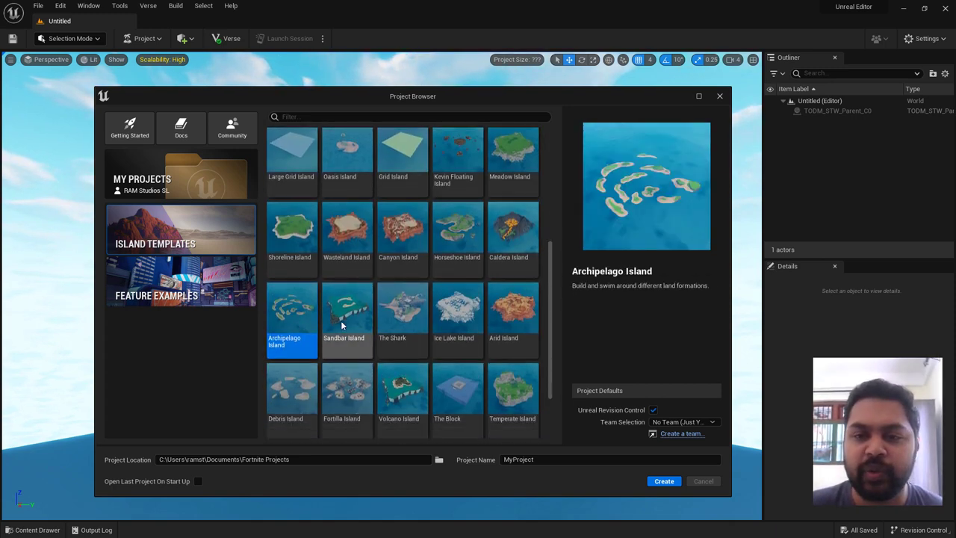
click(400, 314)
click(402, 235)
click(350, 233)
scroll(355, 224, up, 1)
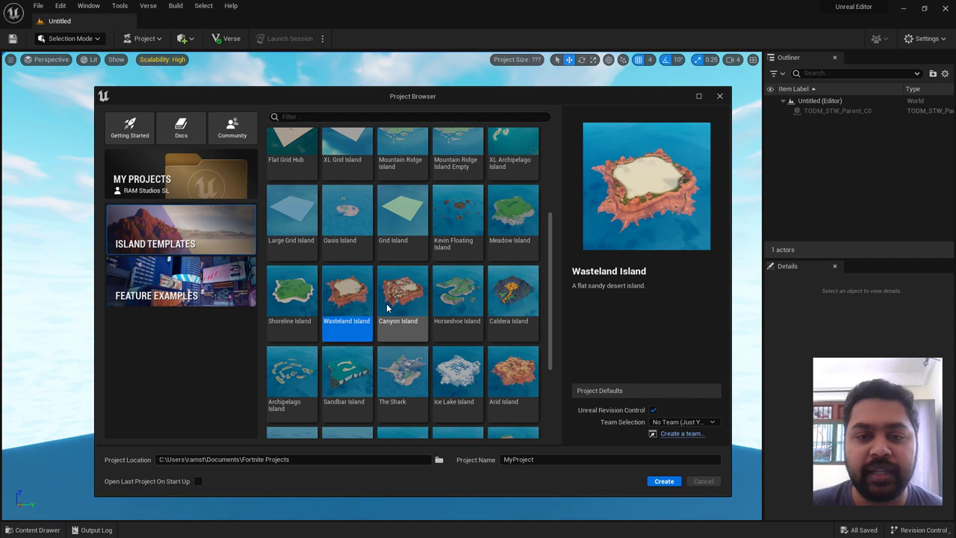
click(357, 218)
click(404, 218)
click(463, 217)
scroll(437, 312, up, 1)
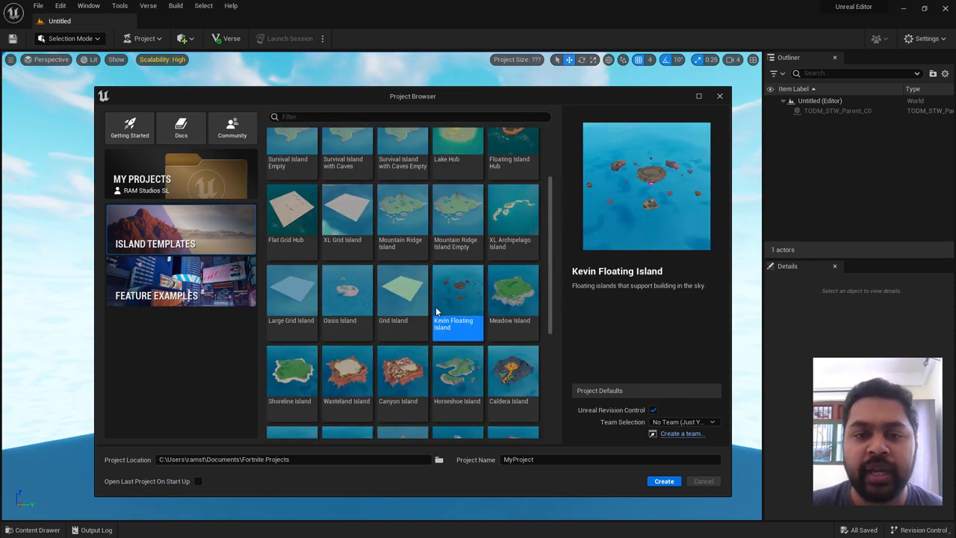
click(457, 217)
click(401, 217)
scroll(373, 263, up, 1)
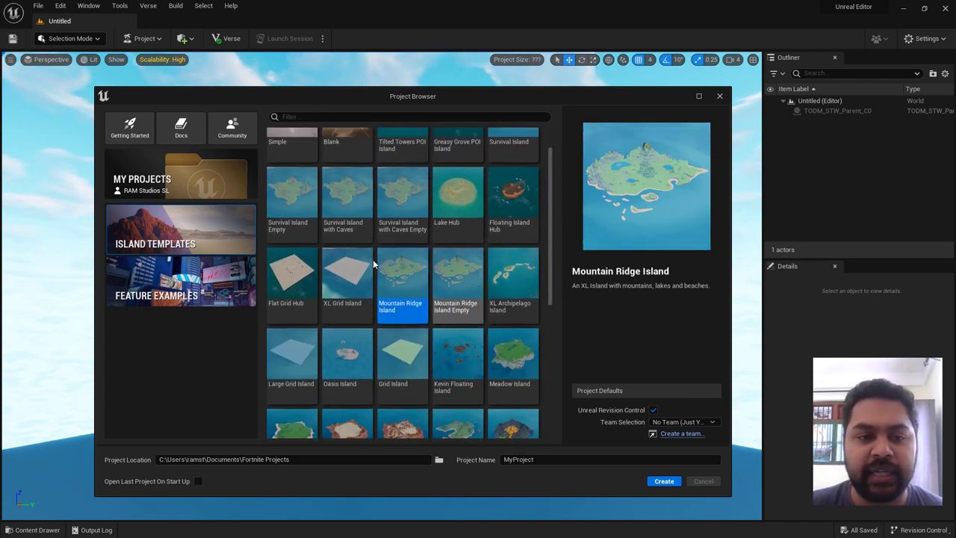
scroll(402, 239, up, 1)
click(512, 243)
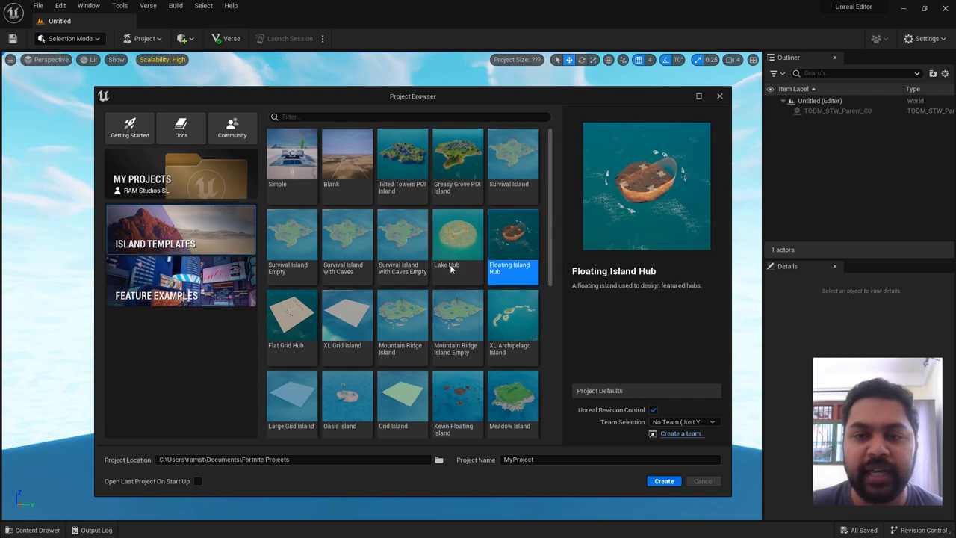
click(212, 294)
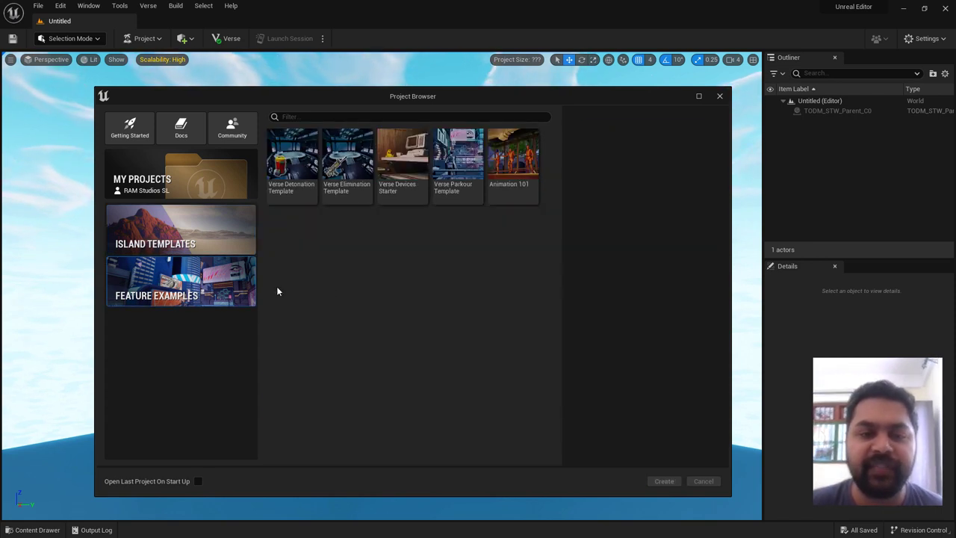
click(292, 161)
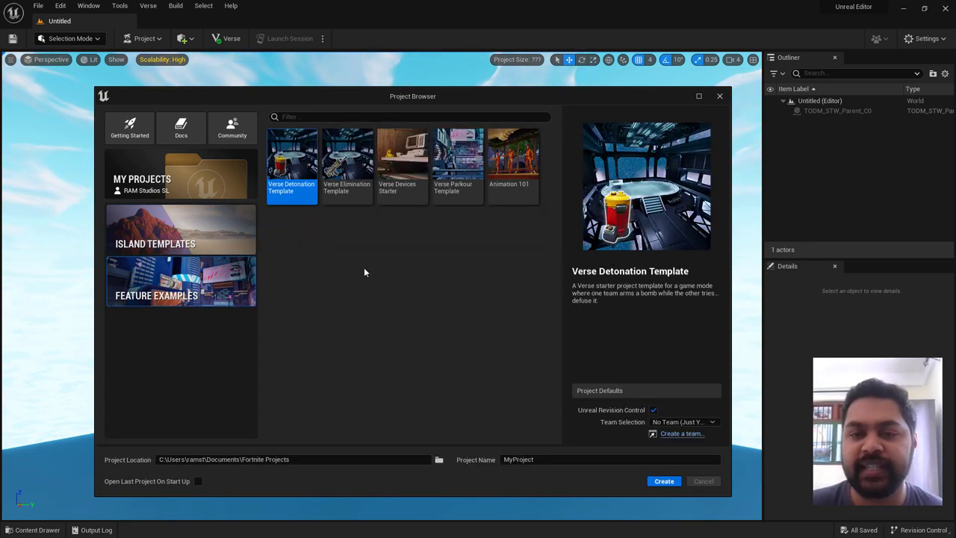
click(366, 185)
click(401, 169)
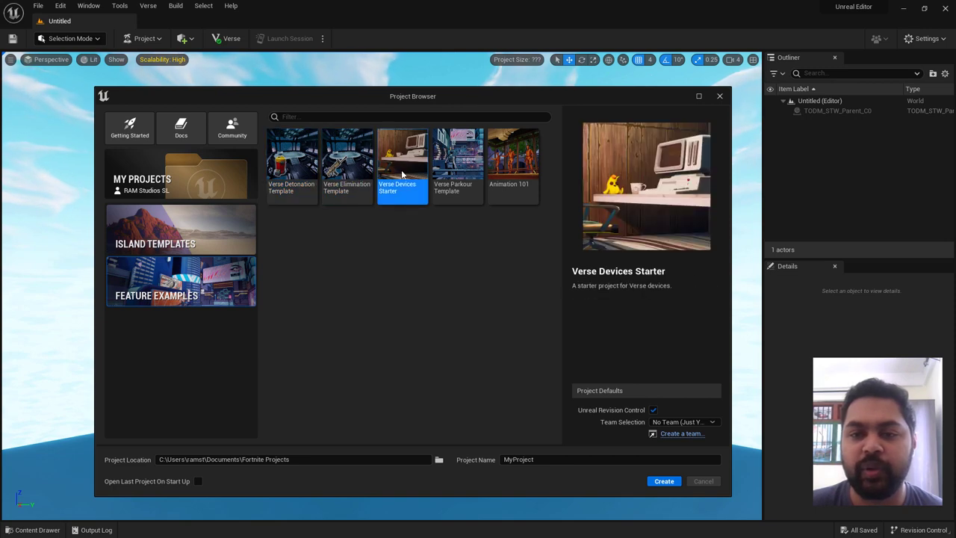
click(457, 173)
click(505, 180)
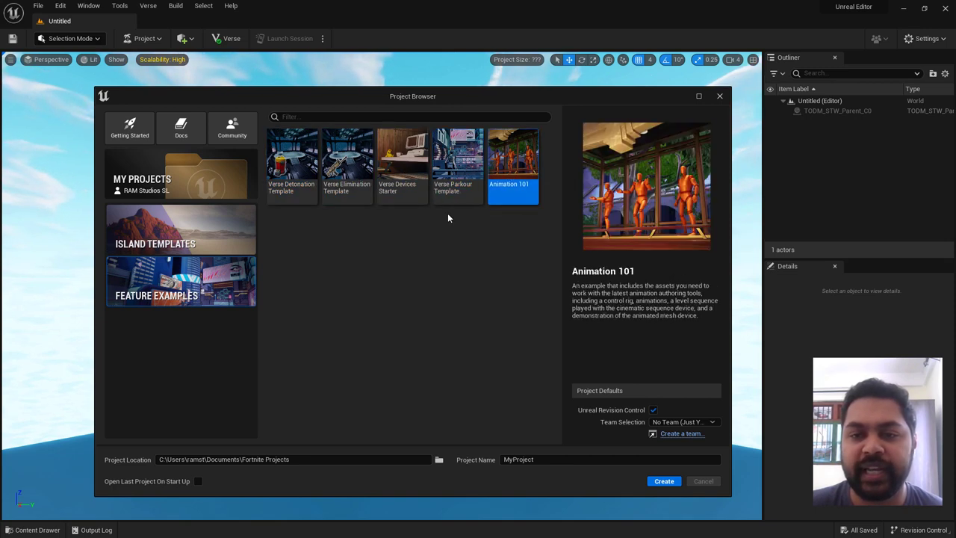
click(447, 156)
click(292, 161)
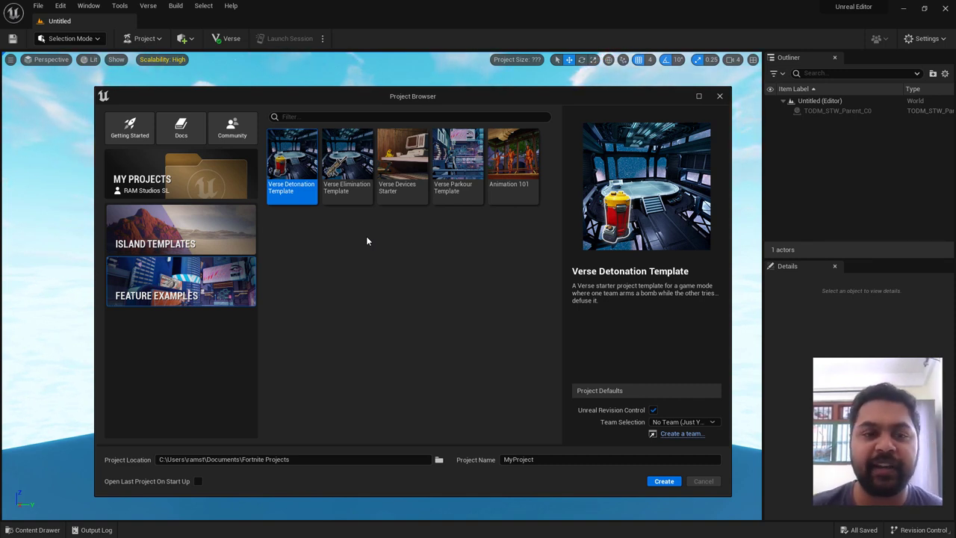
click(213, 227)
click(210, 296)
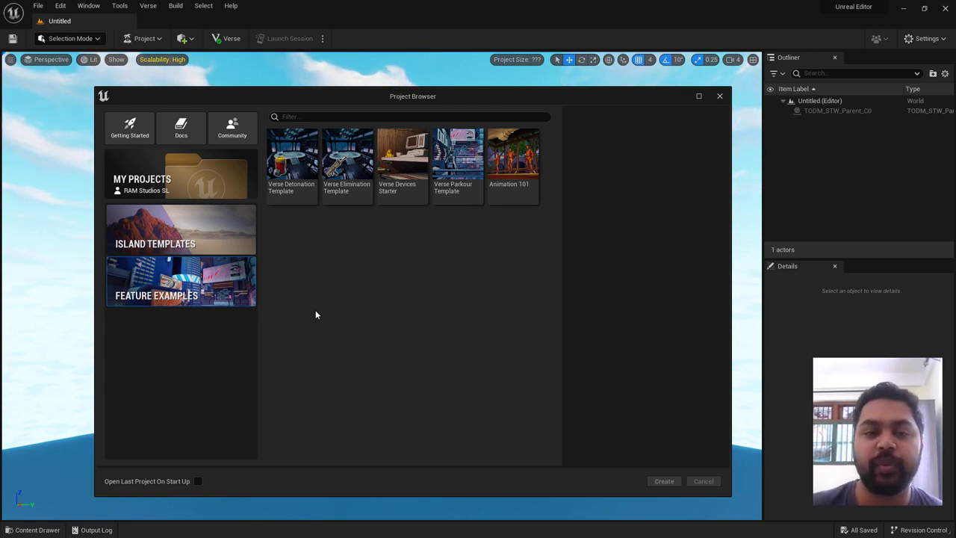
Compare the Verse Detonation, Elimination, Devices Starter and Parkour feature example templates
click(297, 183)
click(364, 196)
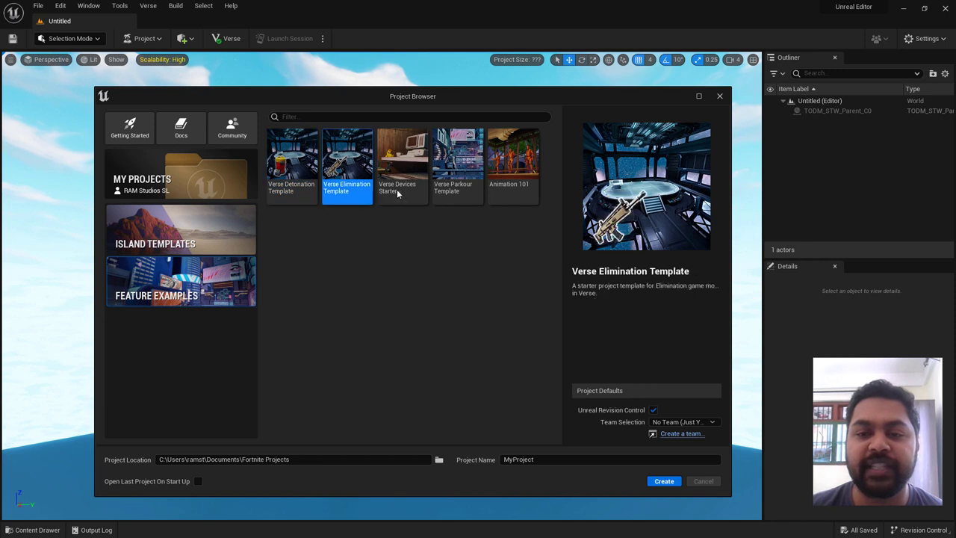
click(407, 190)
click(478, 193)
click(351, 193)
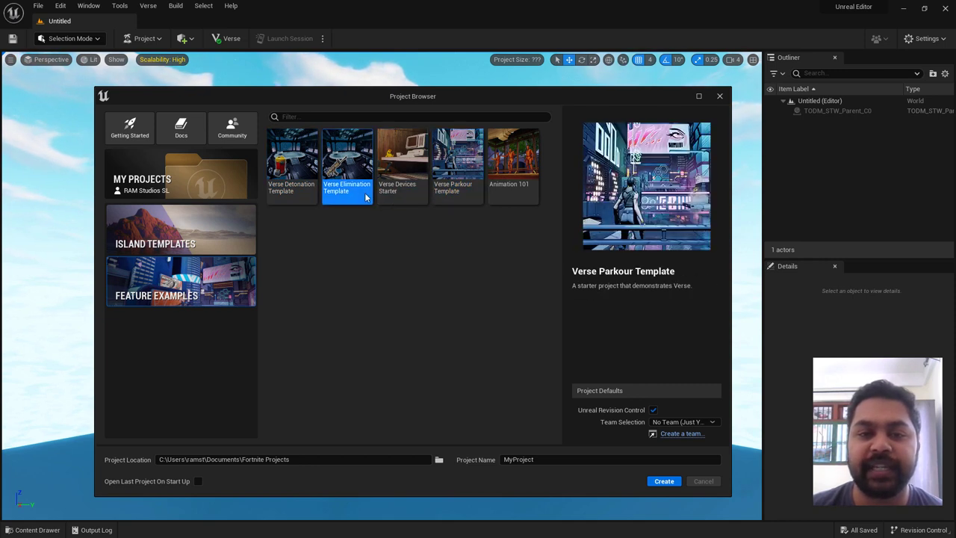
click(285, 198)
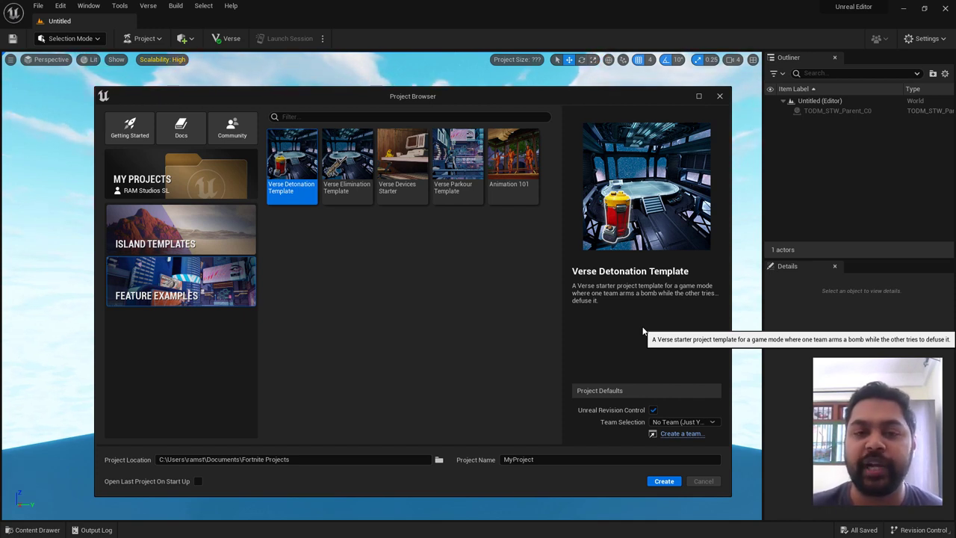
key(Right)
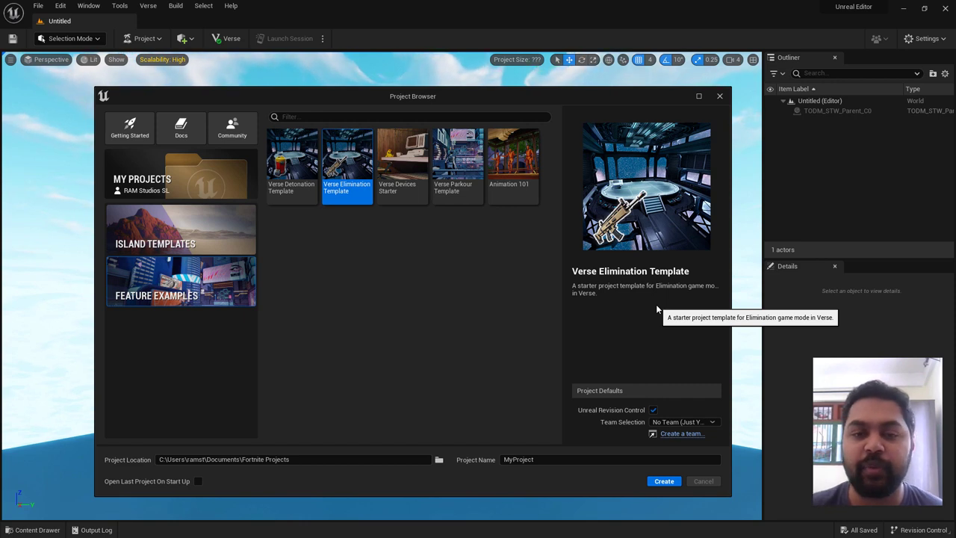
click(423, 193)
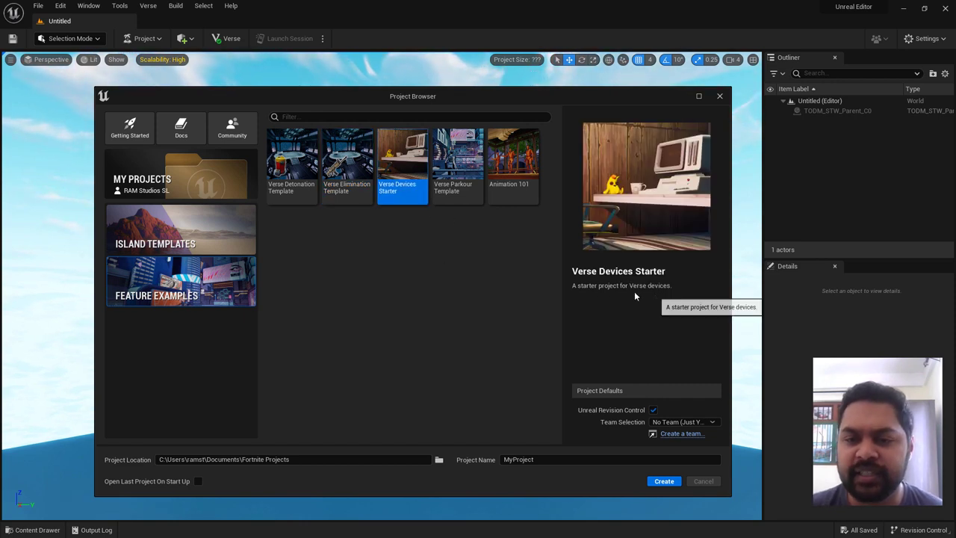
click(481, 197)
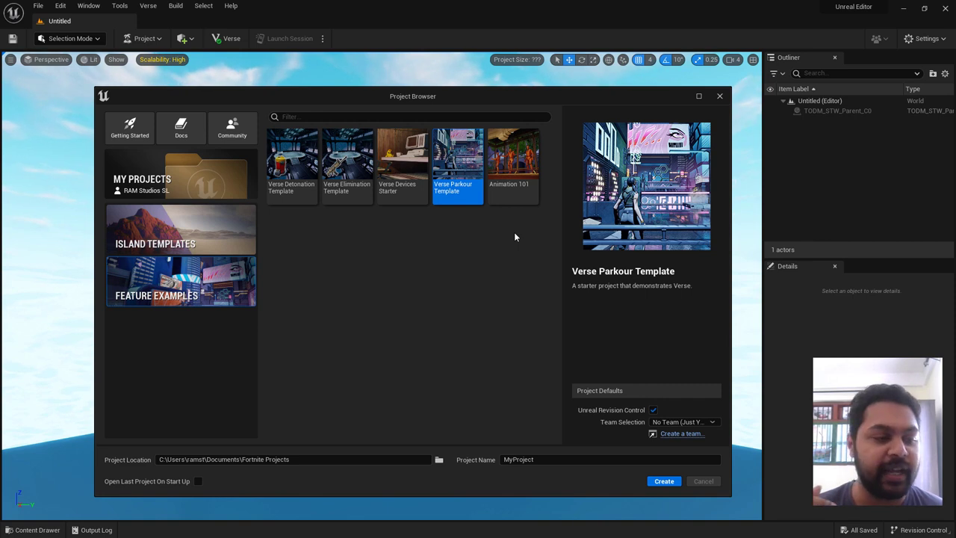
Preview Animation 101 and the Verse examples again, then return to Island Templates
click(523, 179)
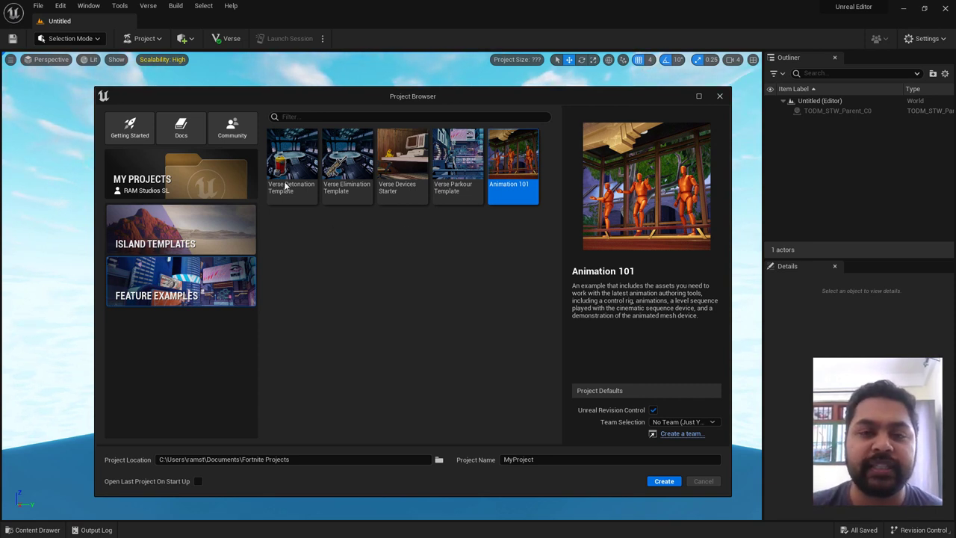
click(291, 157)
click(347, 159)
click(410, 161)
click(458, 158)
click(513, 159)
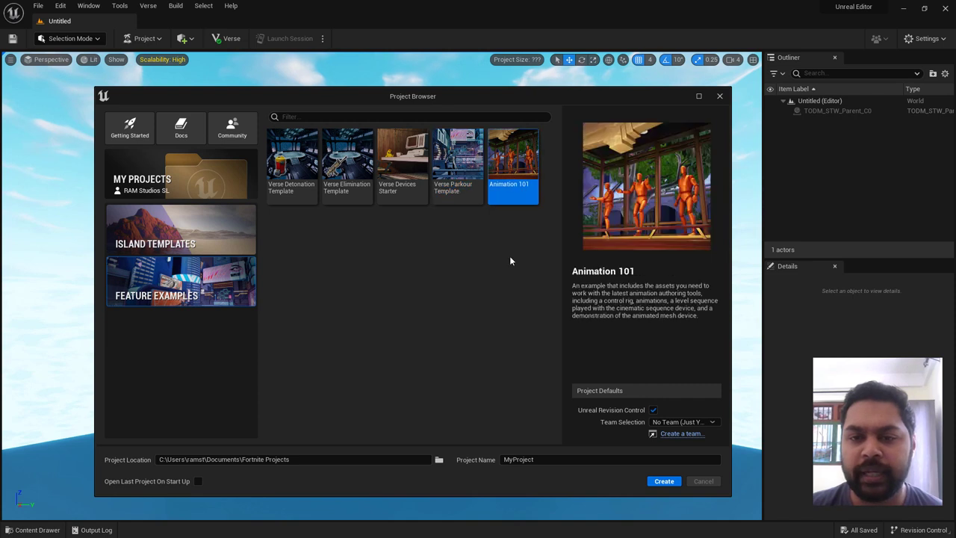
click(203, 233)
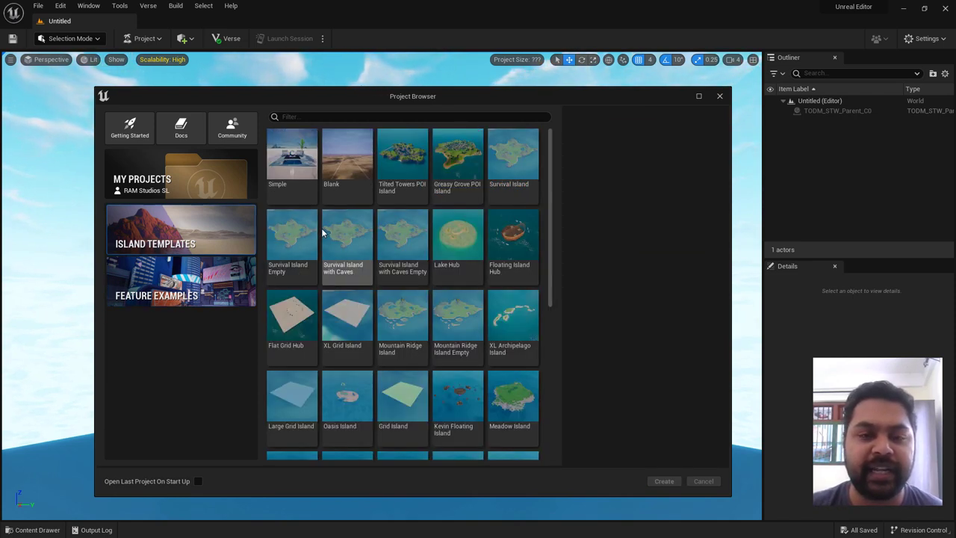
Compare Simple, Tilted Towers, Greasy Grove, Survival and hub islands, settling on the Blank template
click(302, 197)
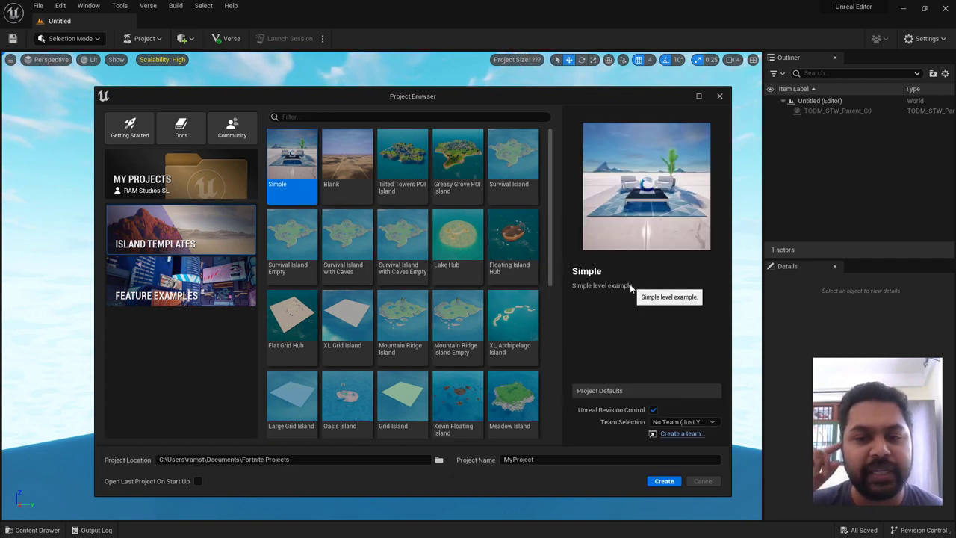
click(360, 195)
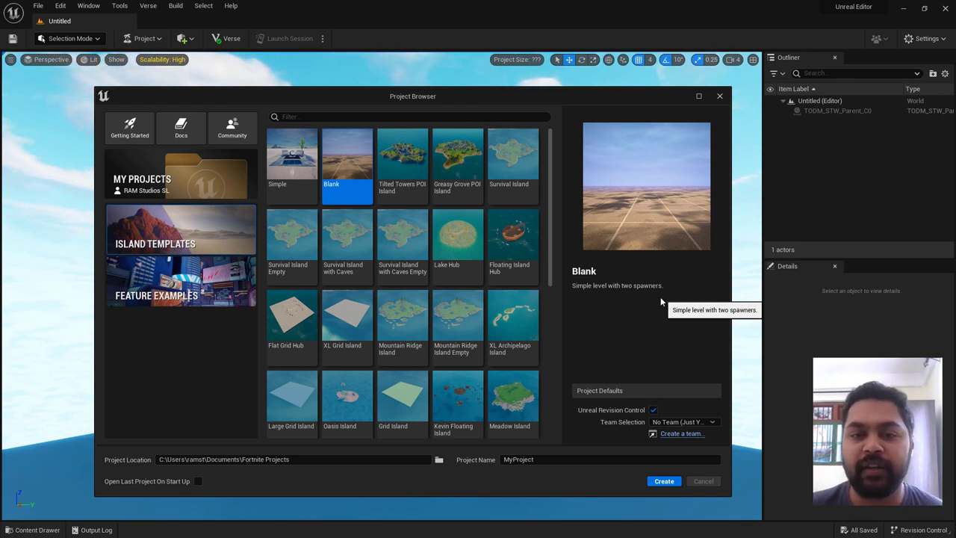
click(402, 172)
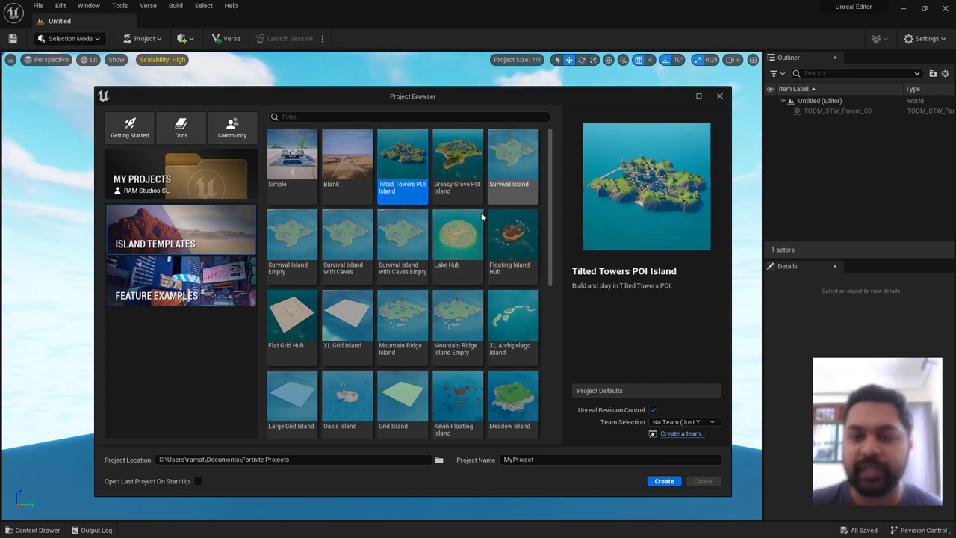
click(459, 183)
click(501, 186)
click(513, 239)
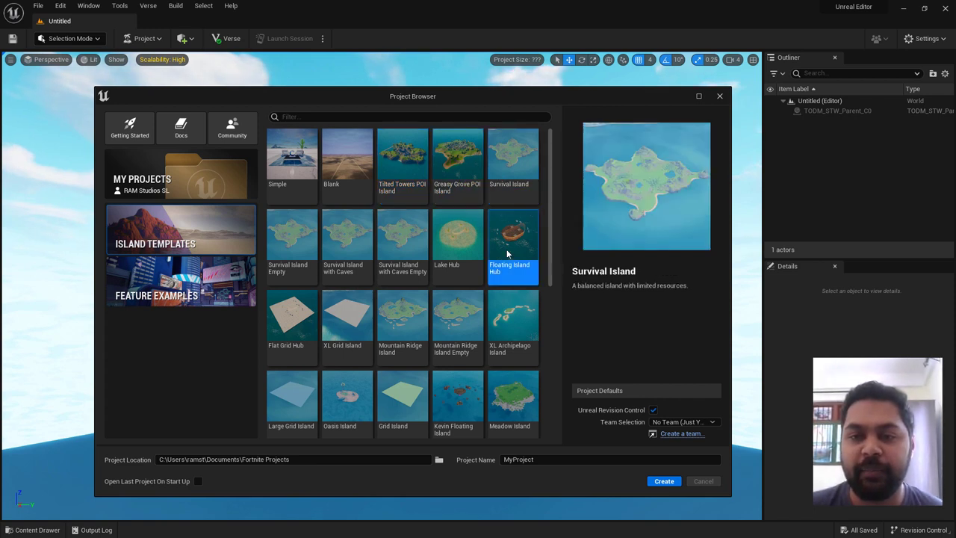
click(458, 239)
click(399, 239)
click(354, 237)
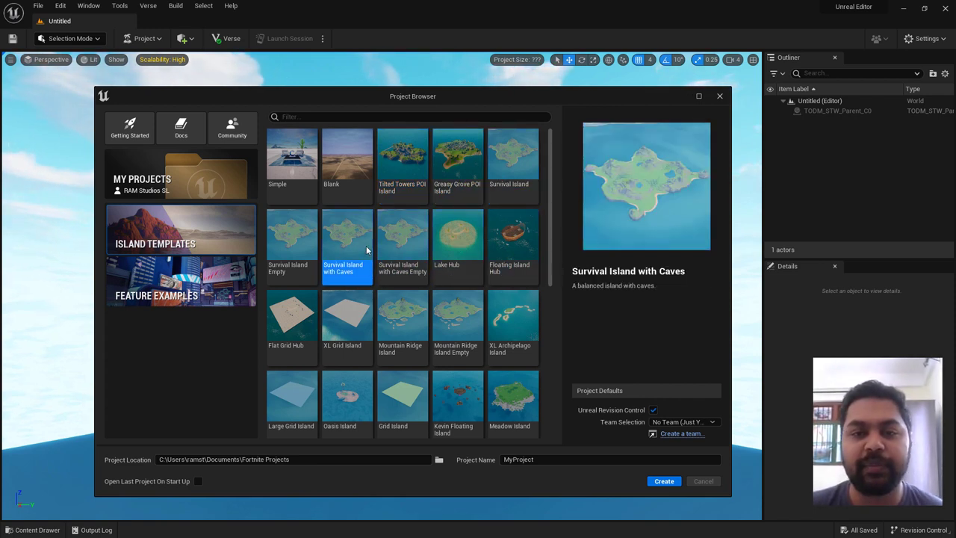
click(304, 236)
click(347, 166)
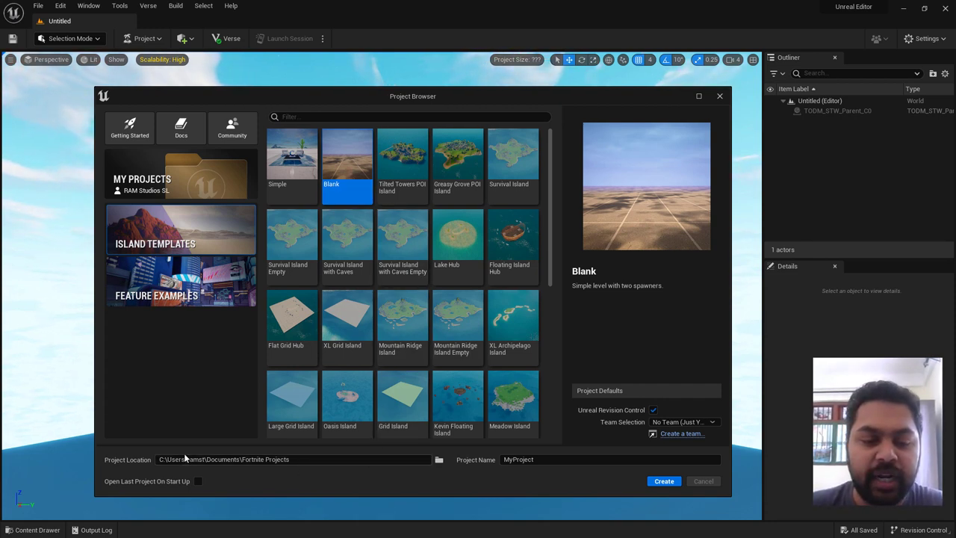
Enter MasterClassTute as the project name, leaving Unreal Revision Control unchecked
click(158, 459)
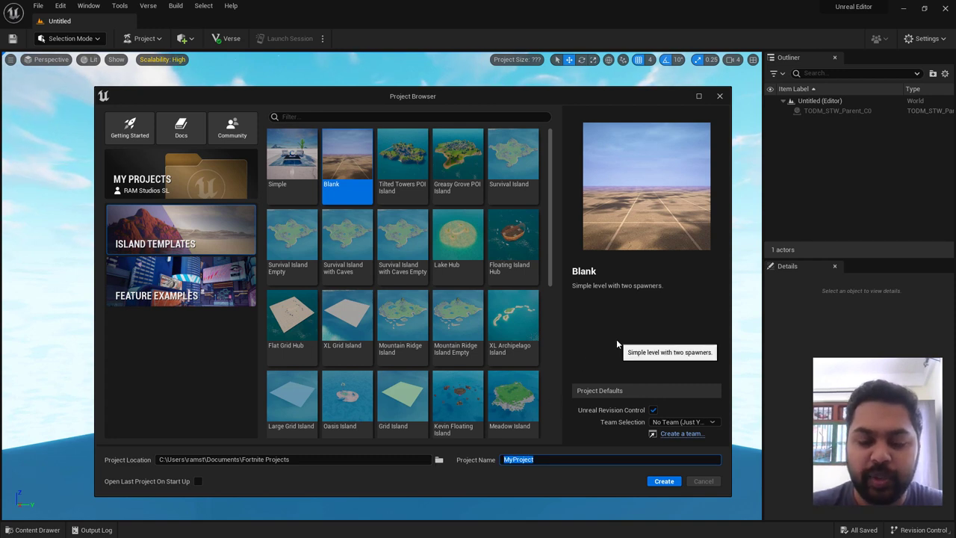
text(Master)
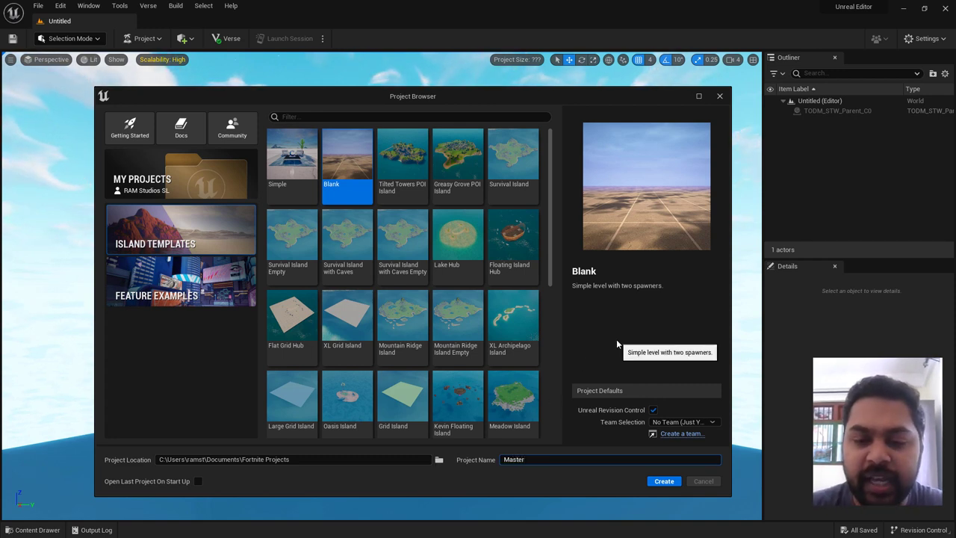
text(Class)
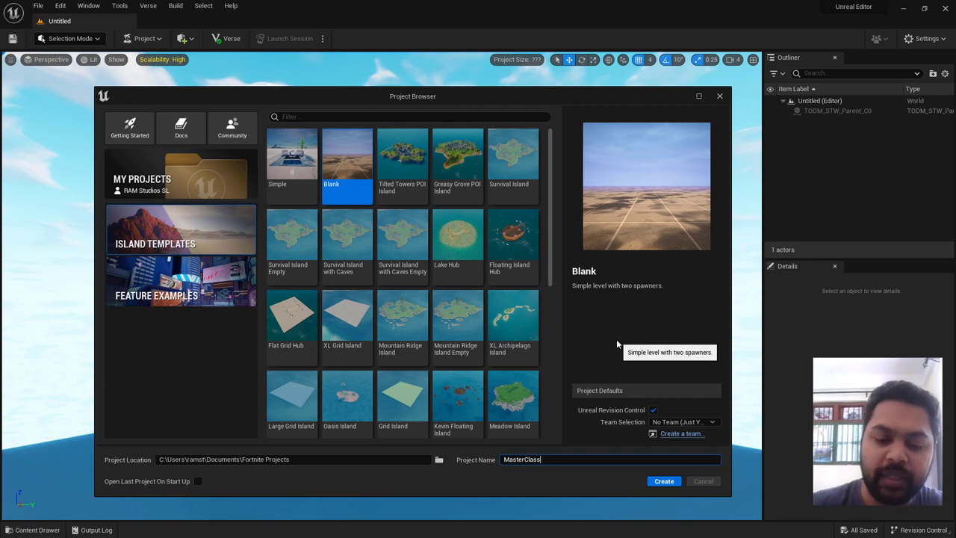
text(Tute)
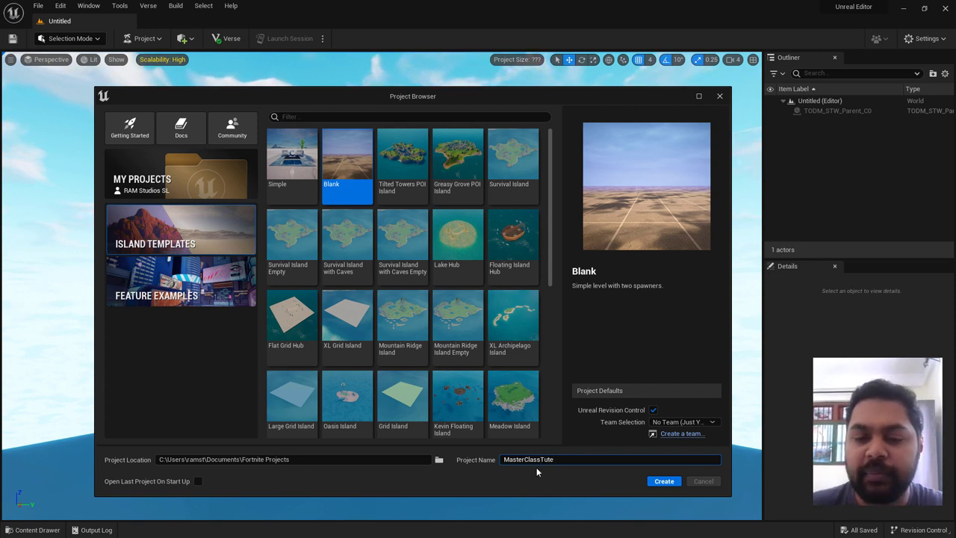
click(561, 472)
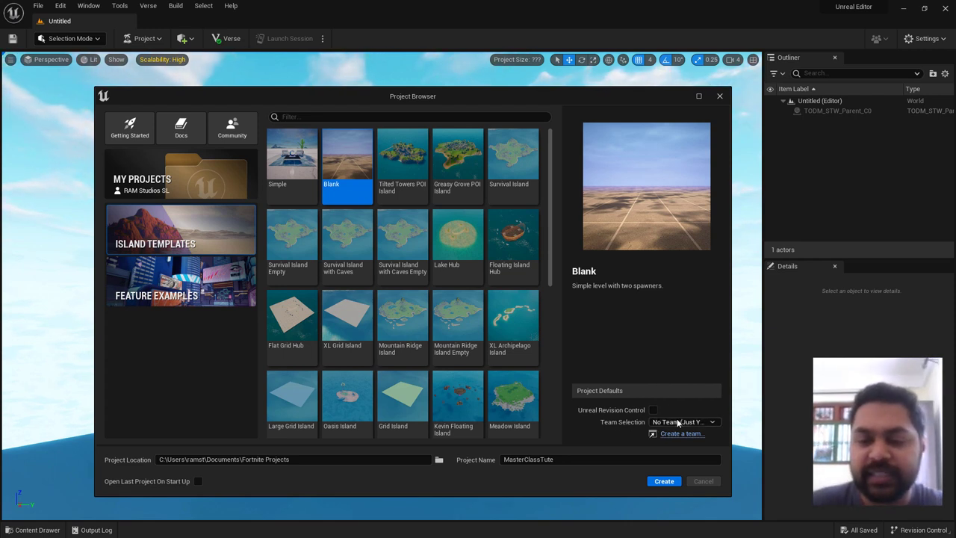
Keep Team Selection on No Team (Just You) and create the MasterClassTute project
click(703, 423)
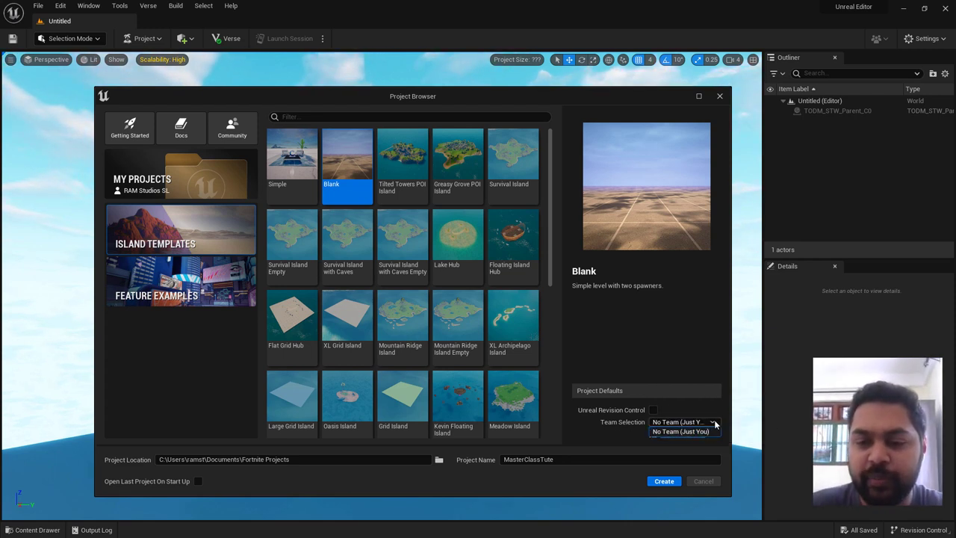
click(711, 423)
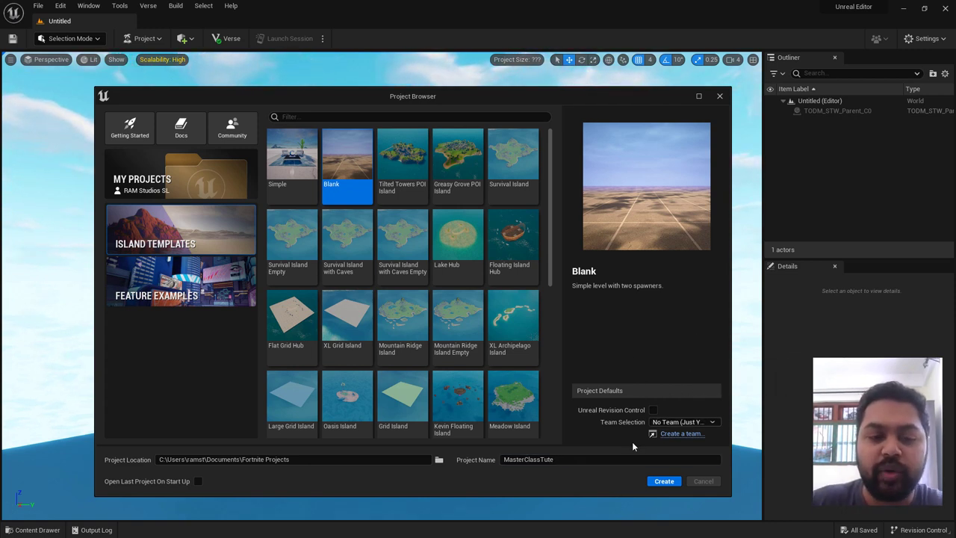
click(681, 422)
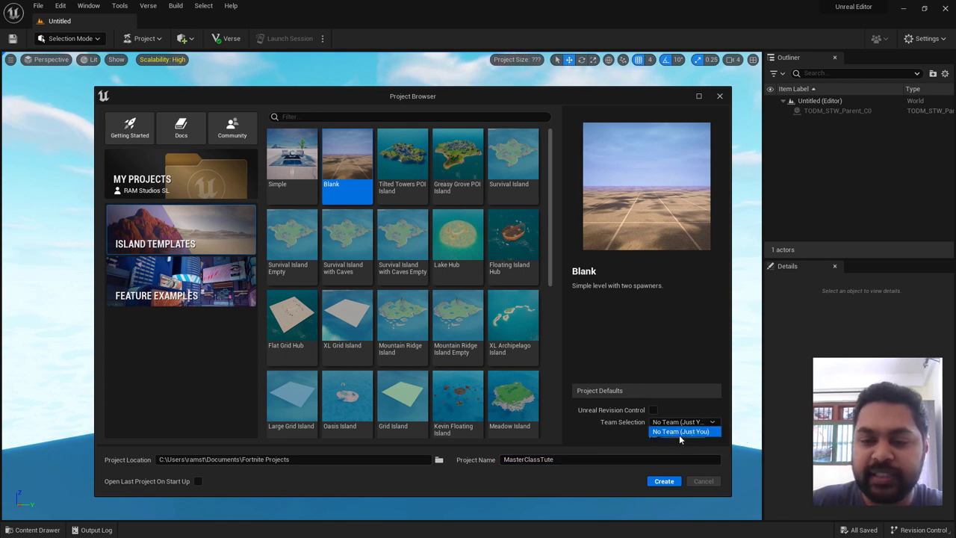
click(679, 435)
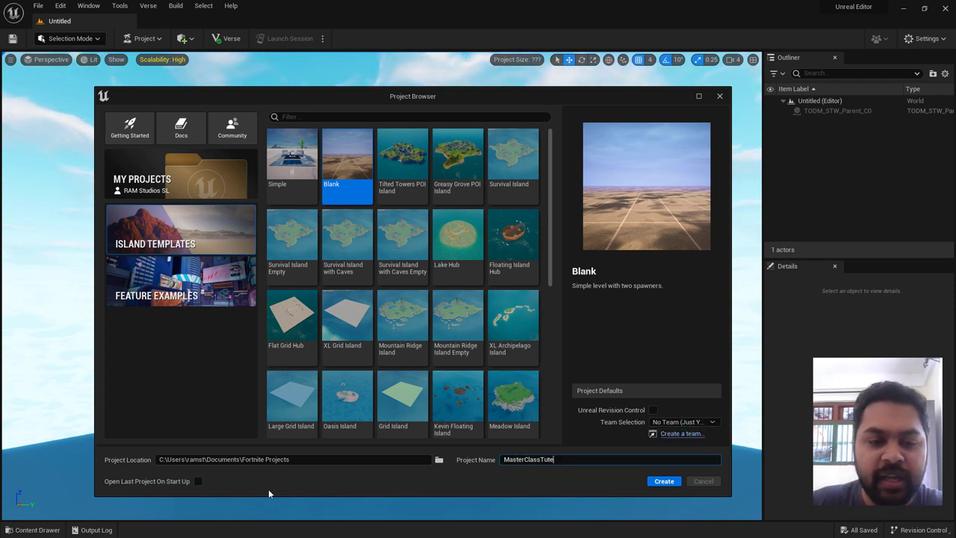
click(663, 482)
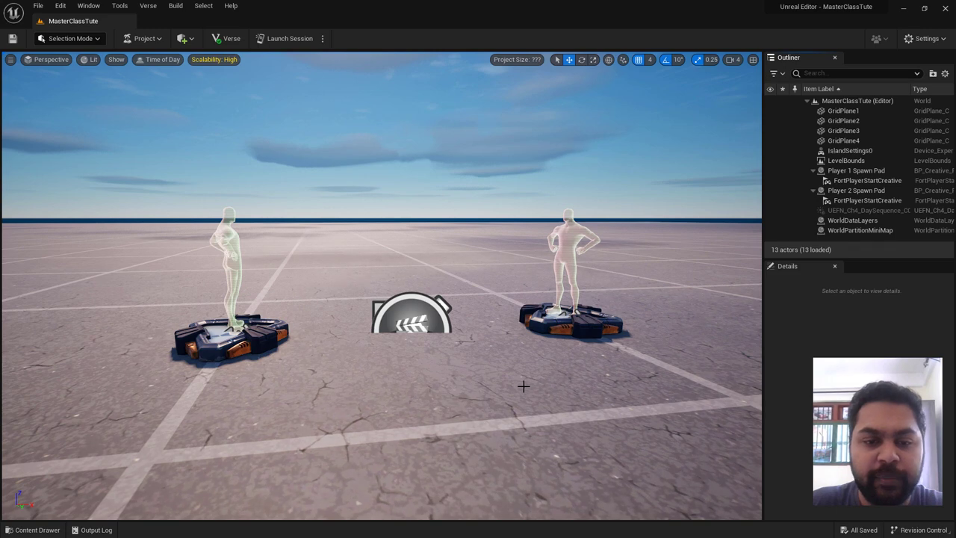
right_drag(523, 385, 523, 374)
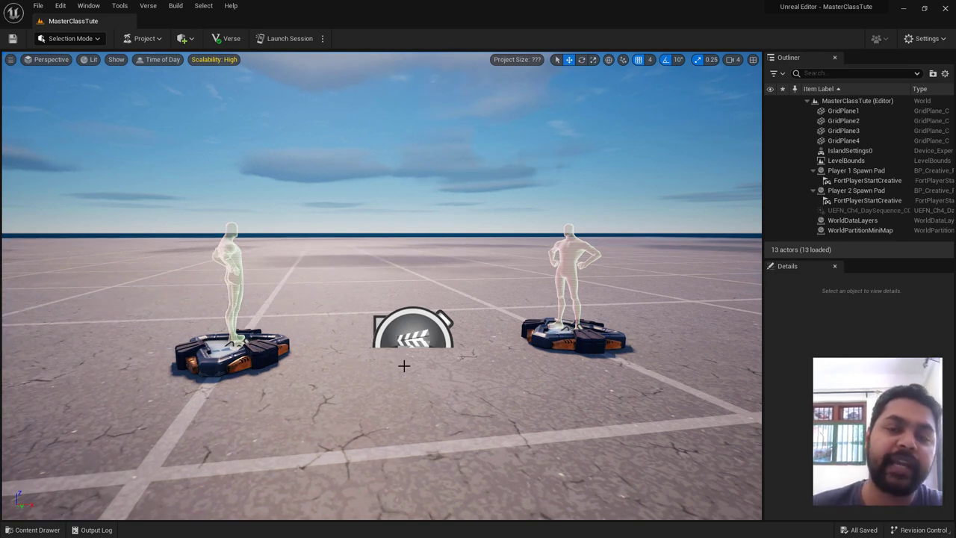
Select Player 1 and Player 2 Spawn Pads, then collapse their child rows in the Outliner
click(232, 351)
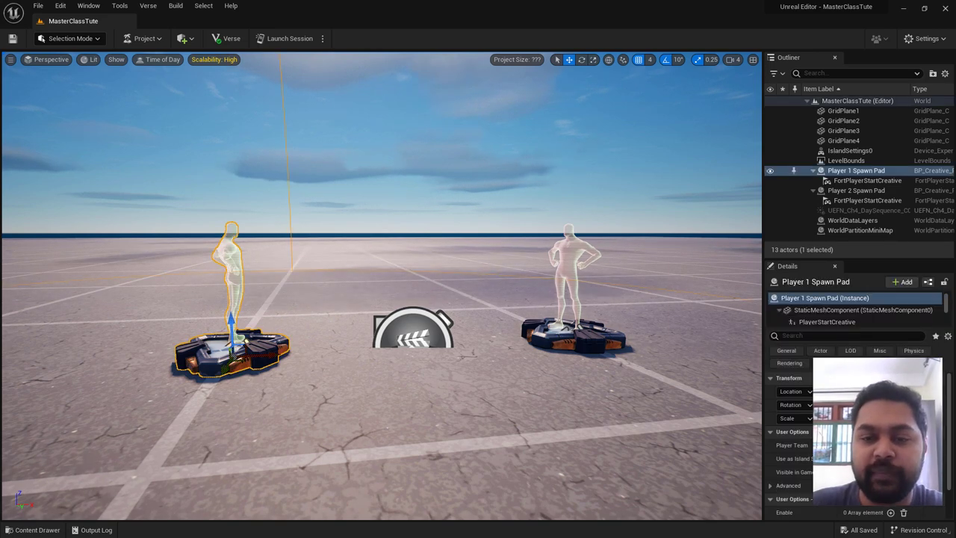
click(573, 338)
click(231, 351)
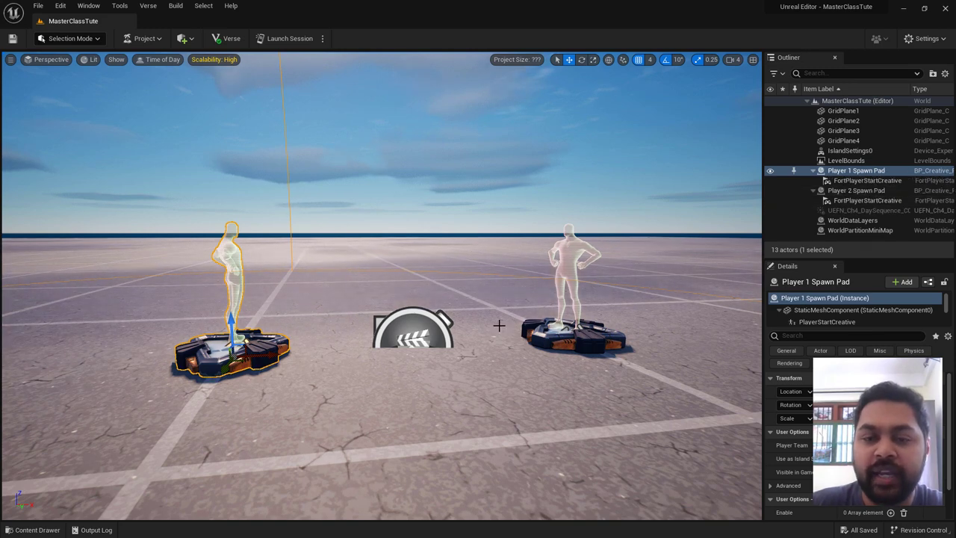
click(855, 190)
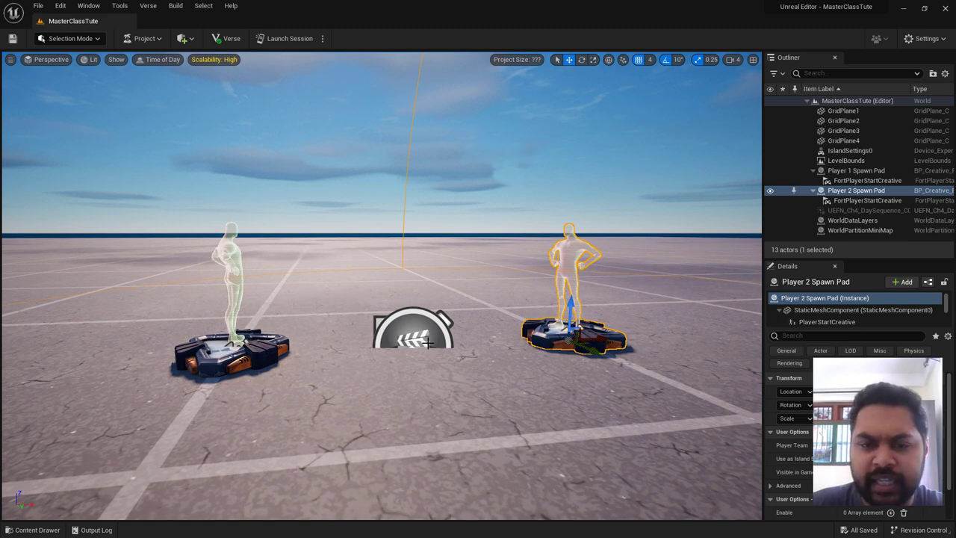
click(813, 171)
click(813, 181)
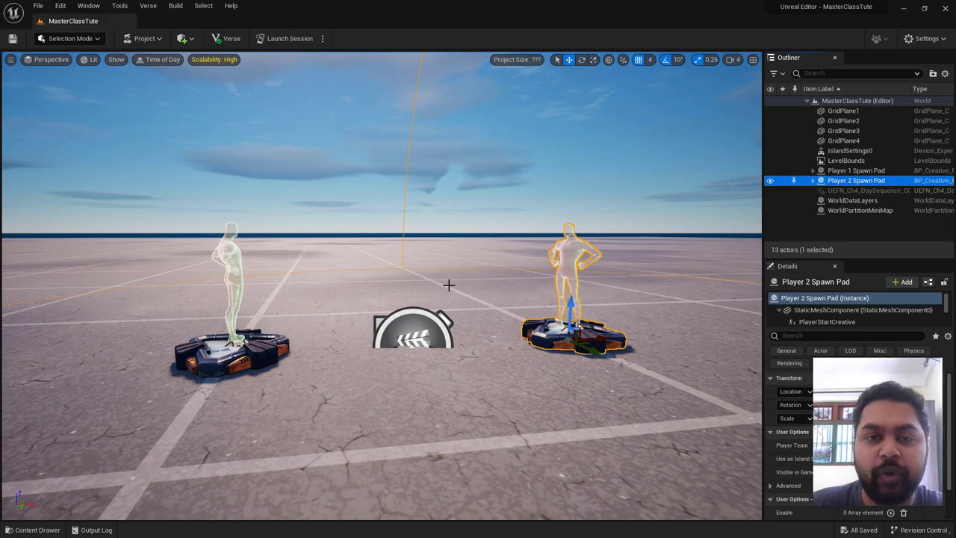
mouse_move(458, 279)
right_down()
mouse_move(388, 269)
mouse_move(508, 271)
mouse_move(493, 271)
right_up()
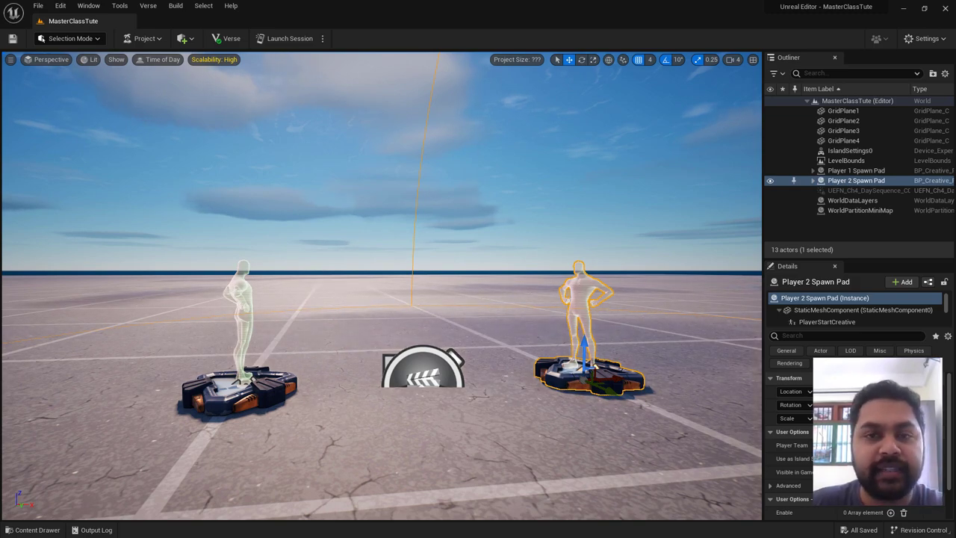
right_drag(500, 270, 497, 270)
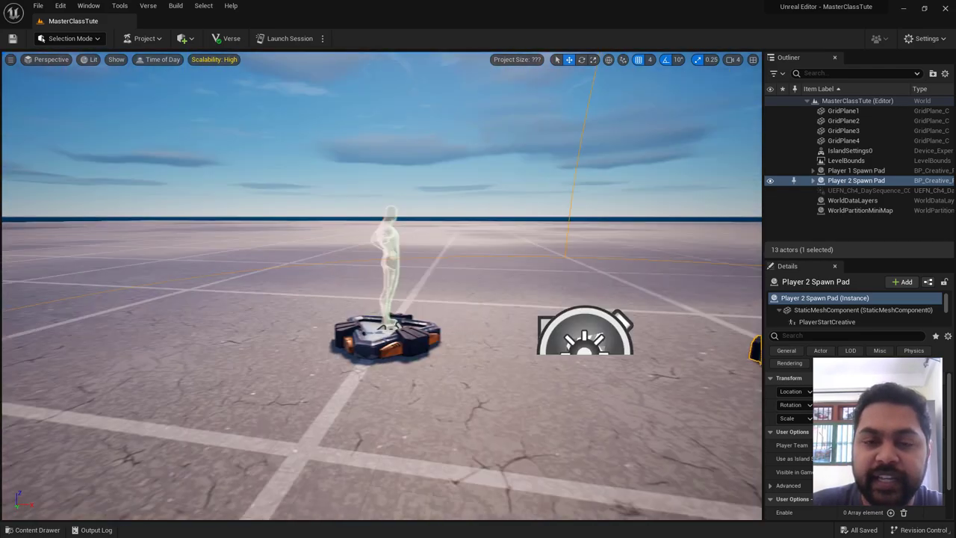
key(f)
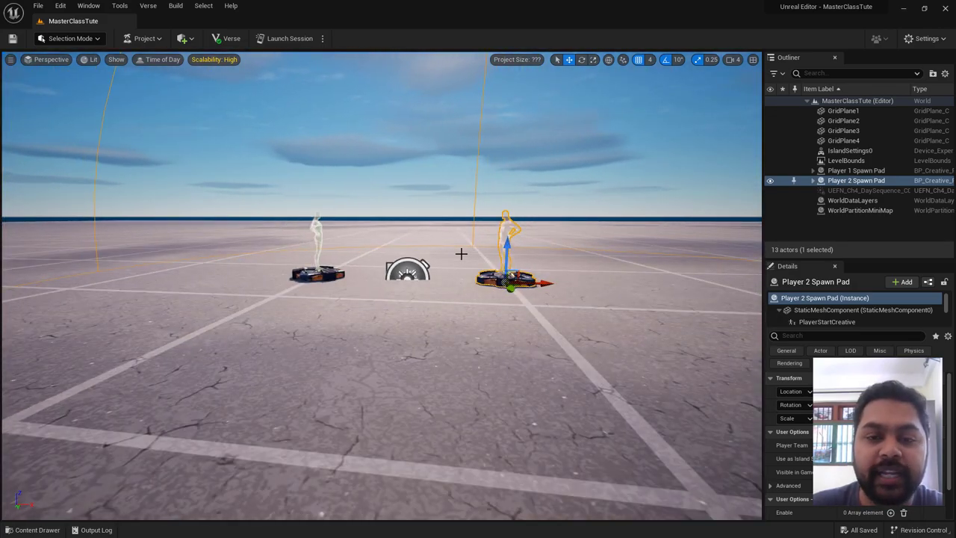
right_drag(461, 254, 453, 270)
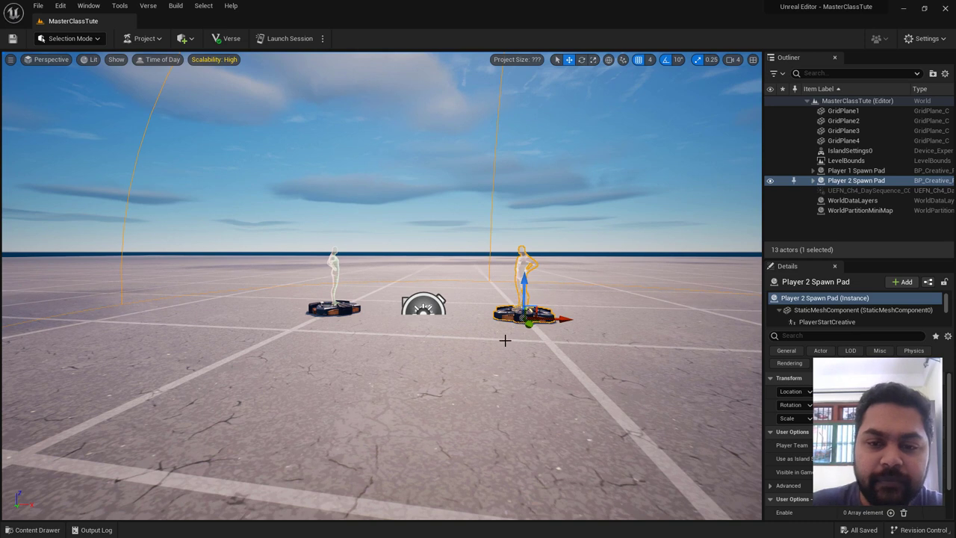
click(351, 297)
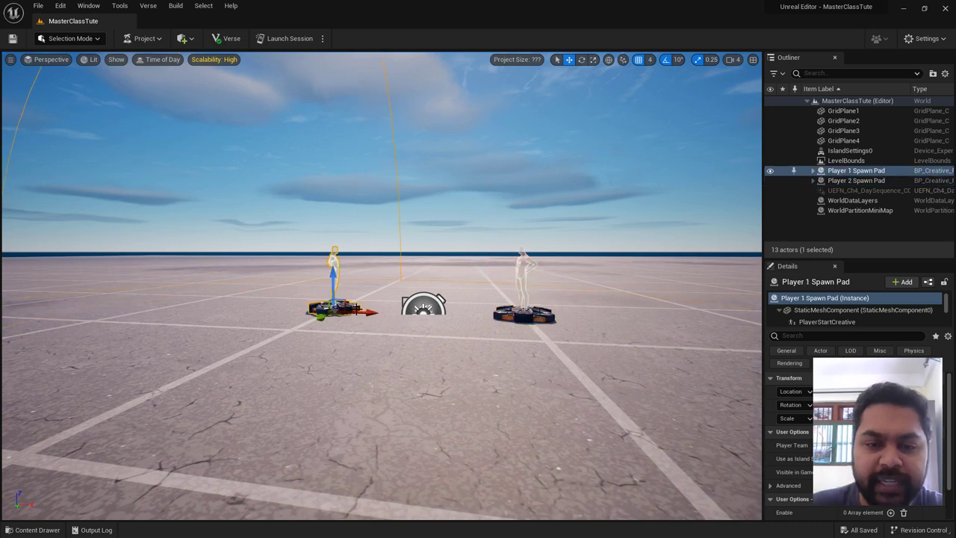
click(531, 300)
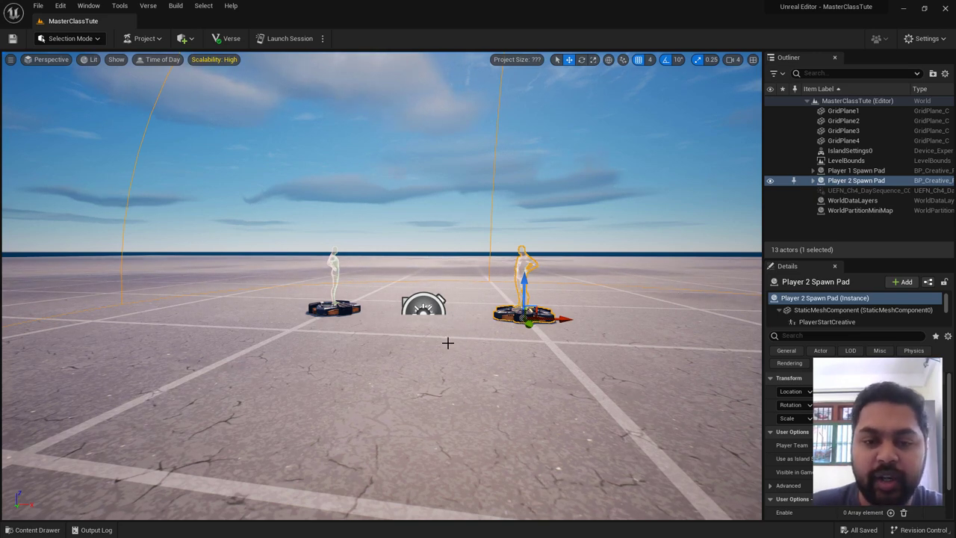
right_drag(448, 343, 439, 335)
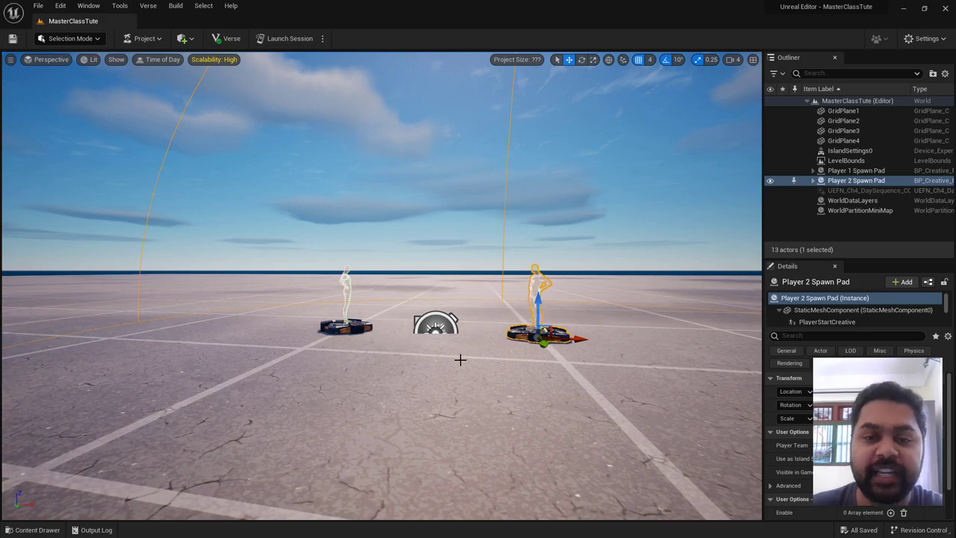
right_drag(460, 360, 460, 350)
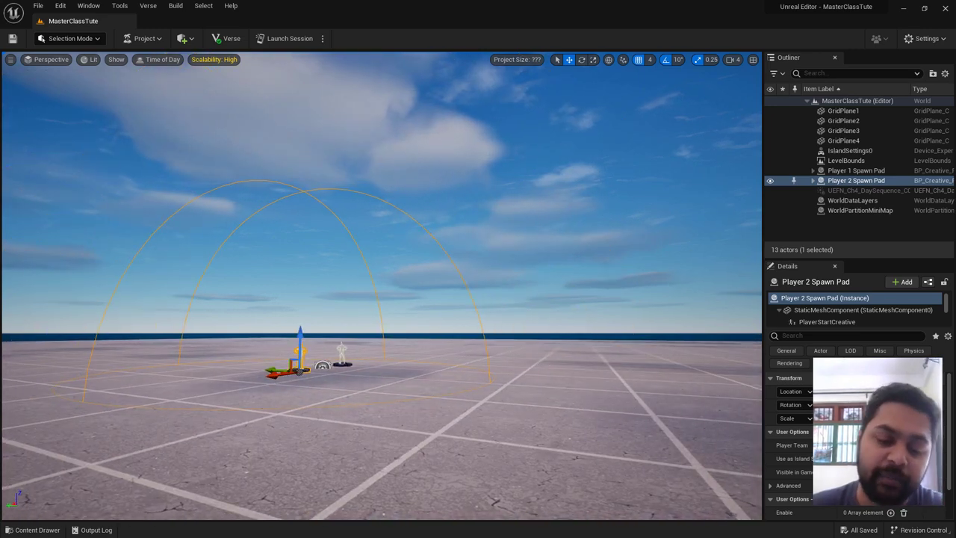
right_drag(460, 349, 460, 350)
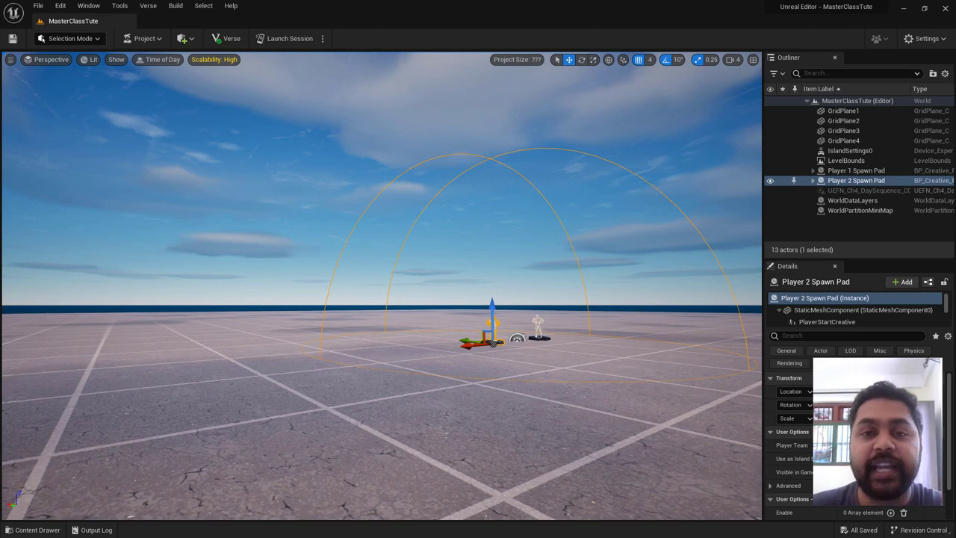
right_drag(460, 350, 460, 350)
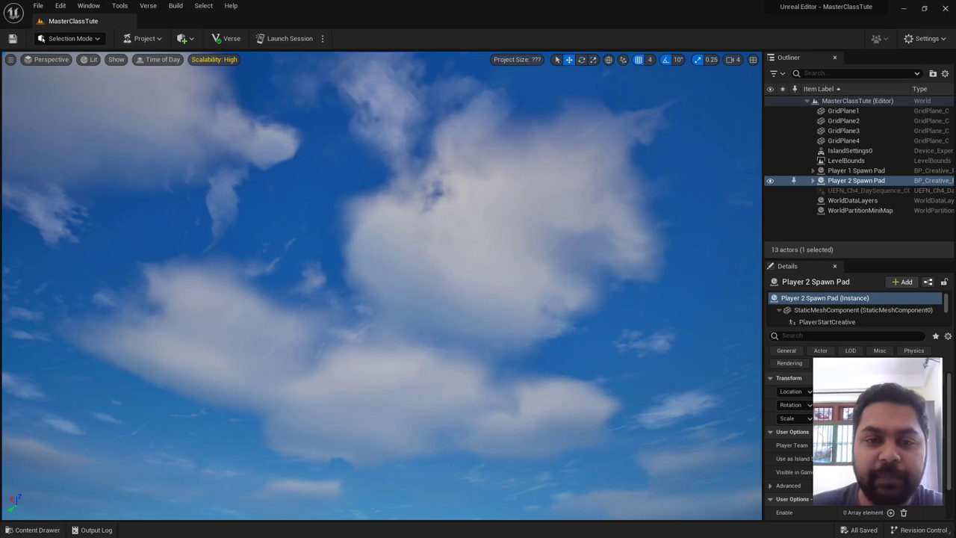
key(f)
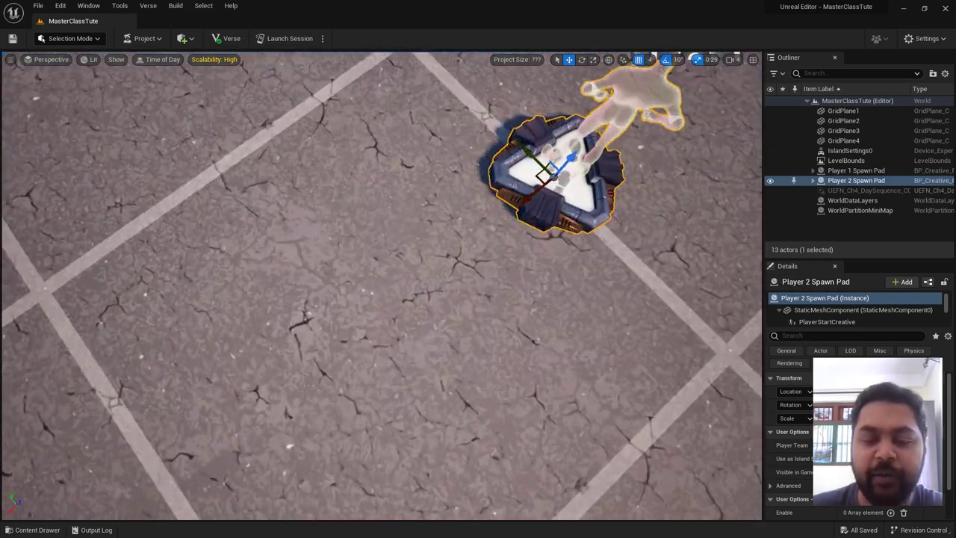
right_drag(460, 350, 460, 349)
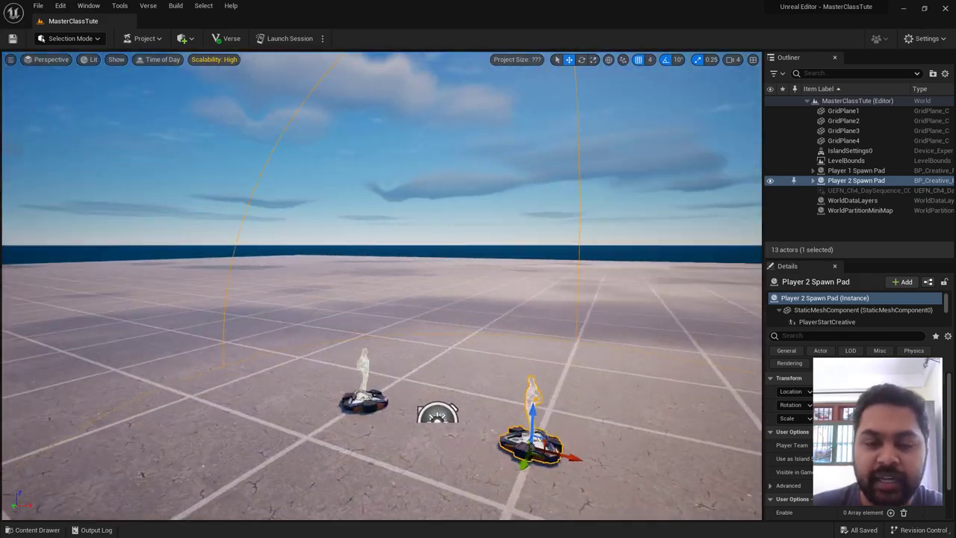
right_drag(417, 375, 447, 377)
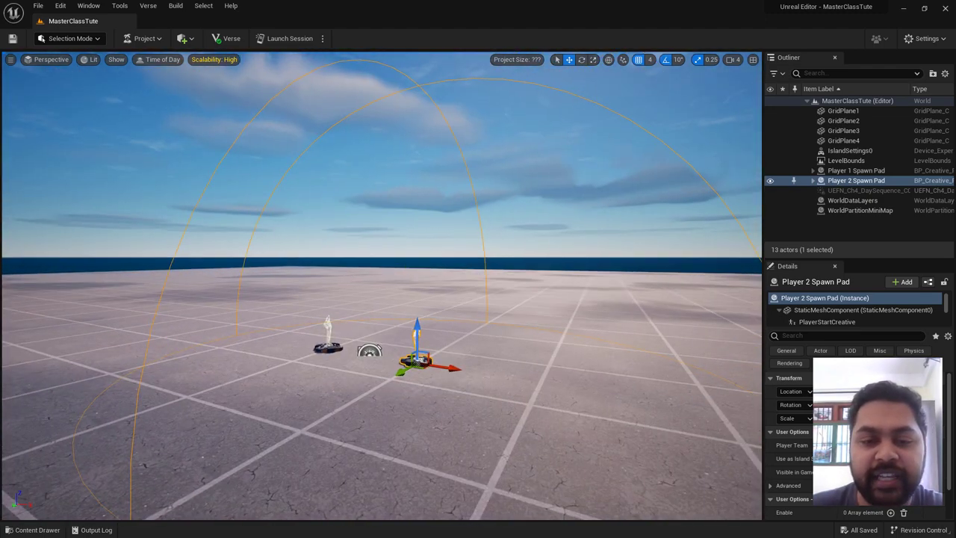
right_drag(446, 377, 447, 377)
right_drag(479, 406, 480, 407)
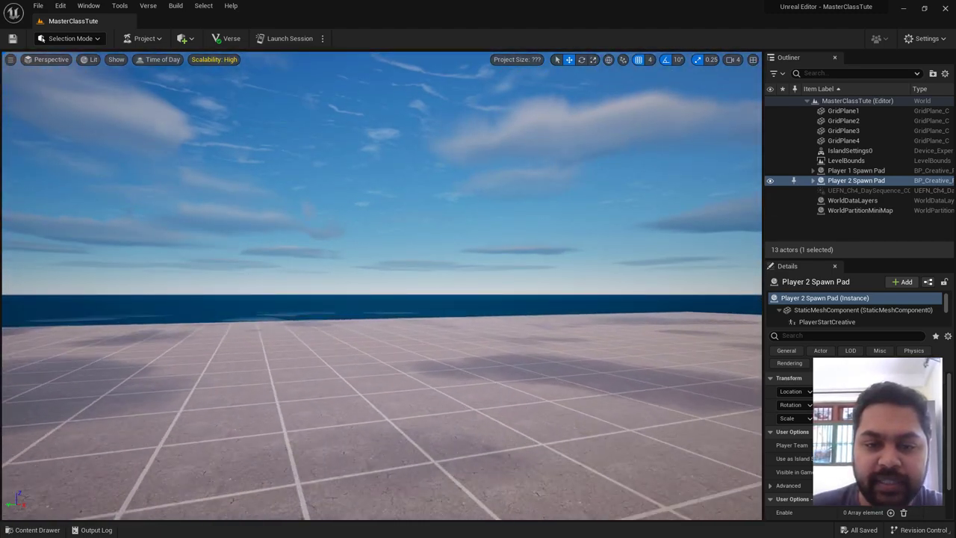
right_drag(479, 406, 480, 406)
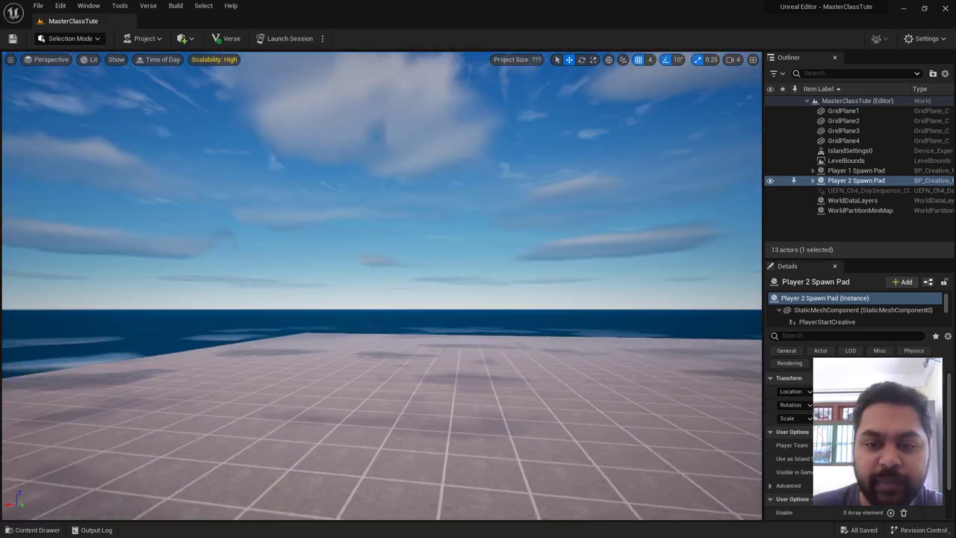
right_drag(381, 284, 381, 284)
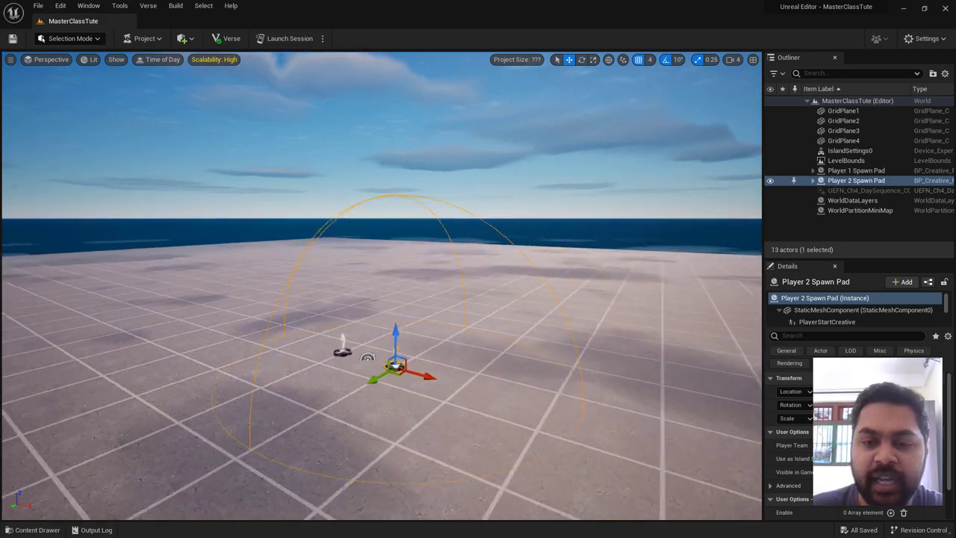
mouse_move(381, 284)
right_down()
mouse_move(336, 284)
mouse_move(374, 298)
right_up()
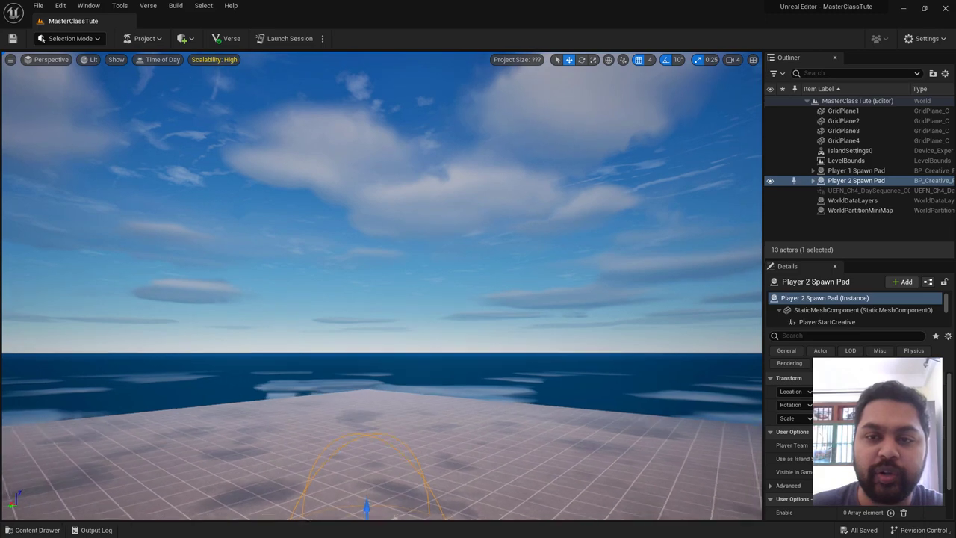
right_drag(478, 242, 478, 314)
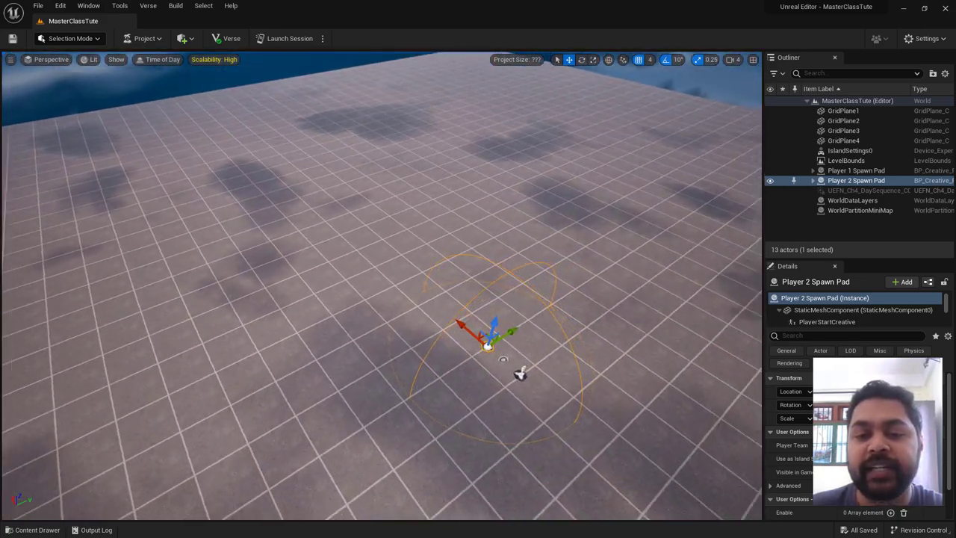
right_drag(464, 405, 451, 415)
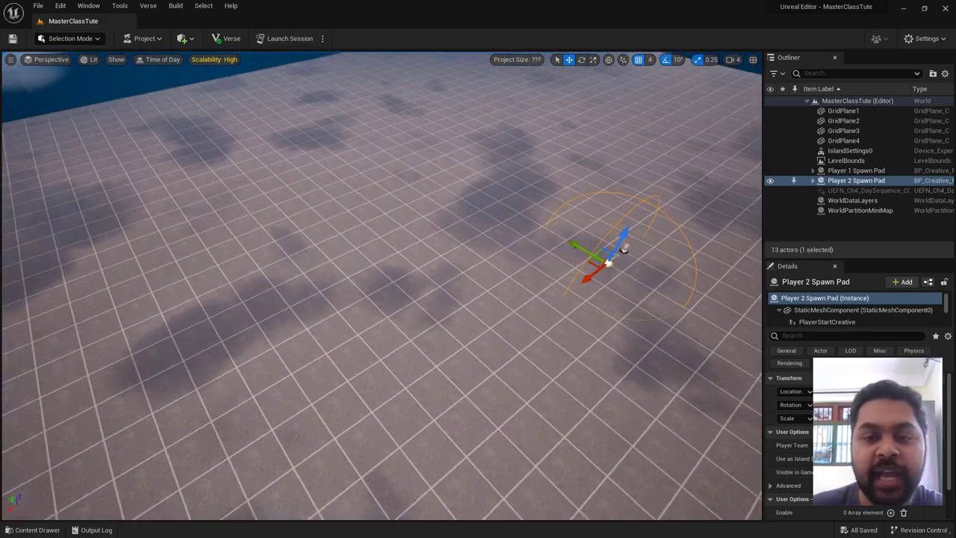
middle_drag(624, 249, 619, 265)
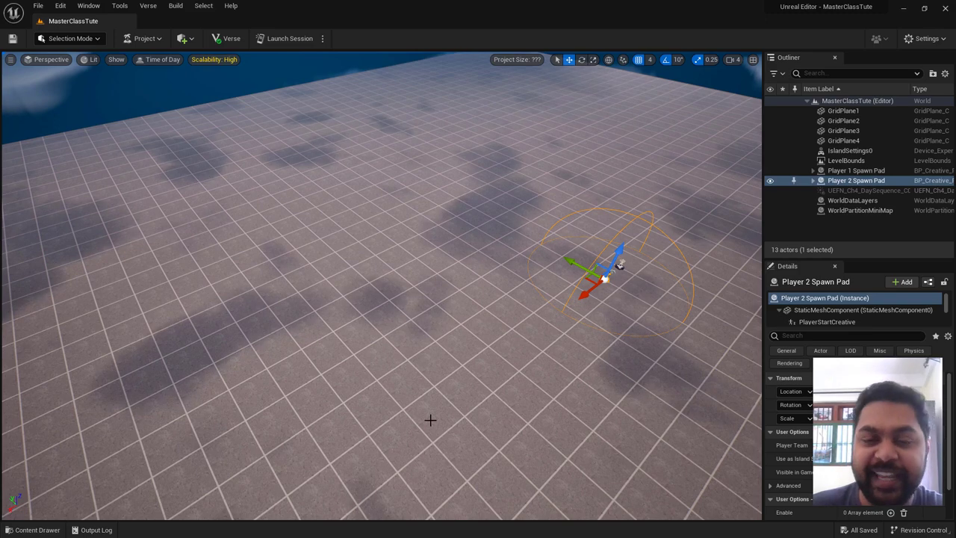
middle_drag(469, 377, 448, 388)
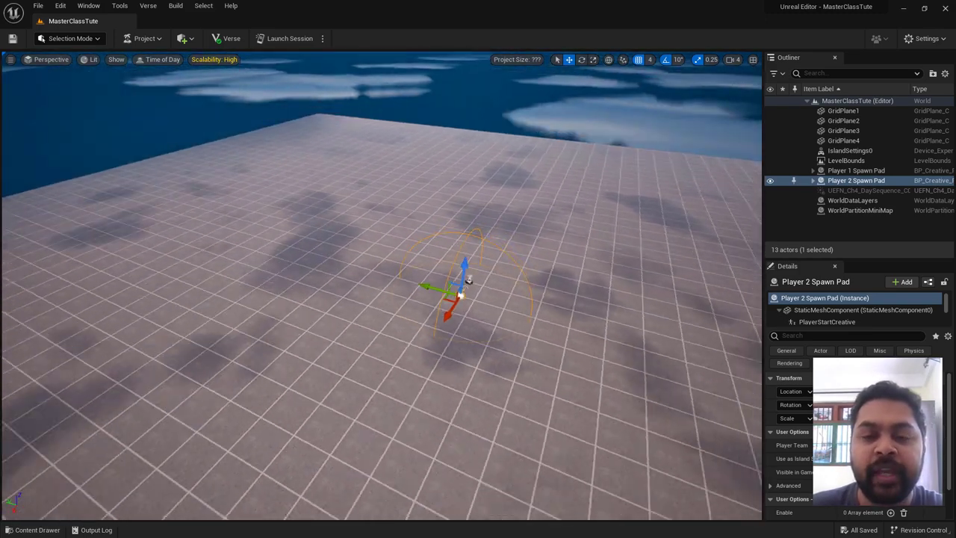
right_drag(448, 388, 516, 385)
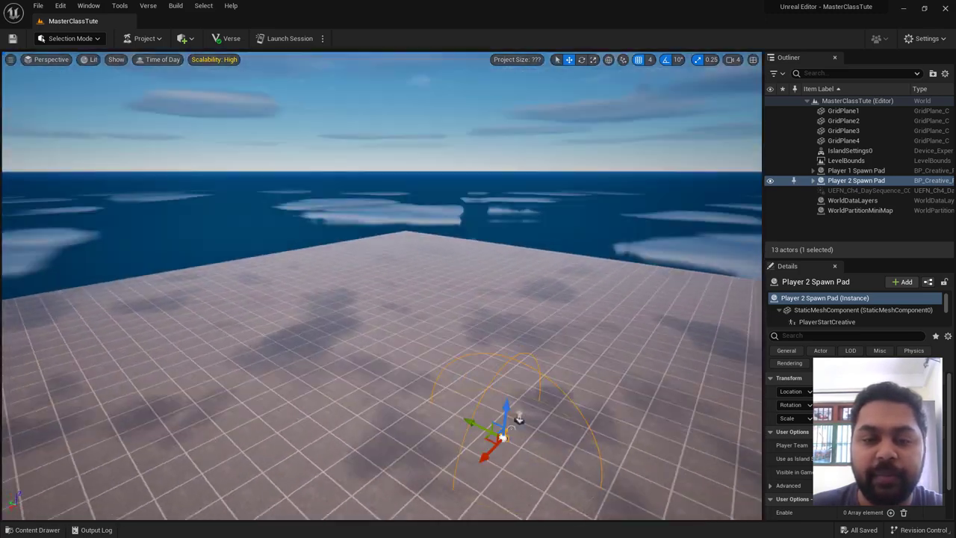
mouse_move(435, 297)
right_down()
mouse_move(440, 254)
mouse_move(437, 291)
mouse_move(523, 291)
right_up()
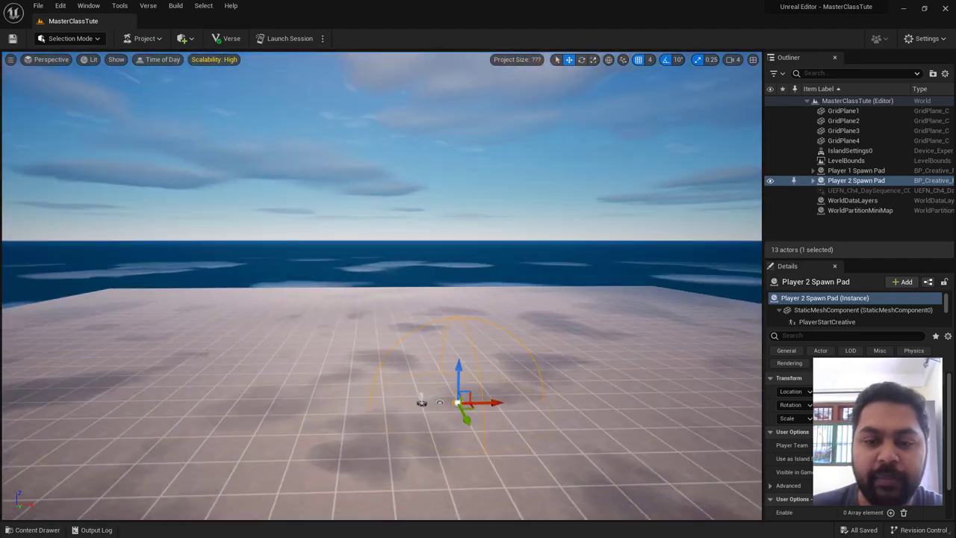
right_drag(437, 418, 408, 422)
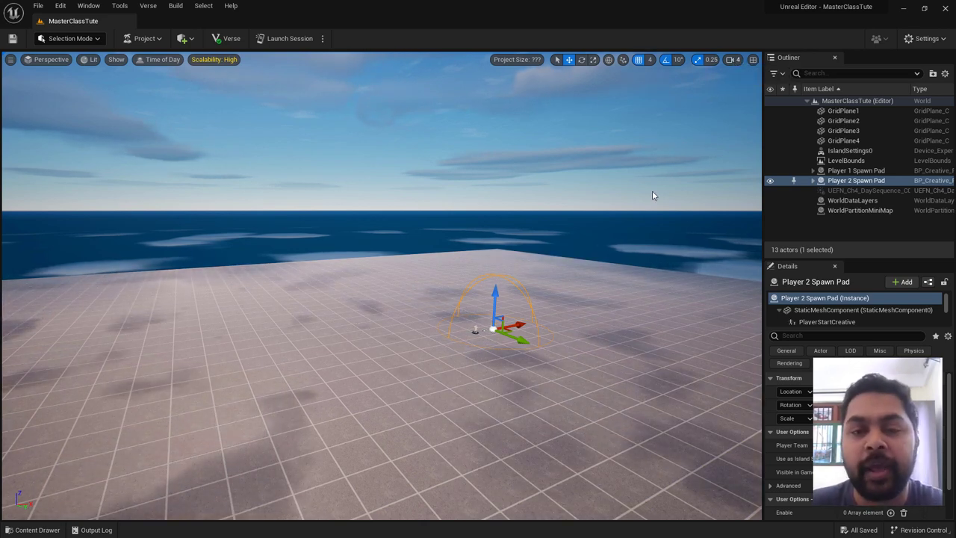
Drag the viewport Camera Speed slider from 4 up to 8
click(733, 61)
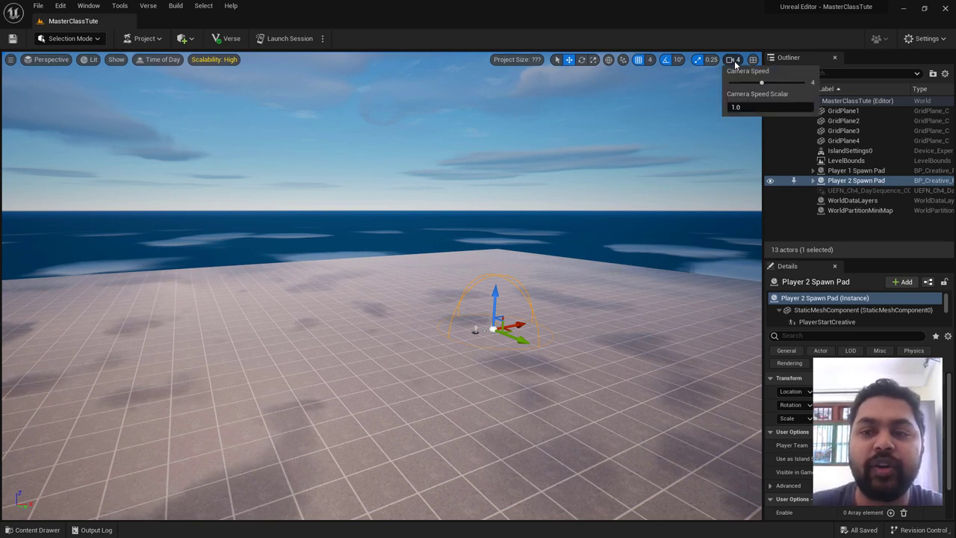
click(736, 63)
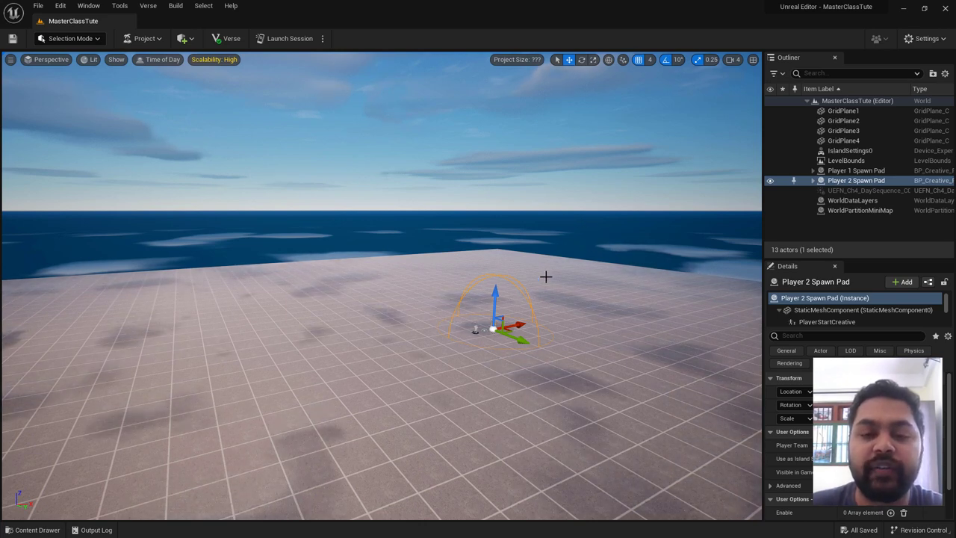
click(735, 60)
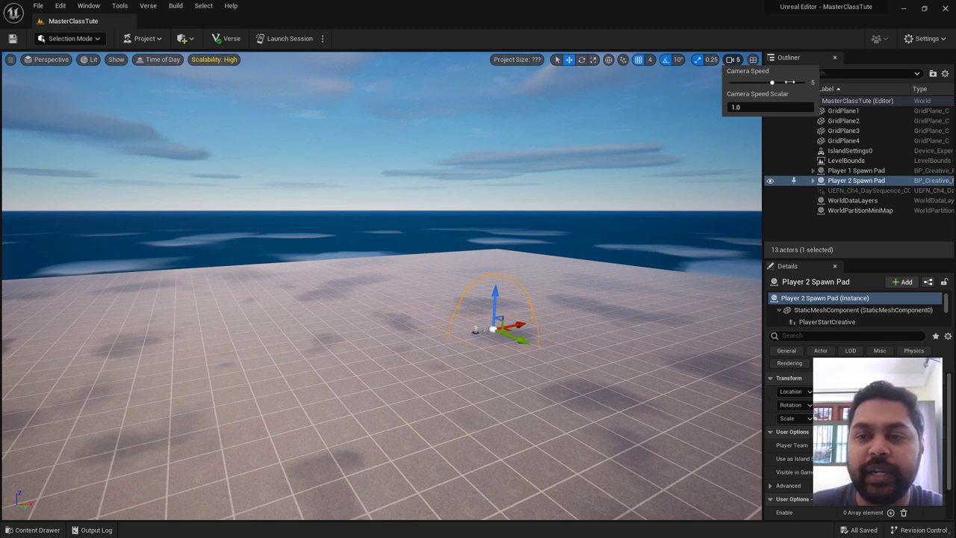
mouse_move(586, 231)
right_down()
mouse_move(522, 247)
mouse_move(568, 194)
mouse_move(567, 298)
right_up()
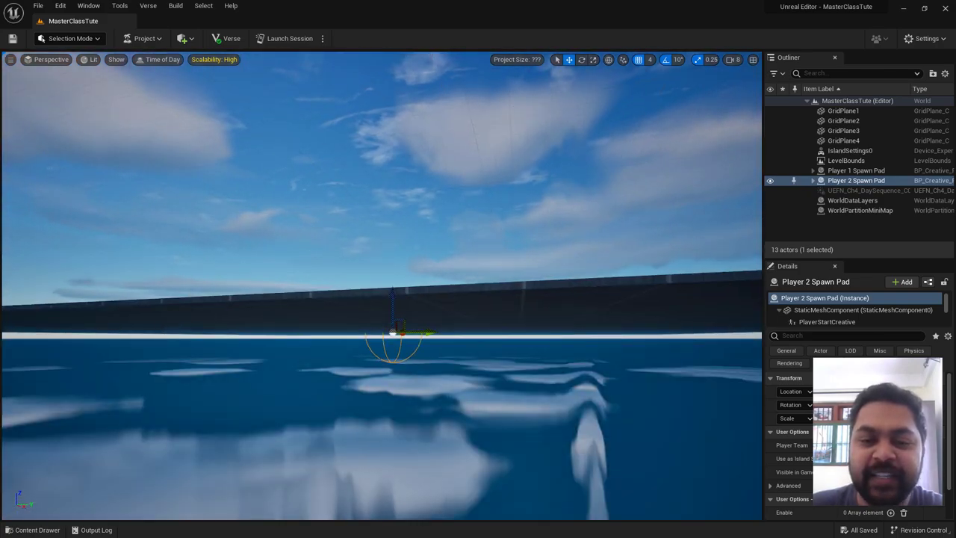
key(f)
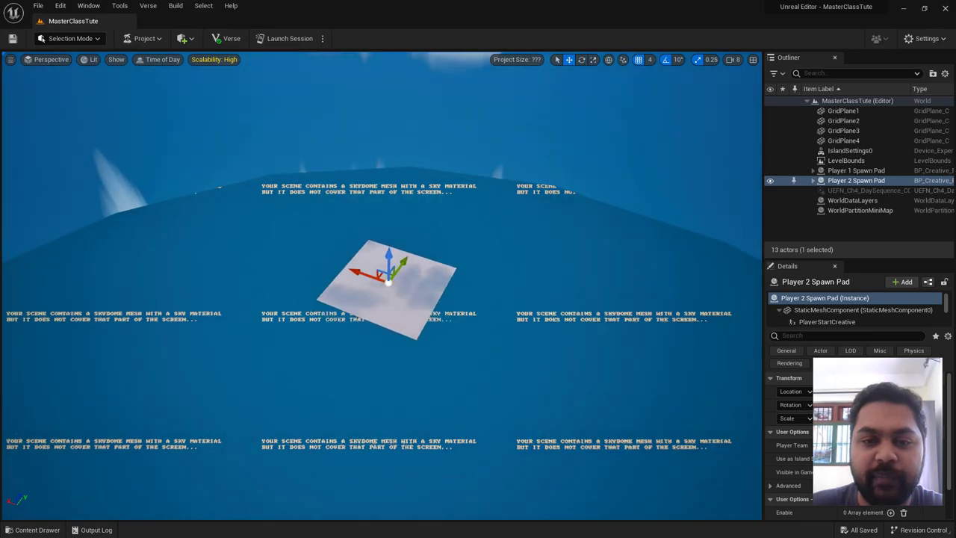
right_drag(381, 284, 381, 224)
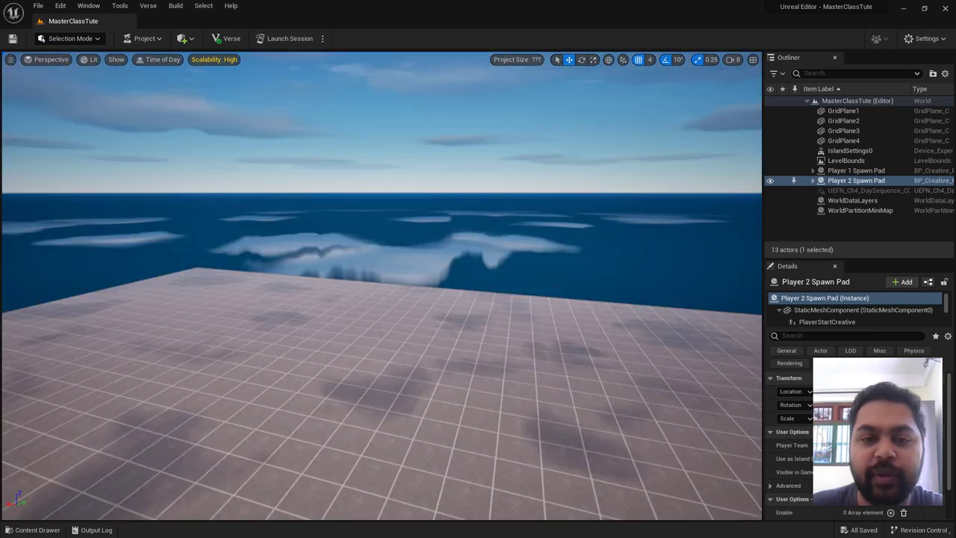
mouse_move(381, 269)
right_down()
mouse_move(381, 299)
mouse_move(380, 187)
right_up()
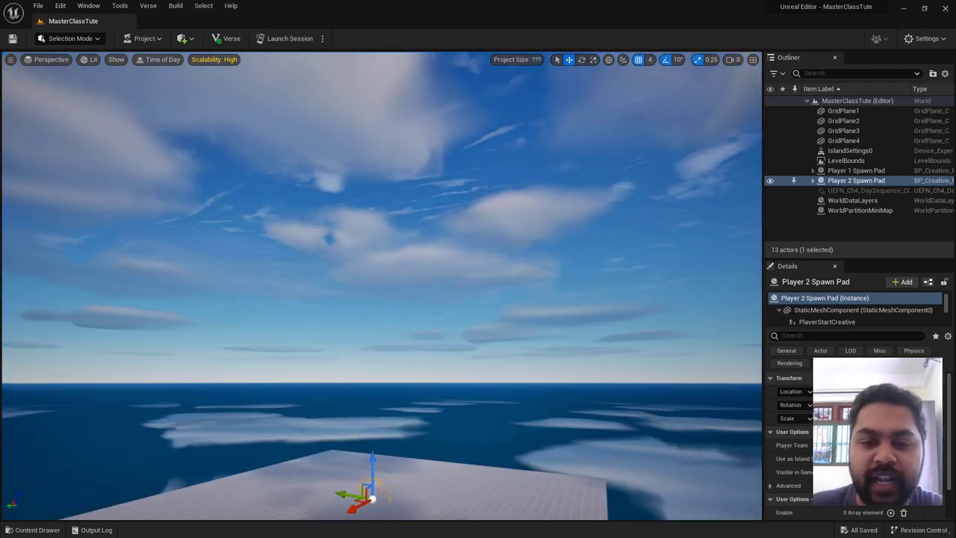
mouse_move(381, 224)
right_down()
mouse_move(381, 314)
mouse_move(381, 284)
mouse_move(463, 299)
mouse_move(463, 344)
mouse_move(463, 321)
right_up()
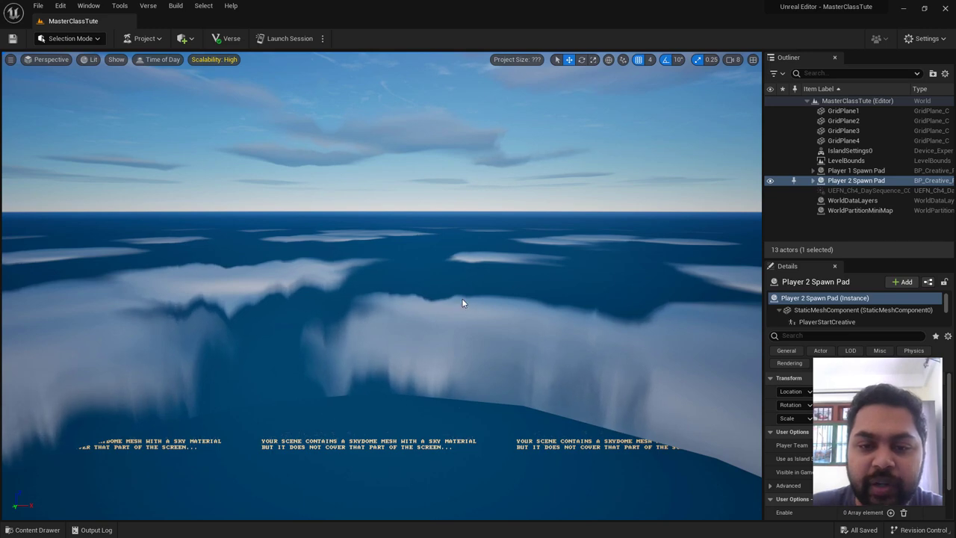
right_drag(387, 306, 403, 213)
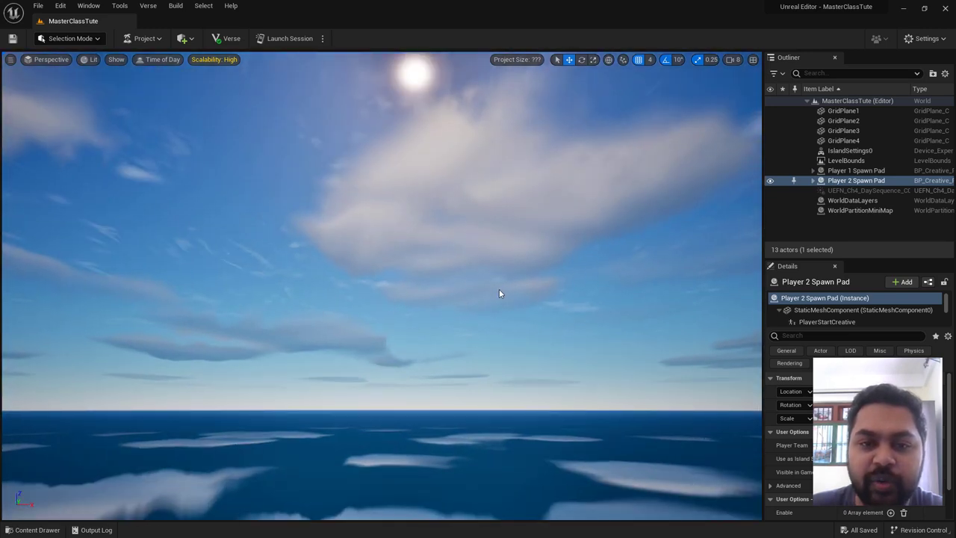
mouse_move(501, 287)
right_down()
mouse_move(505, 228)
mouse_move(545, 217)
mouse_move(568, 247)
mouse_move(572, 228)
mouse_move(575, 246)
mouse_move(582, 224)
mouse_move(590, 284)
mouse_move(590, 254)
mouse_move(586, 277)
mouse_move(579, 254)
mouse_move(579, 284)
mouse_move(581, 254)
right_up()
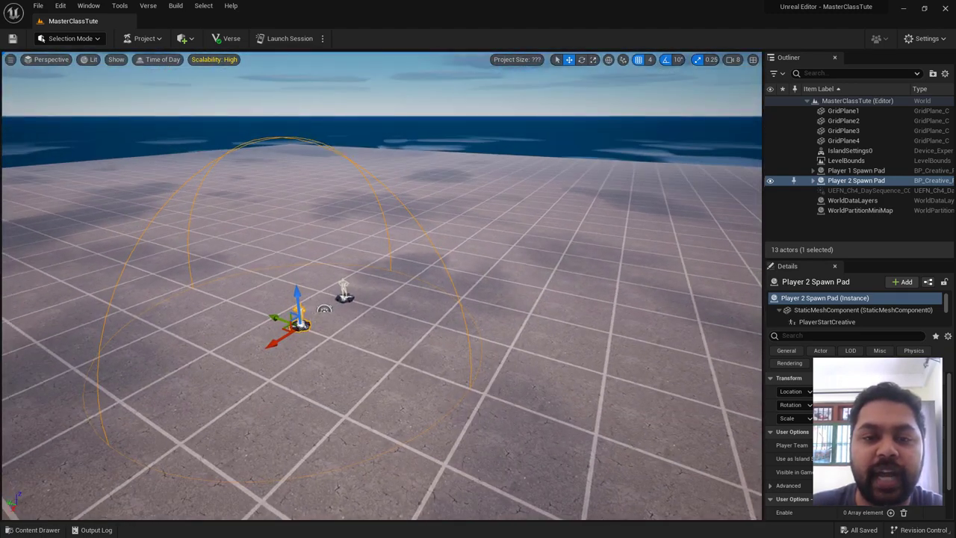
Set the viewport camera speed to 4, then tilt the view up into the sky
right_drag(719, 144, 720, 145)
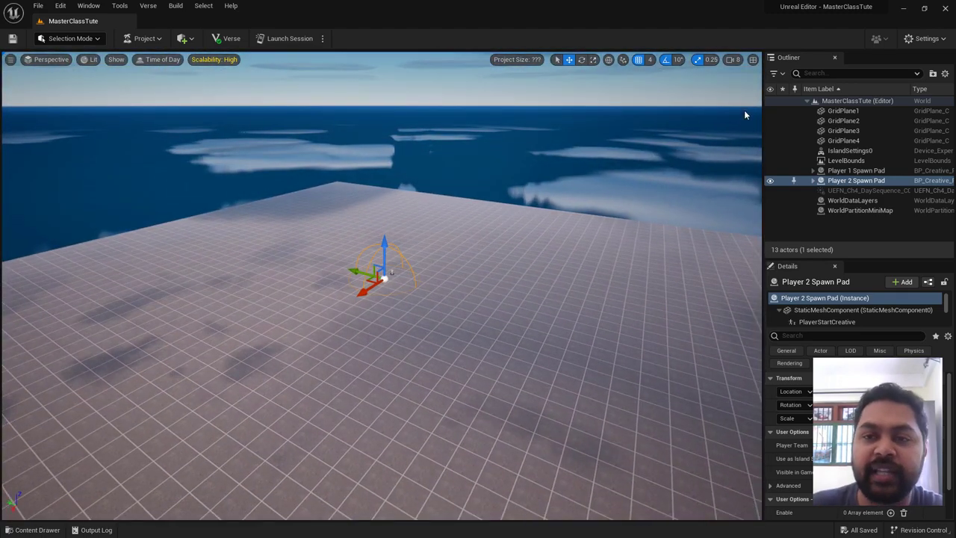
click(735, 60)
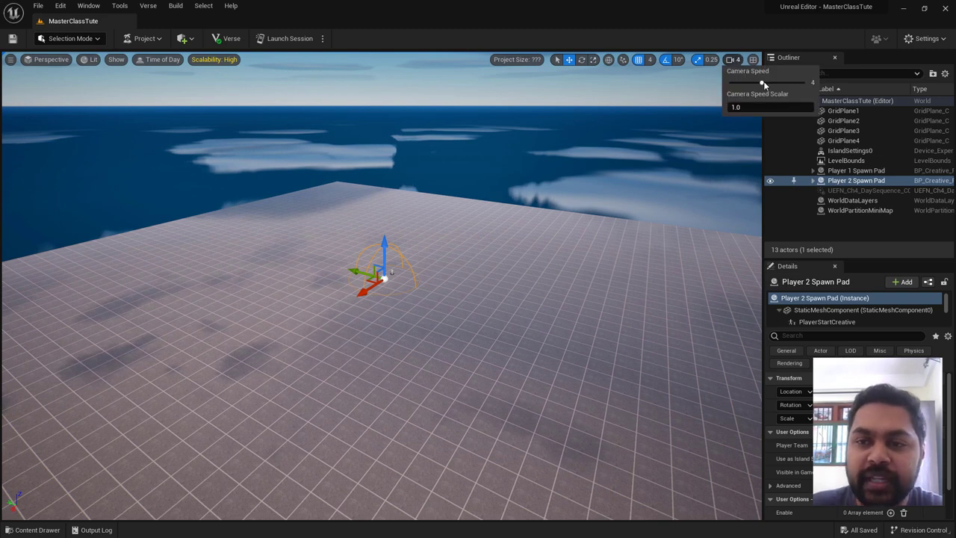
mouse_move(479, 250)
right_down()
mouse_move(480, 236)
mouse_move(494, 281)
right_up()
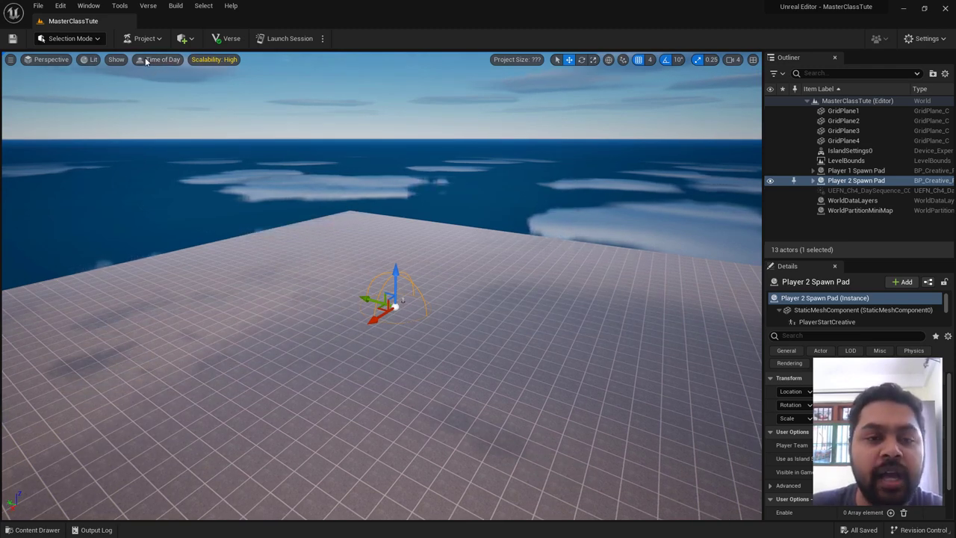
right_drag(402, 299, 403, 210)
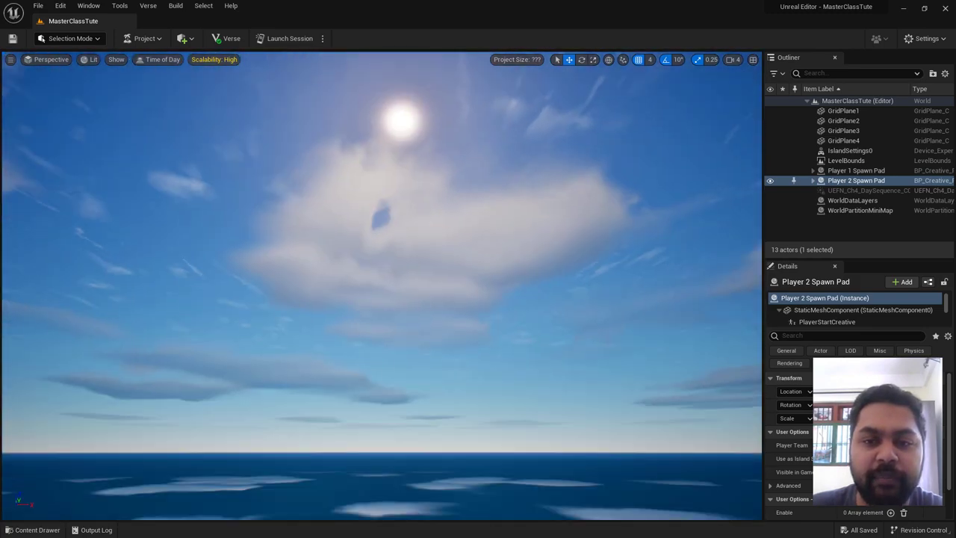
right_drag(279, 229, 279, 216)
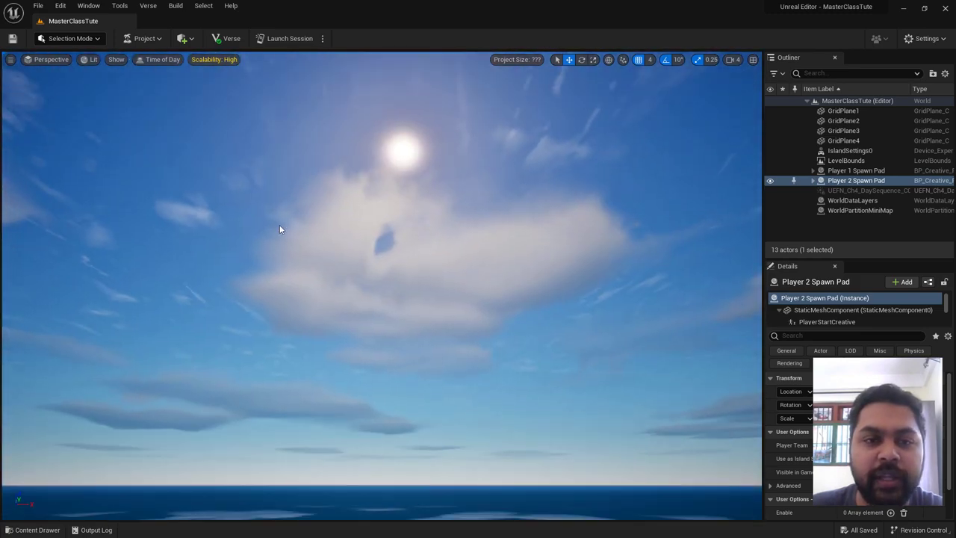
Scrub the time of day earlier toward early morning and turn toward the low sun
click(156, 63)
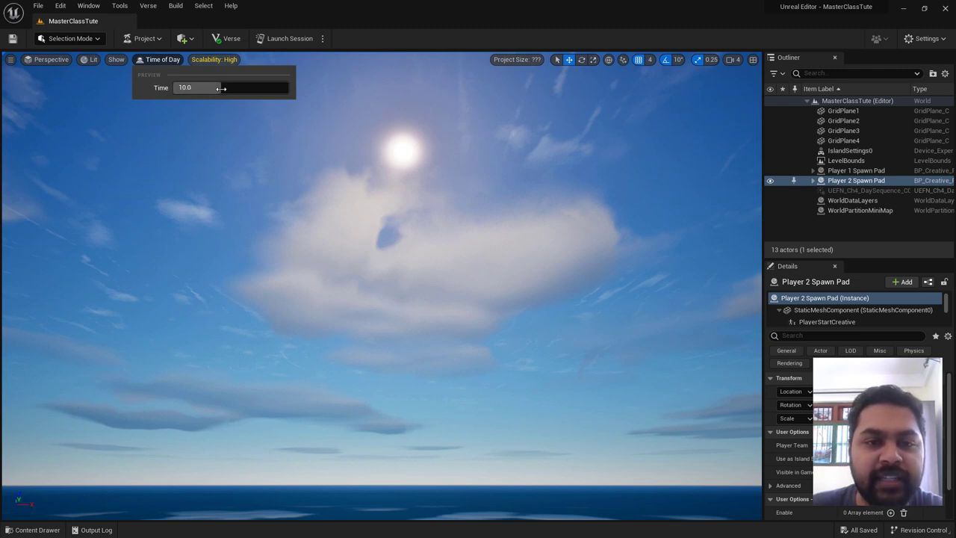
drag(218, 88, 210, 89)
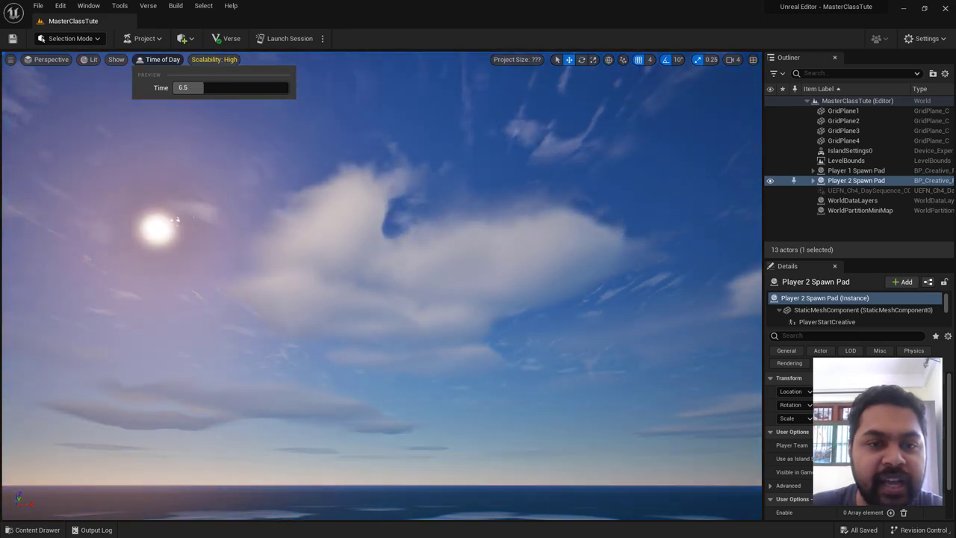
drag(210, 88, 196, 88)
right_drag(224, 224, 313, 150)
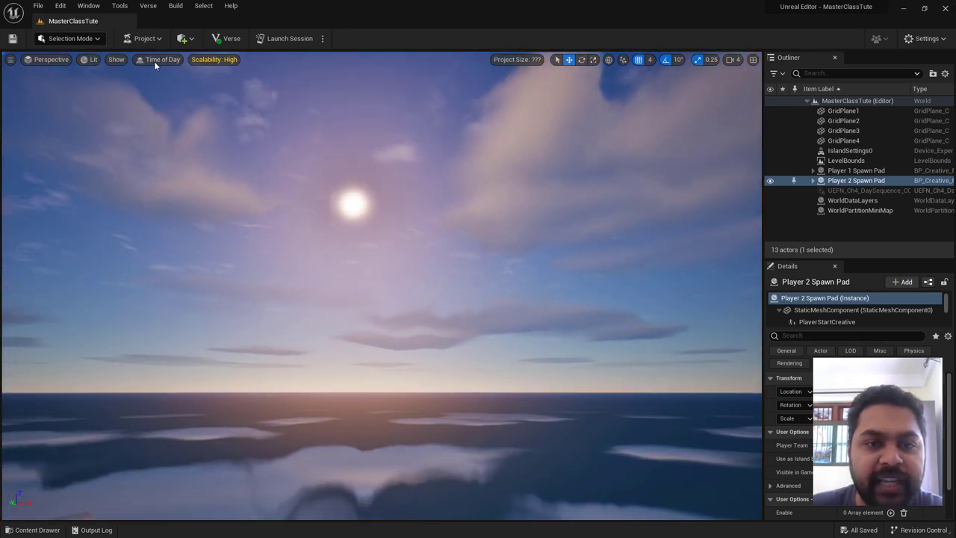
Scrub the preview time into night toward midnight and frame the moon
click(153, 62)
mouse_move(200, 88)
mouse_down()
mouse_move(183, 88)
mouse_move(232, 134)
mouse_up()
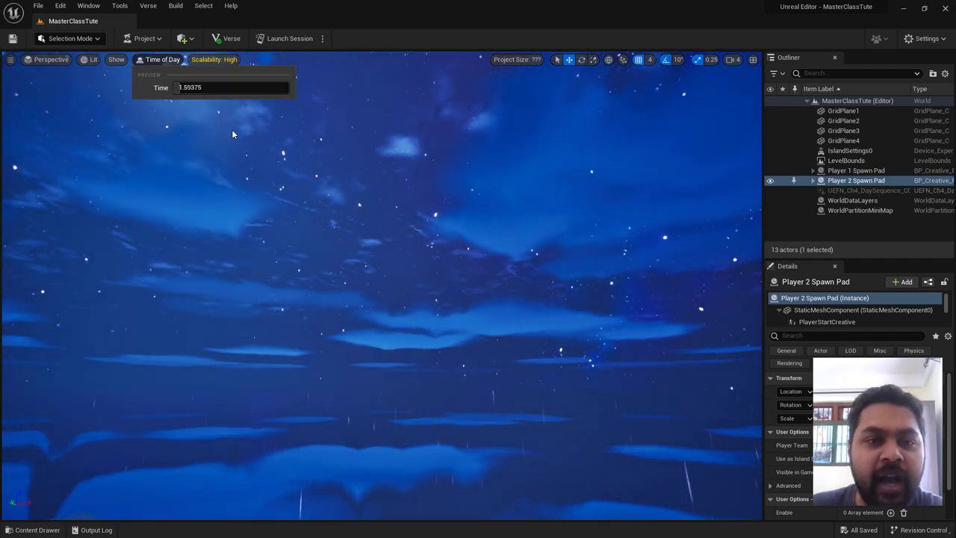
right_drag(232, 135, 187, 97)
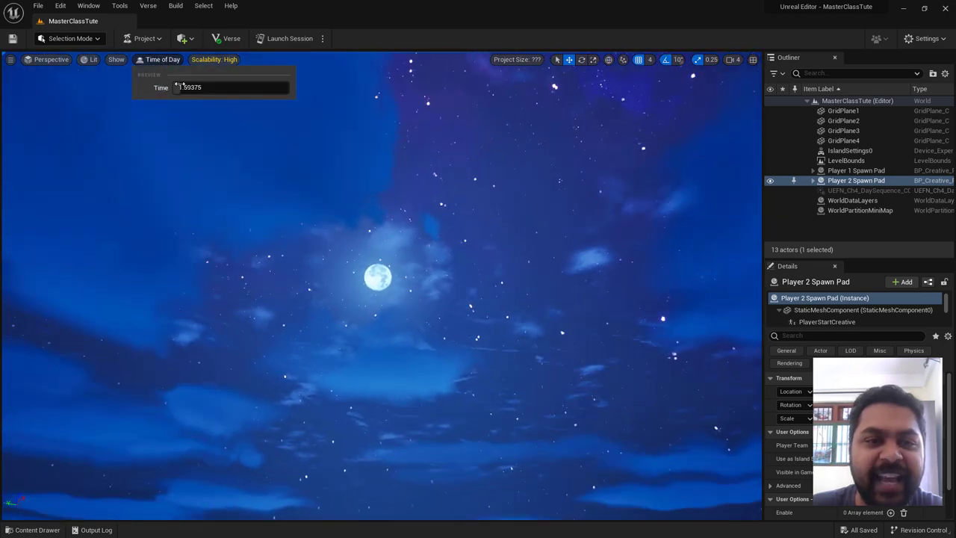
drag(180, 87, 150, 87)
right_drag(239, 149, 209, 171)
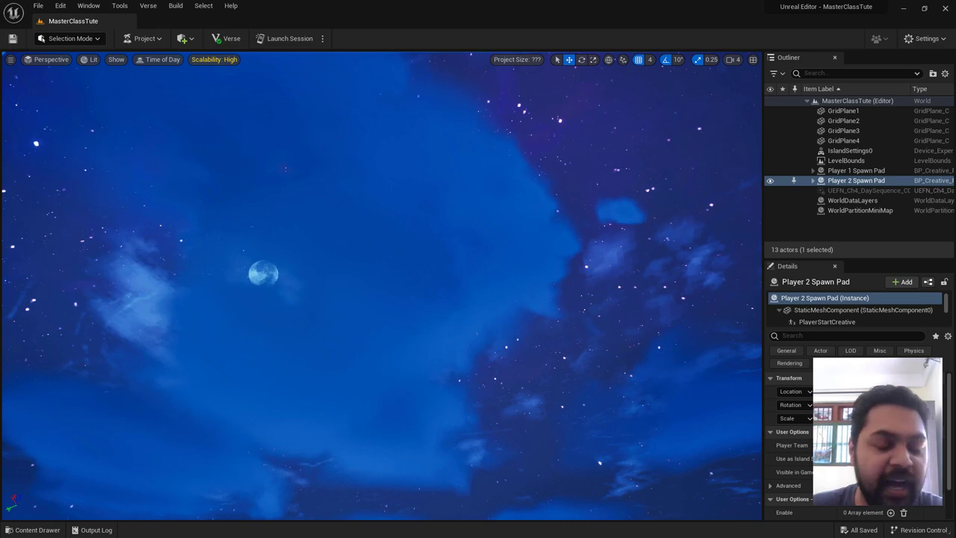
Advance the time of day into daytime and bring the sunset horizon into view
click(151, 61)
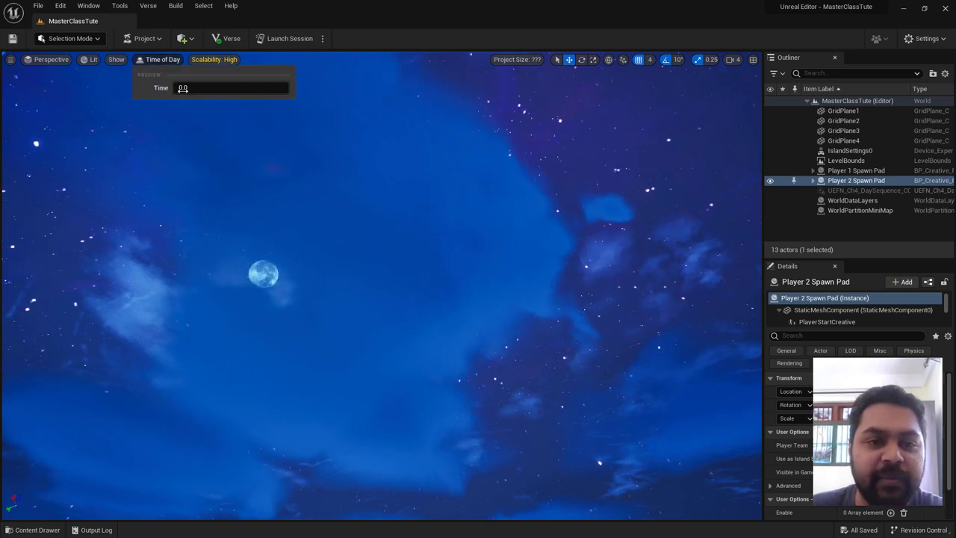
drag(182, 88, 267, 88)
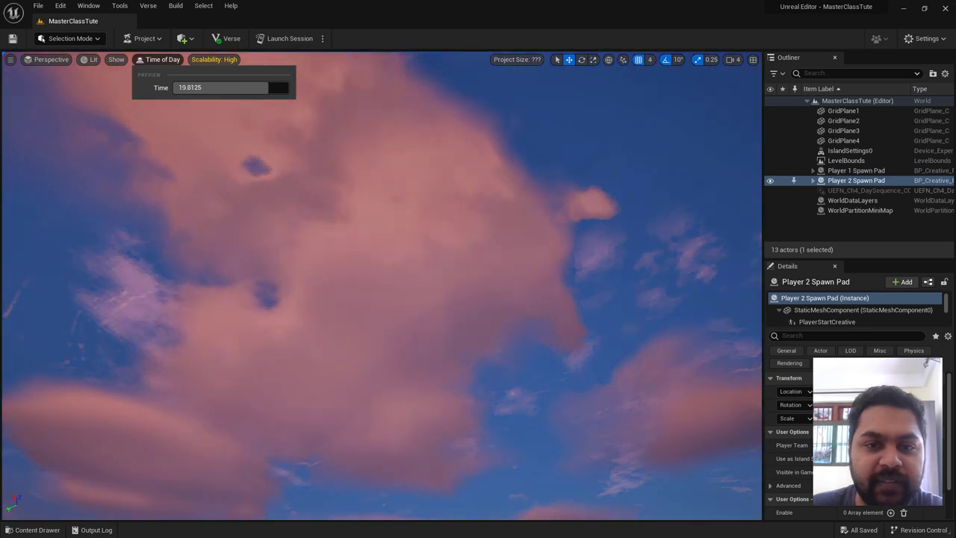
right_drag(314, 187, 321, 314)
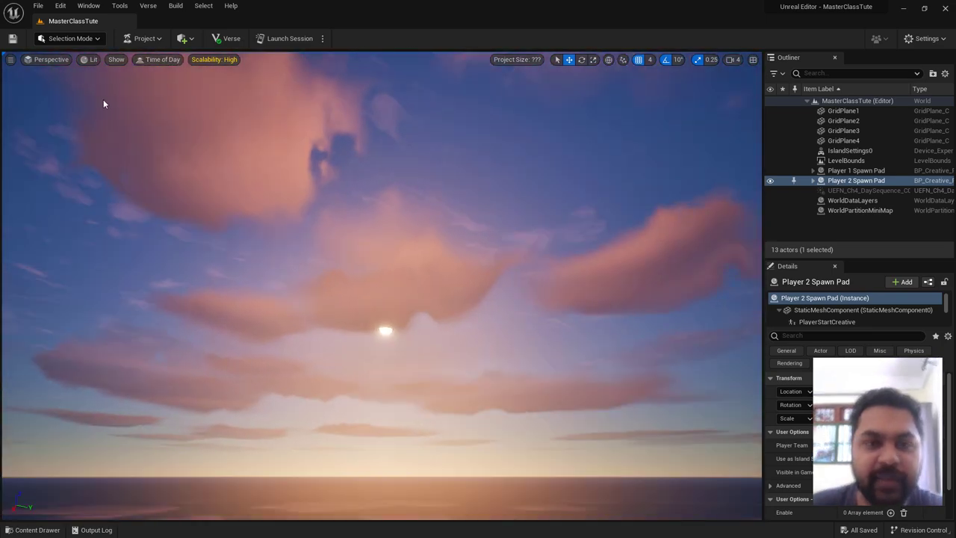
Scrub the time of day into night and midnight while viewing the horizon and night sky
click(158, 59)
mouse_move(265, 88)
mouse_down()
mouse_move(280, 88)
mouse_move(223, 87)
mouse_move(275, 87)
mouse_up()
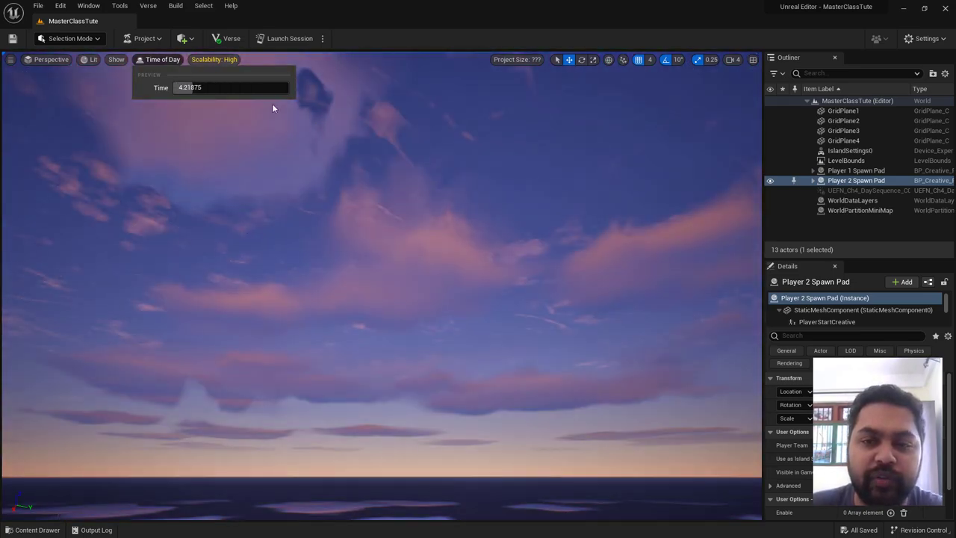
right_drag(373, 224, 381, 351)
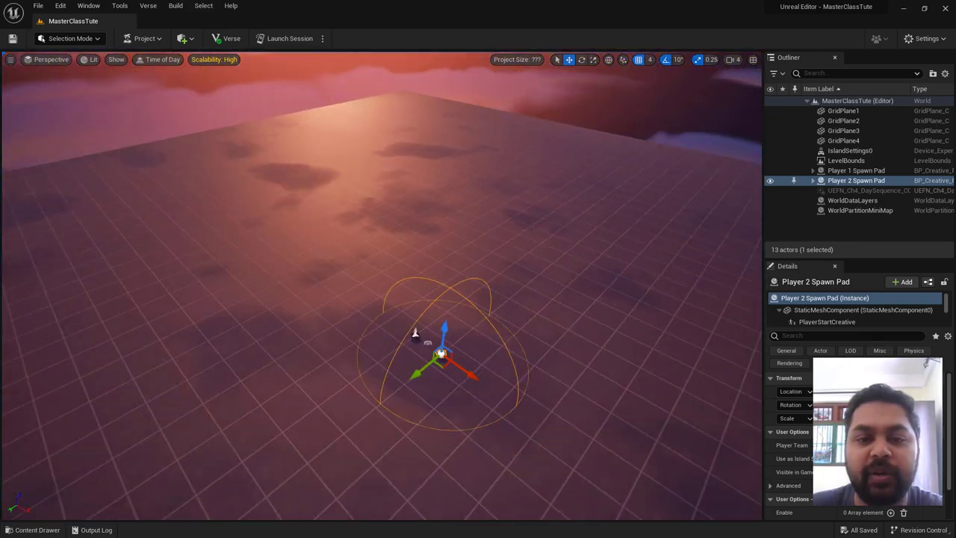
right_drag(177, 194, 178, 126)
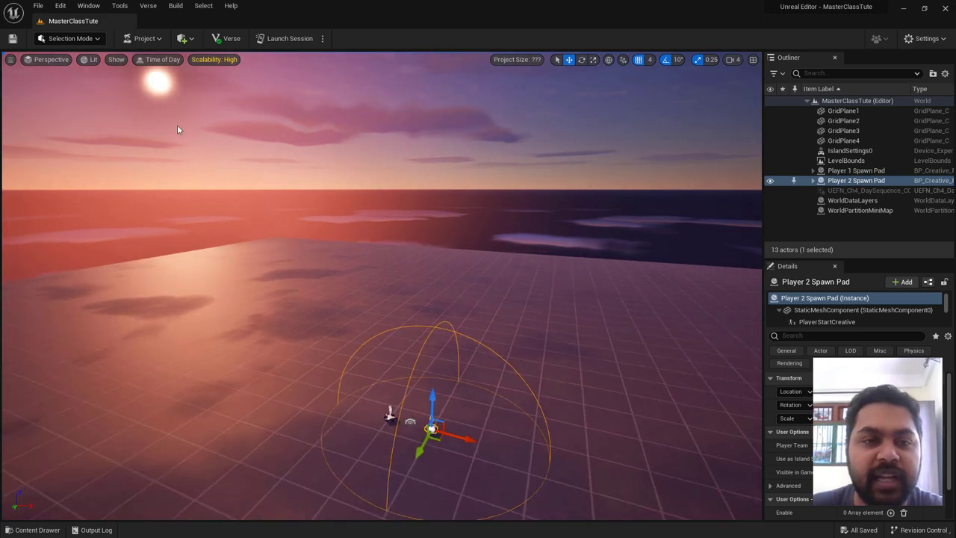
click(177, 61)
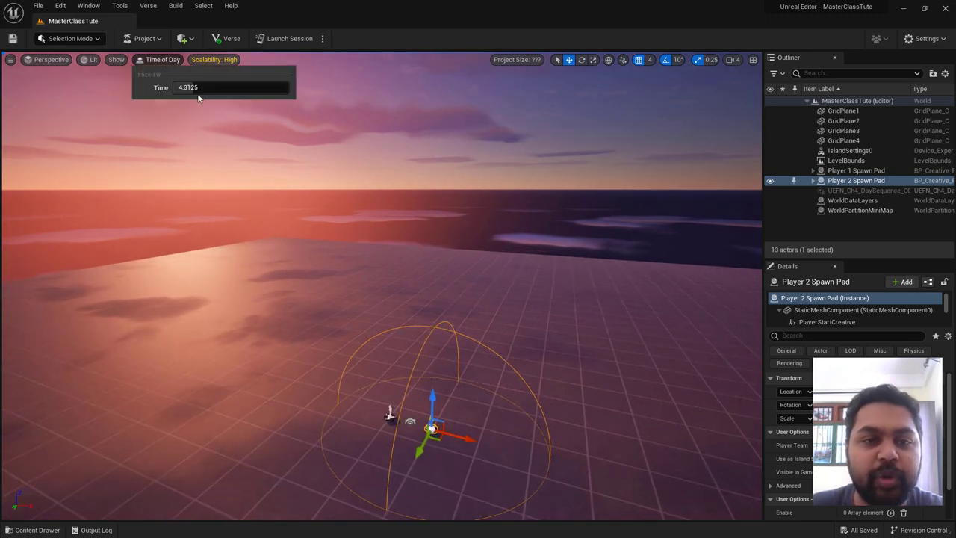
drag(188, 88, 149, 89)
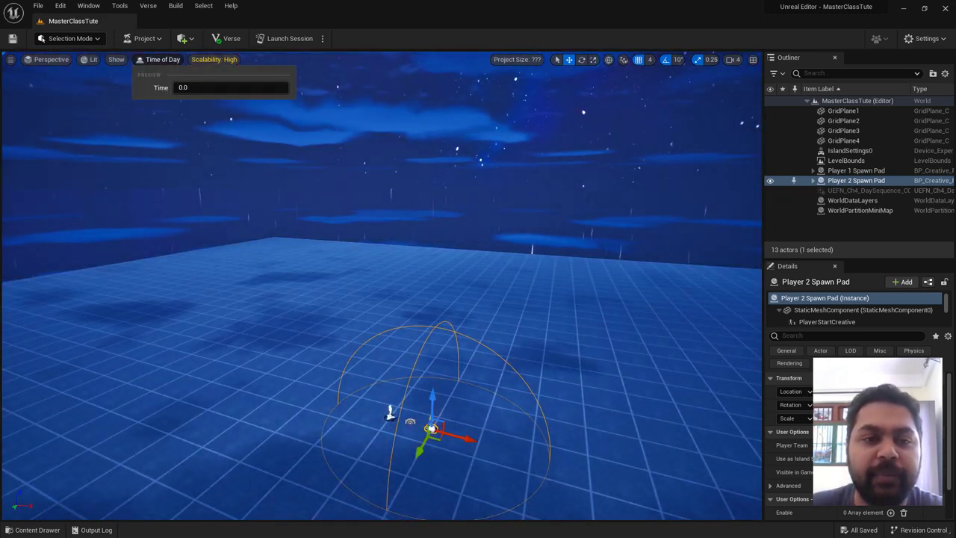
right_drag(193, 224, 193, 149)
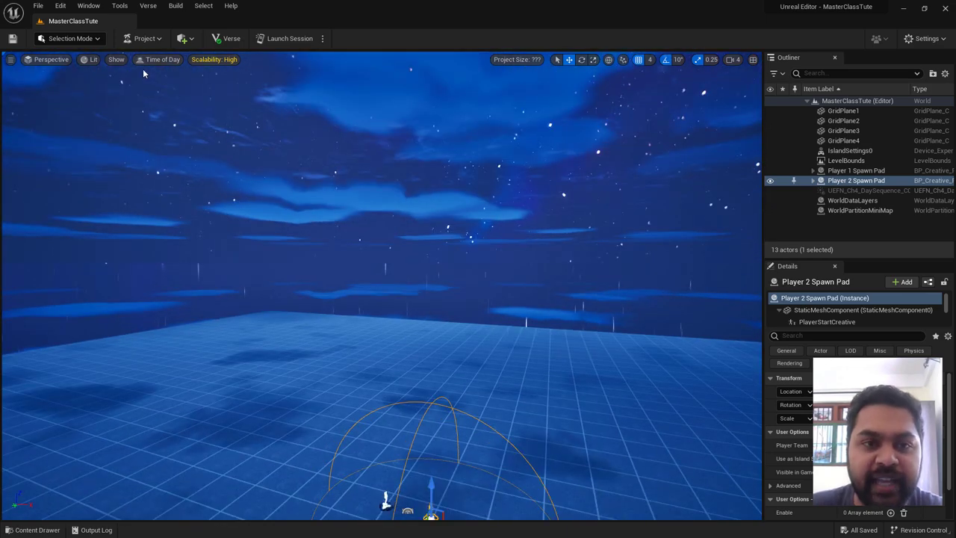
Advance the time of day to daylight, then evening, looking up at clouds and sun
click(159, 59)
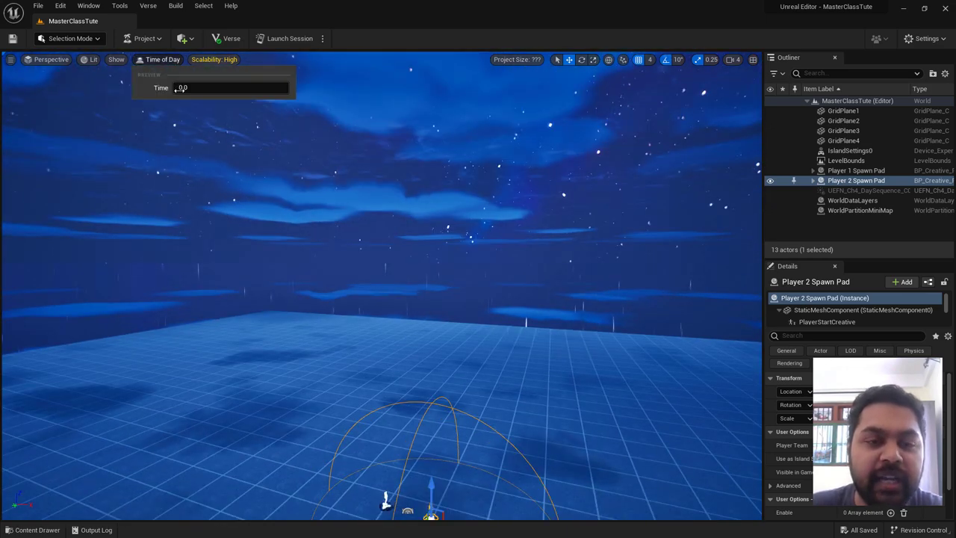
drag(180, 88, 220, 88)
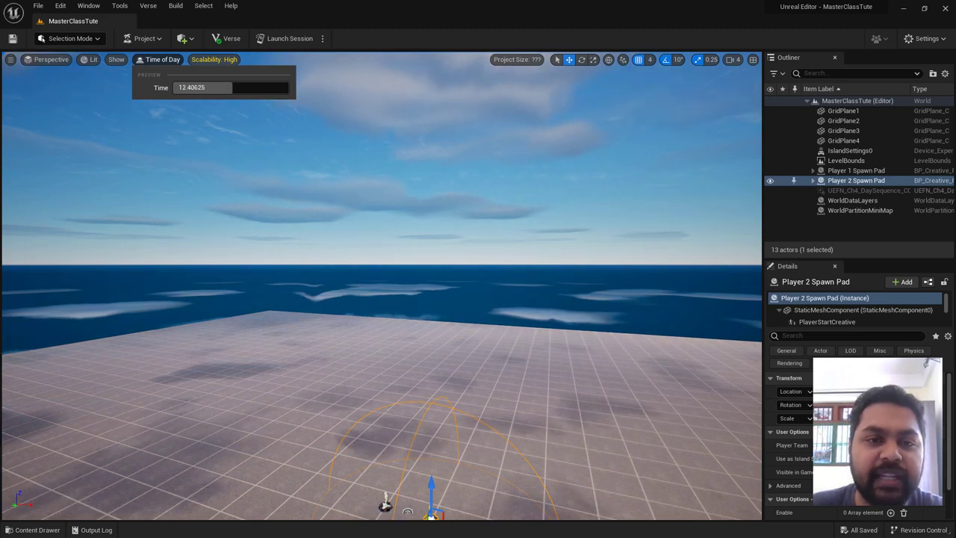
right_drag(286, 111, 285, 111)
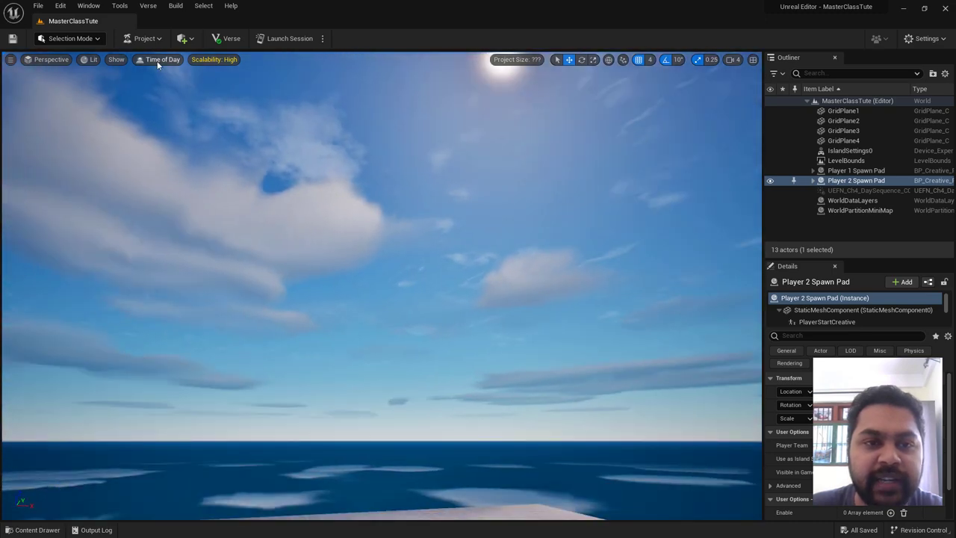
click(158, 65)
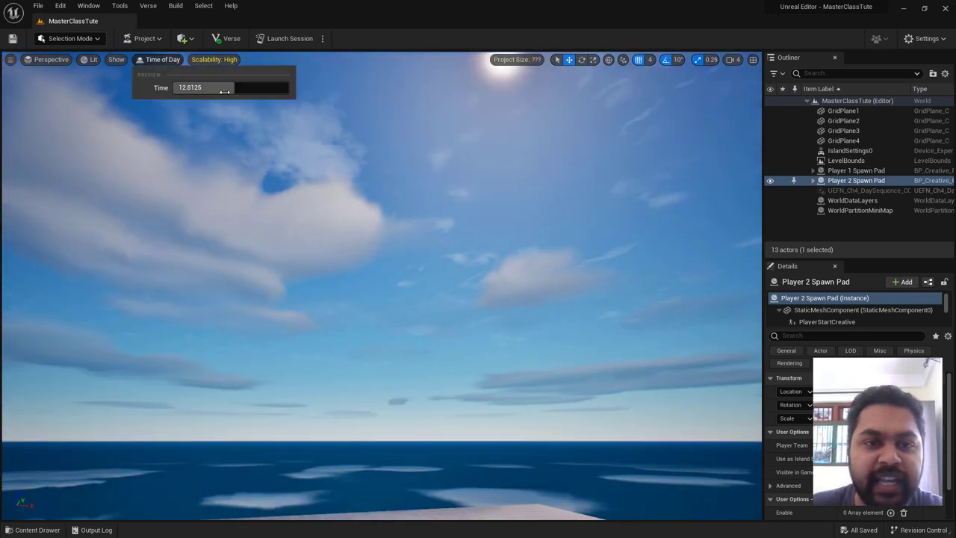
drag(190, 87, 267, 87)
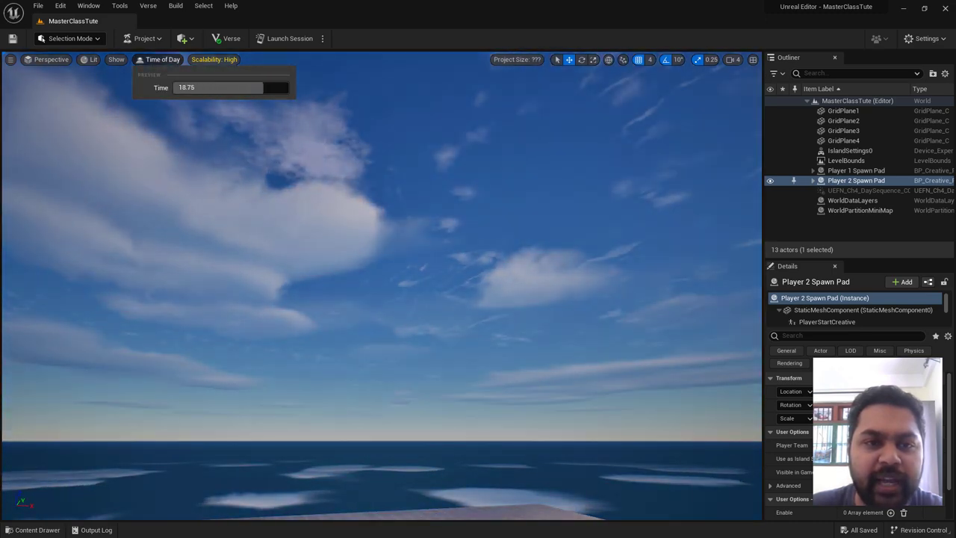
right_drag(465, 237, 463, 187)
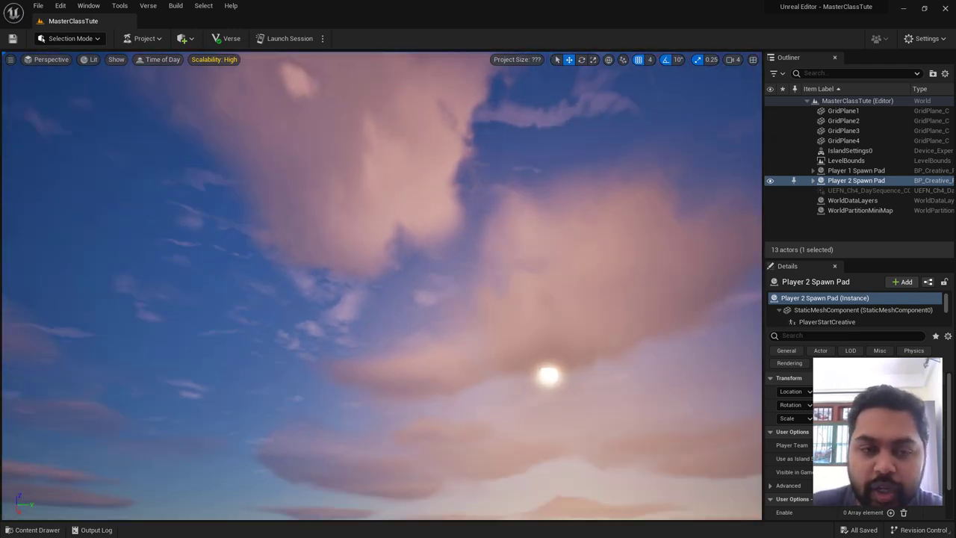
Set the time of day to 21.25 and push it into late night
click(166, 62)
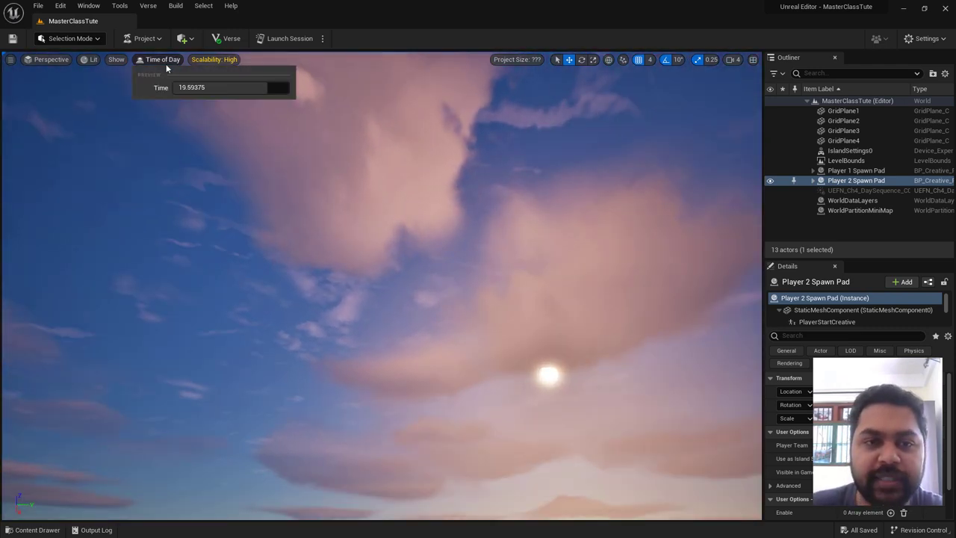
click(267, 87)
text(21.25)
key(Return)
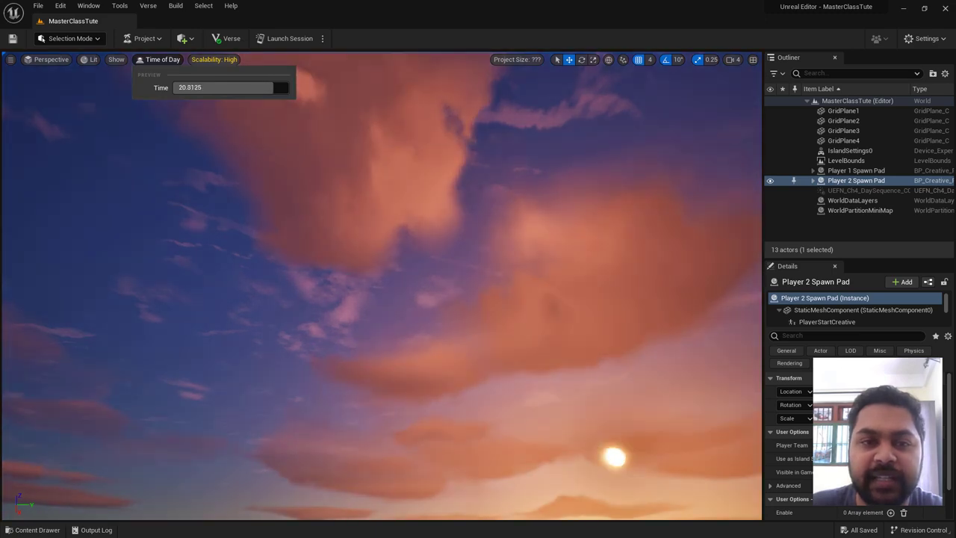
drag(274, 88, 287, 87)
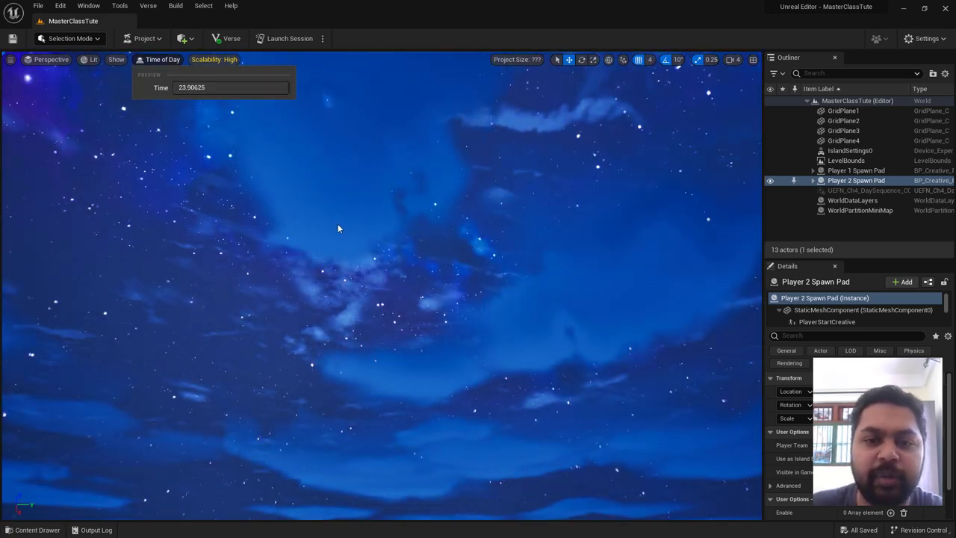
key(f)
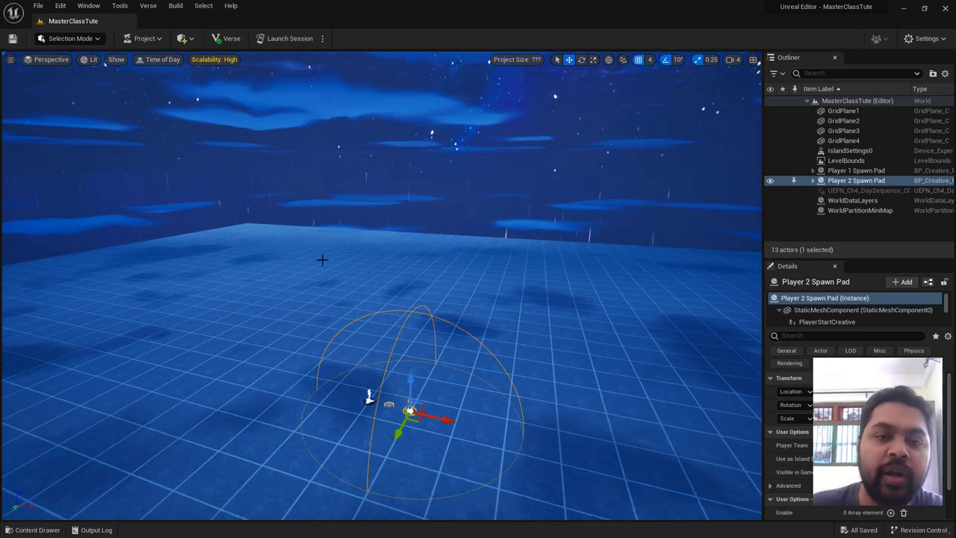
Set the time of day to 7.5, then move it to midday at 12.125
click(158, 59)
click(254, 88)
text(7.5)
key(Return)
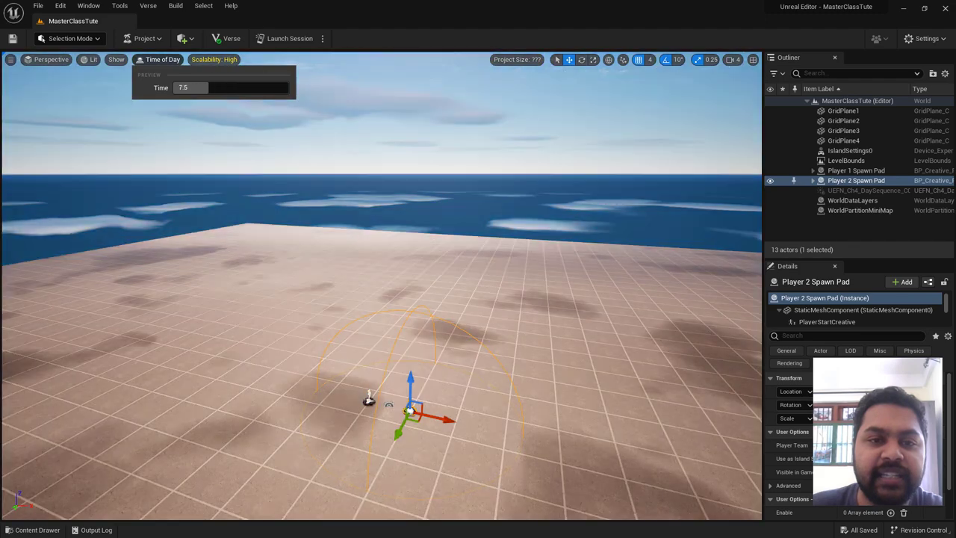
drag(248, 88, 271, 88)
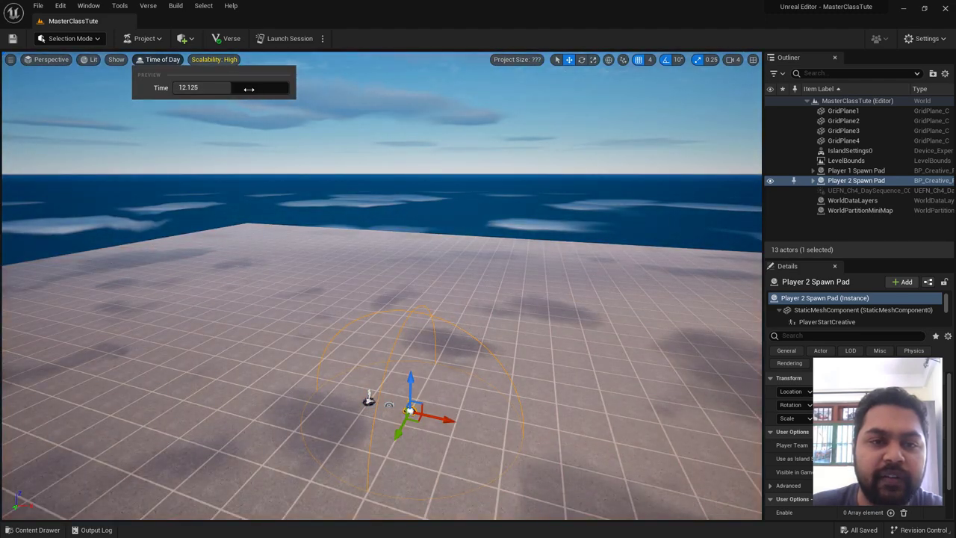
click(249, 88)
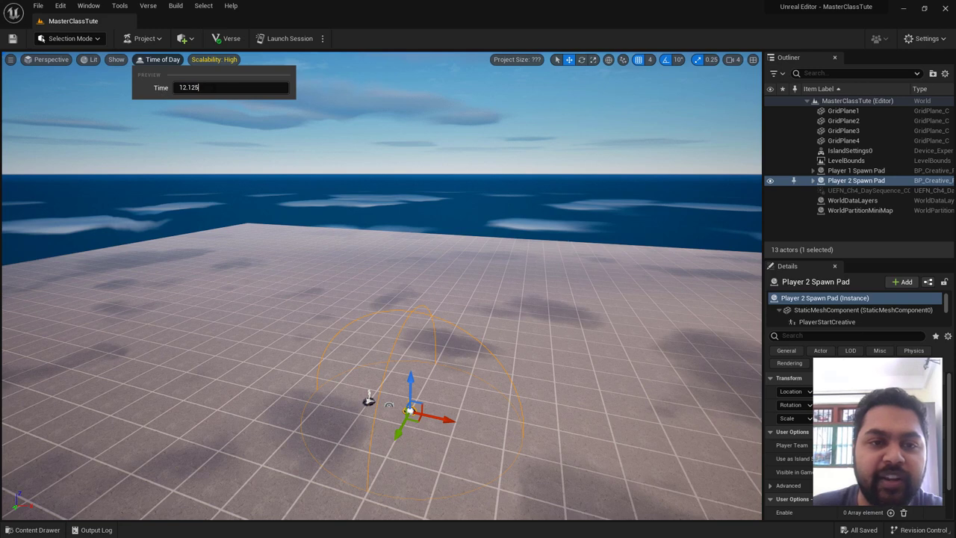
click(186, 88)
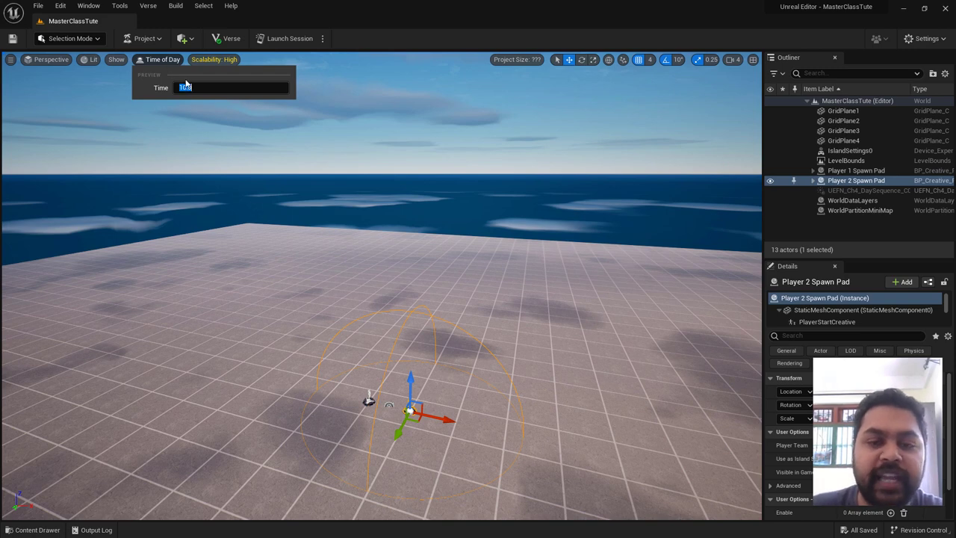
click(427, 340)
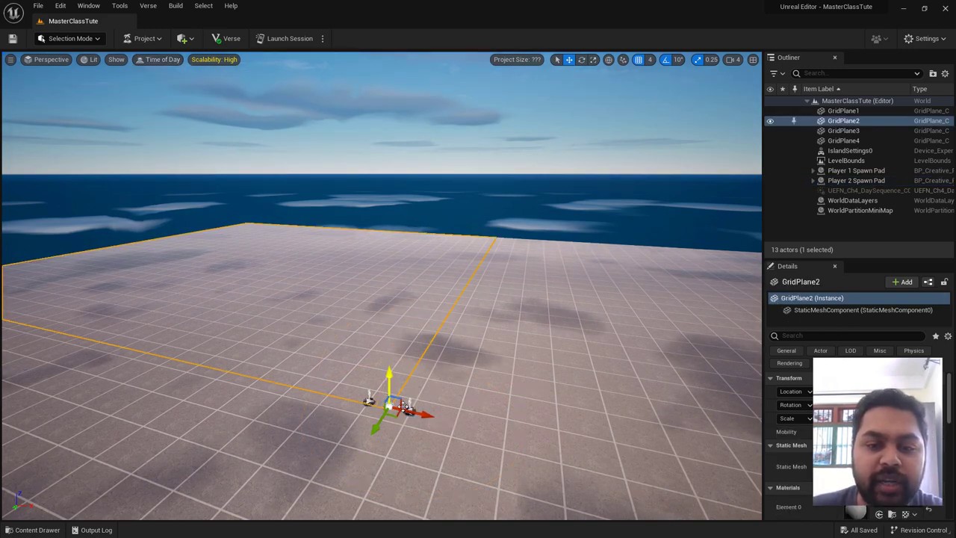
right_drag(368, 348, 368, 418)
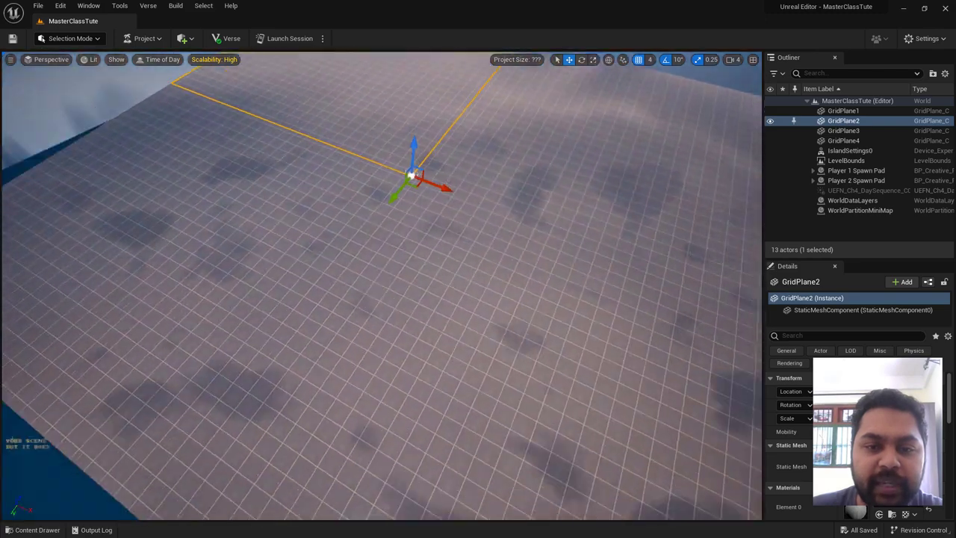
scroll(316, 320, down, 3)
click(306, 323)
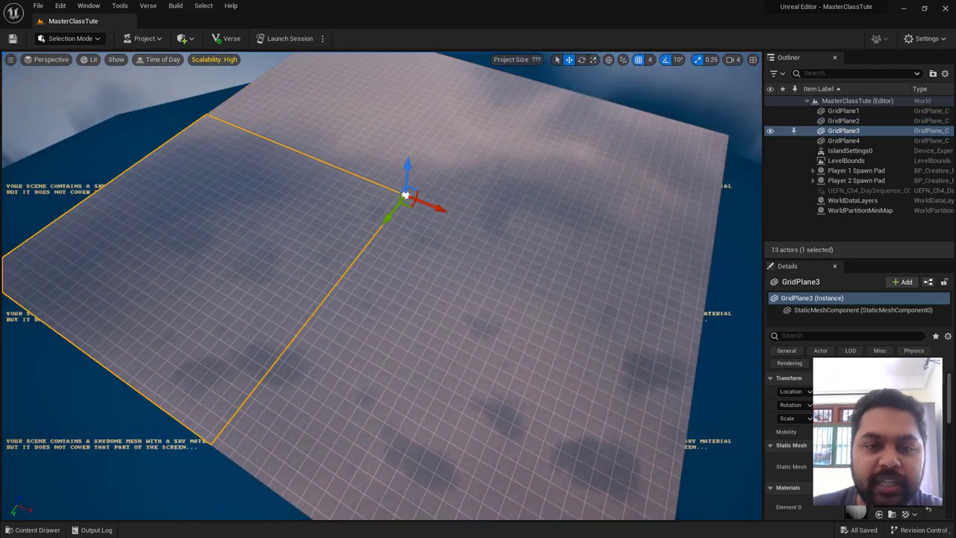
click(461, 282)
click(523, 172)
click(348, 194)
click(313, 298)
click(429, 245)
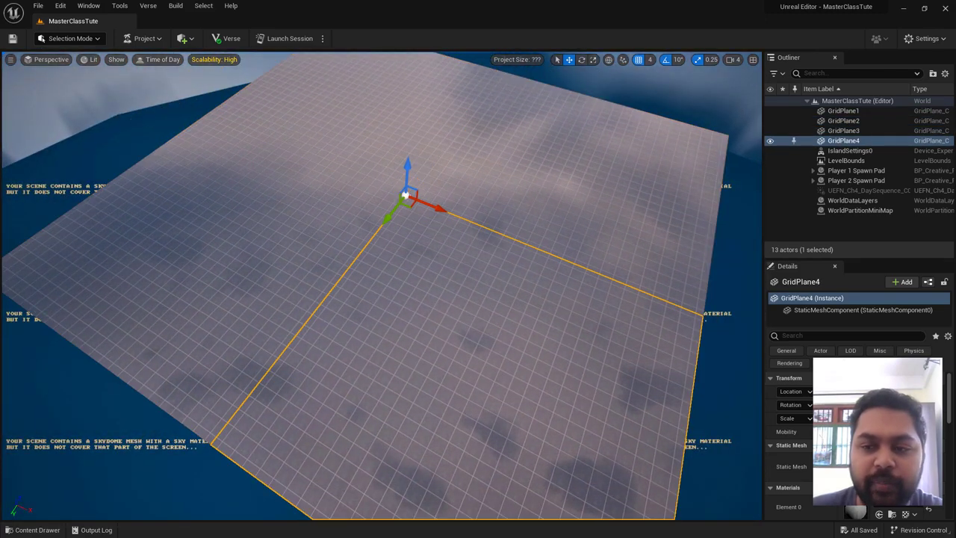
click(386, 172)
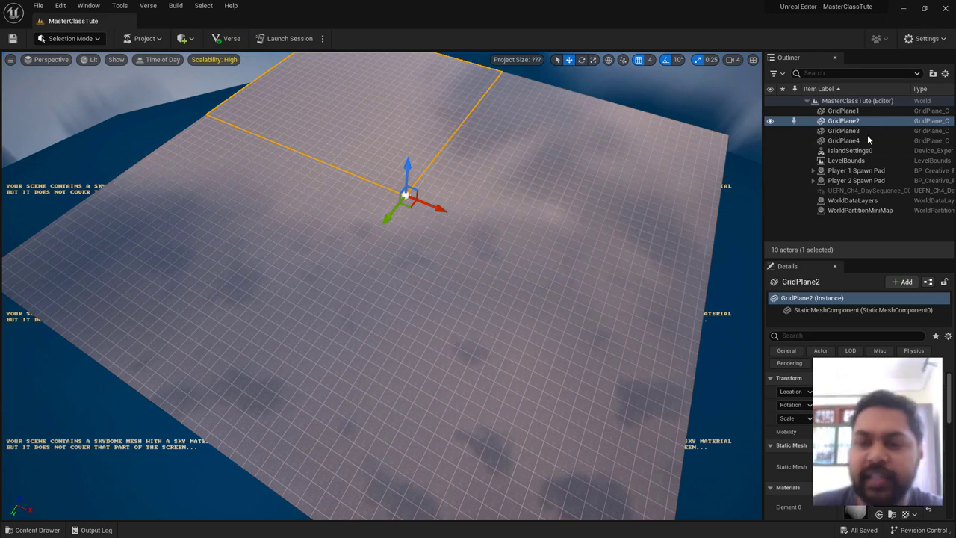
click(843, 111)
click(844, 132)
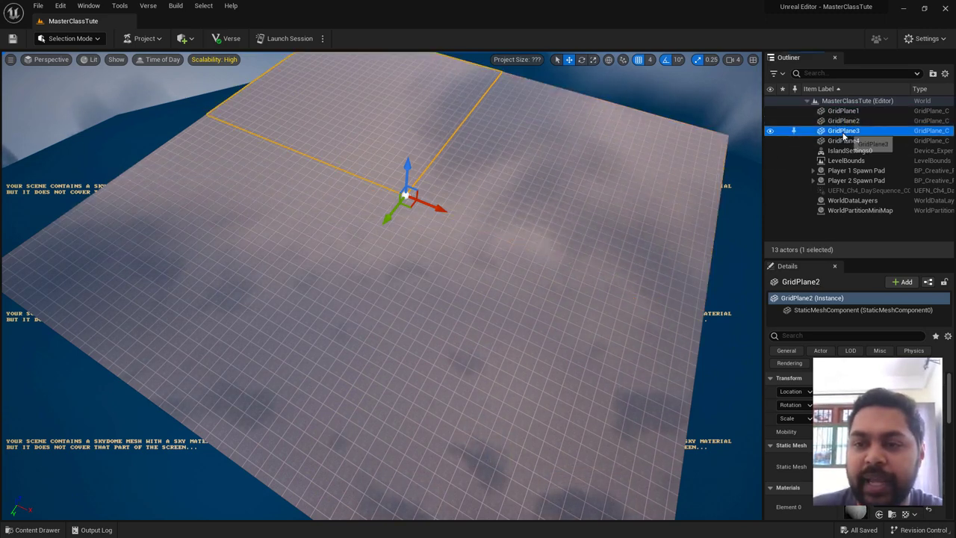
click(843, 140)
right_drag(477, 256, 477, 186)
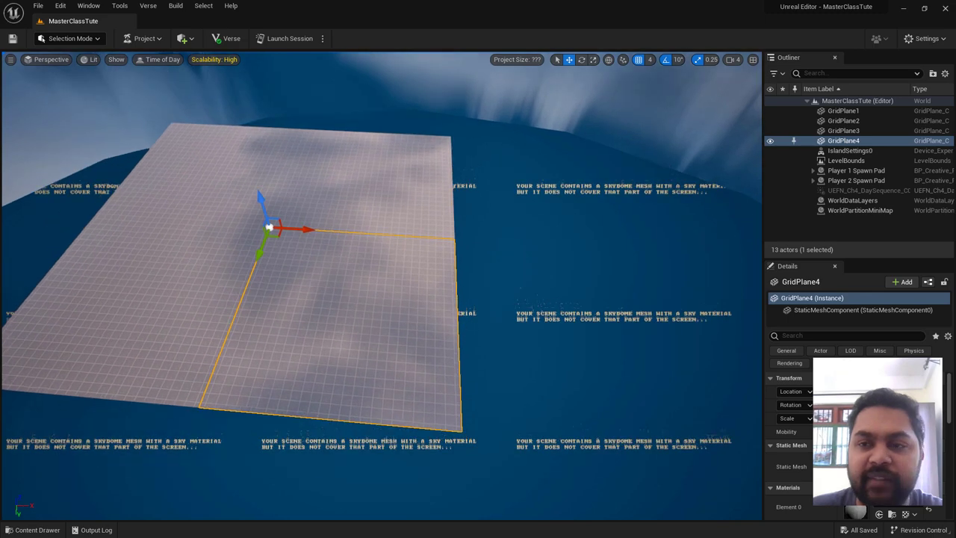
right_drag(477, 187, 482, 273)
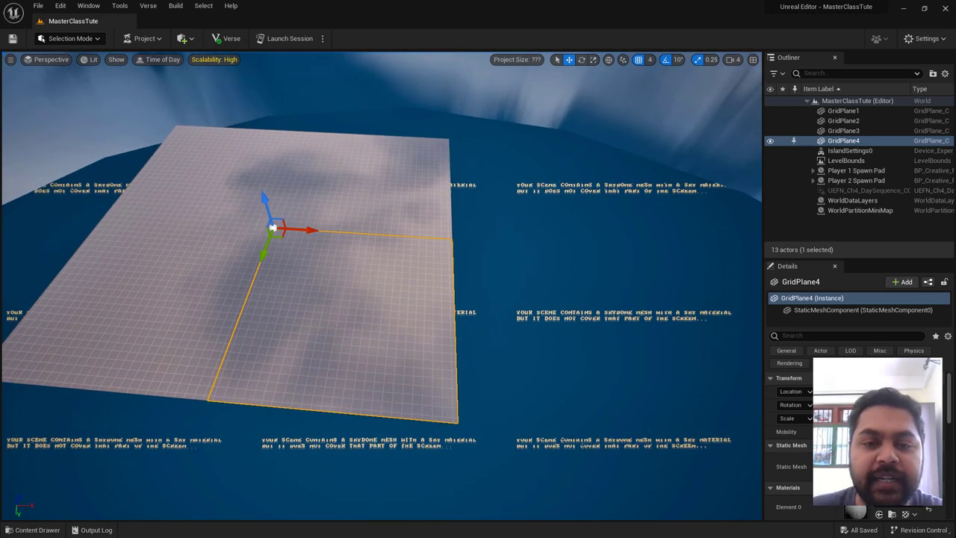
mouse_move(341, 258)
right_down()
mouse_move(299, 313)
mouse_move(297, 265)
right_up()
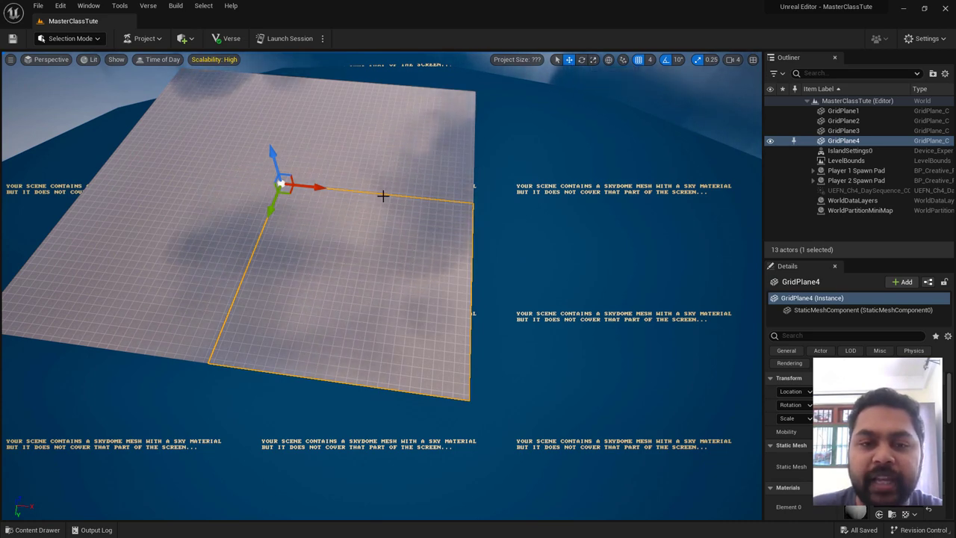
drag(362, 224, 362, 195)
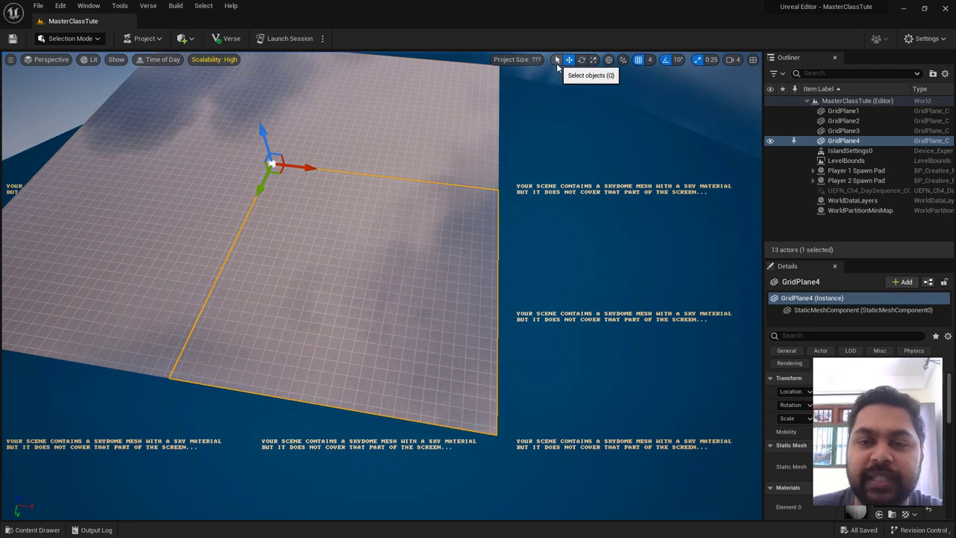
Select GridPlane4 and enlarge its Details panel to show location 0, 0, 0 and rotation -270
click(557, 60)
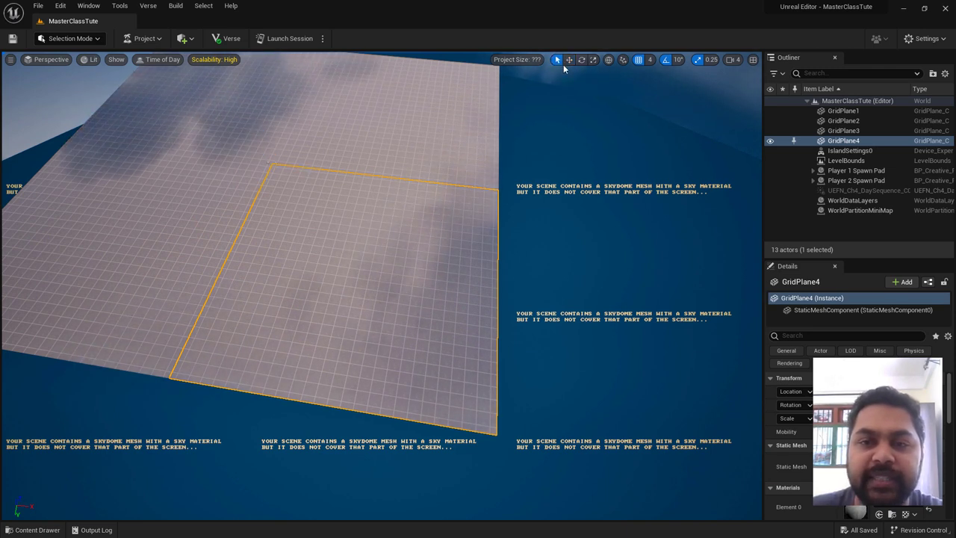
click(324, 140)
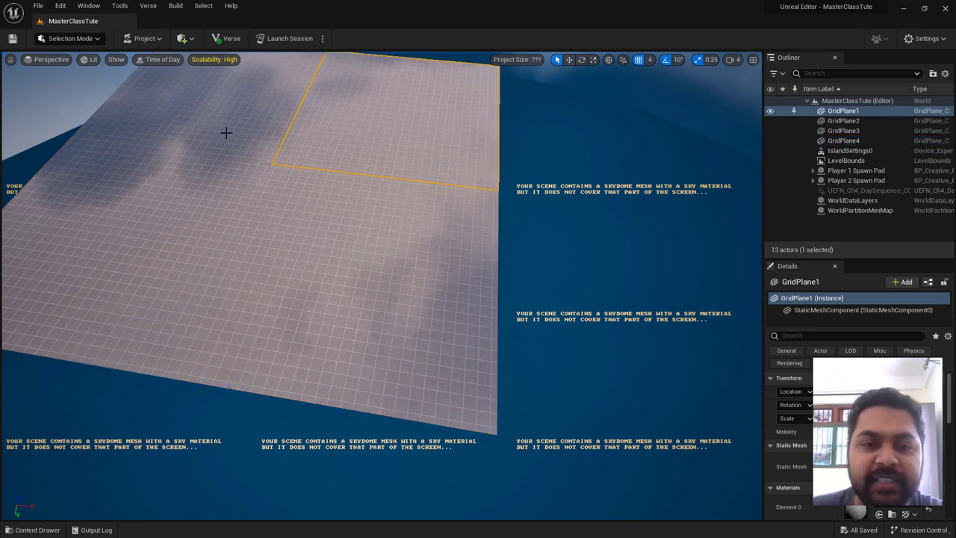
click(226, 132)
click(239, 207)
click(423, 202)
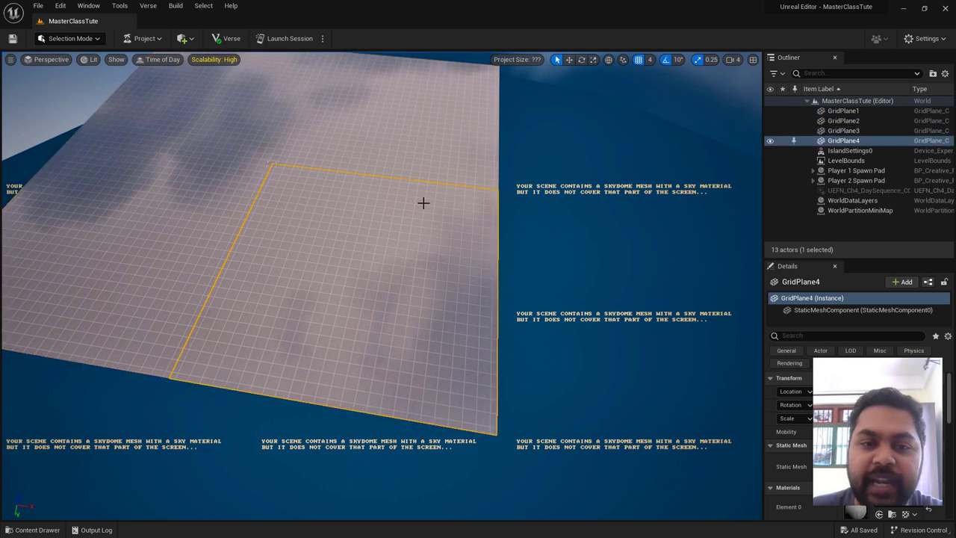
click(288, 143)
click(271, 127)
click(314, 209)
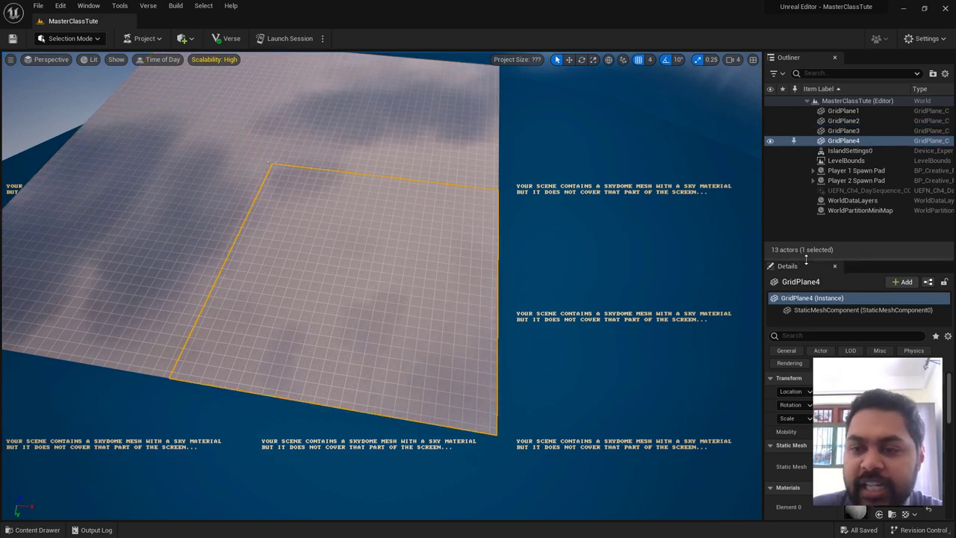
drag(805, 259, 807, 193)
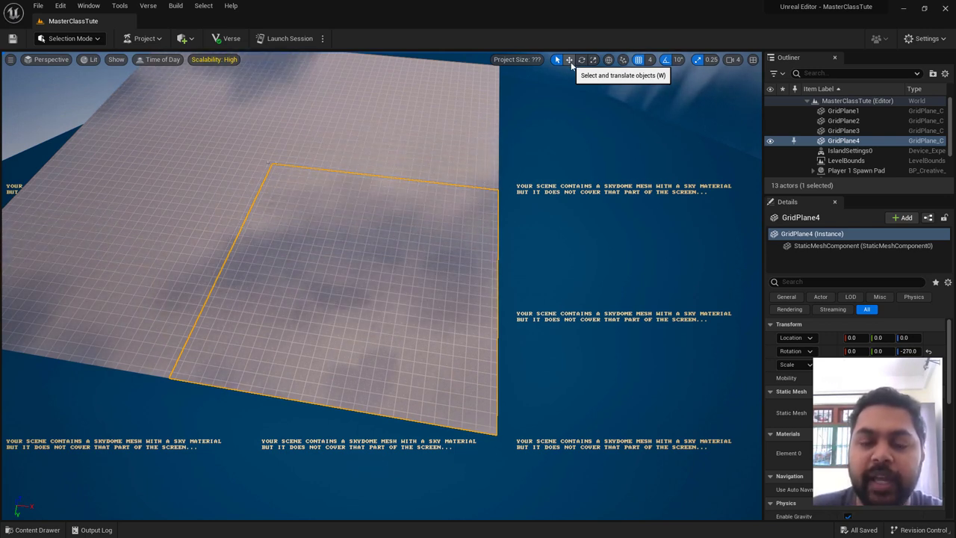
click(570, 60)
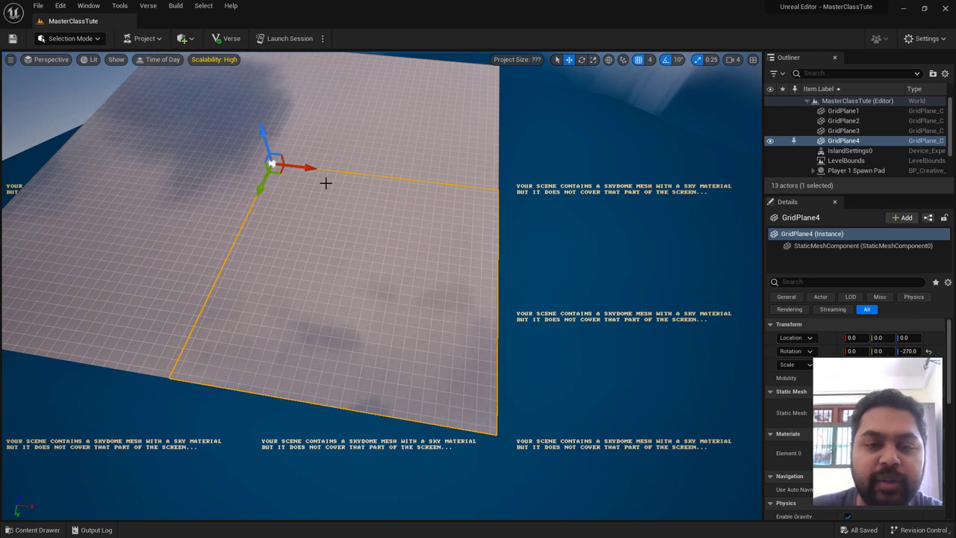
drag(325, 183, 302, 179)
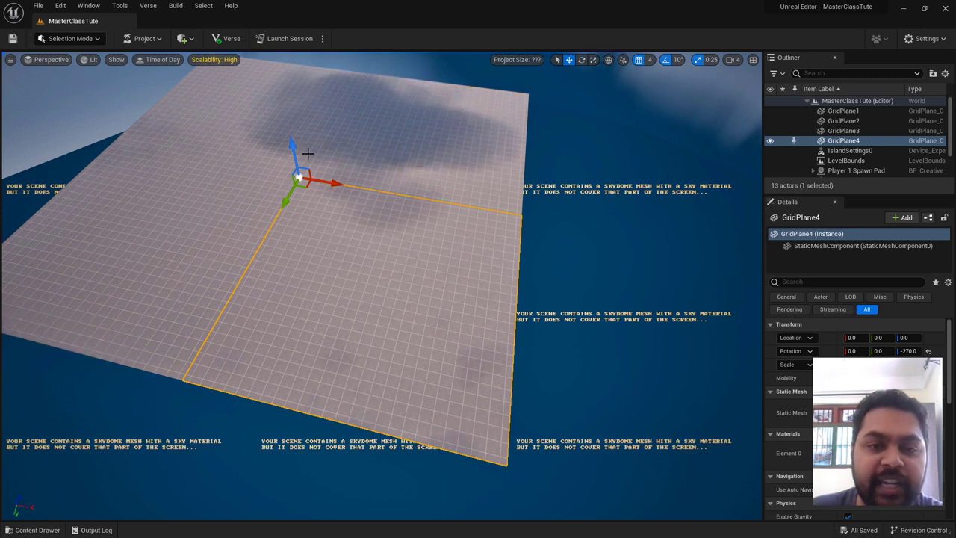
mouse_move(327, 182)
mouse_down()
mouse_move(383, 194)
mouse_move(336, 190)
mouse_move(284, 252)
mouse_move(277, 229)
mouse_up()
drag(280, 187, 273, 157)
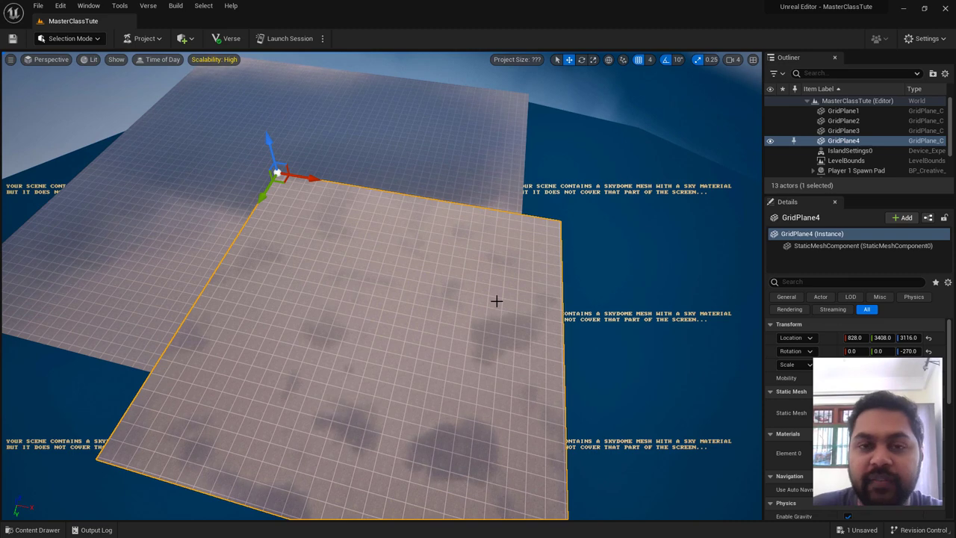
key(ctrl+z)
key(ctrl+z)
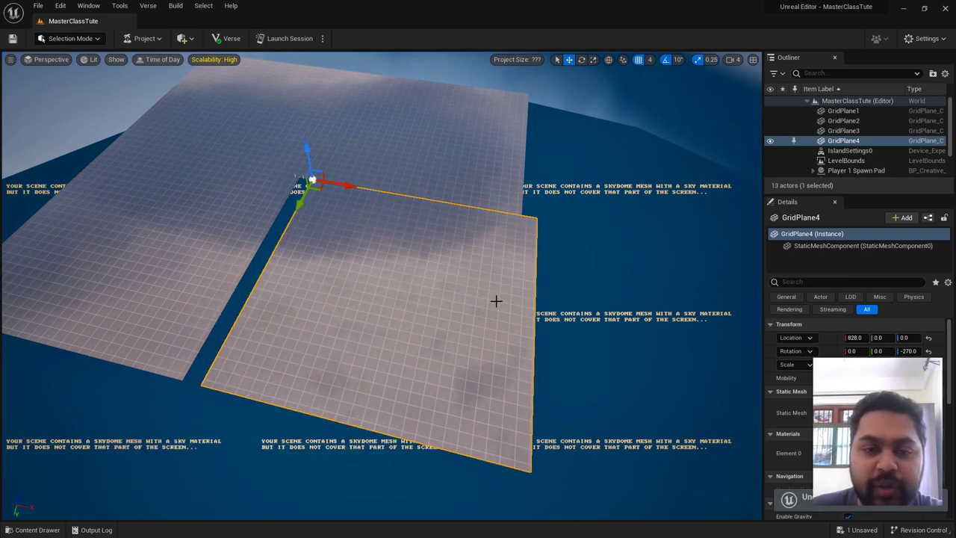
key(ctrl+z)
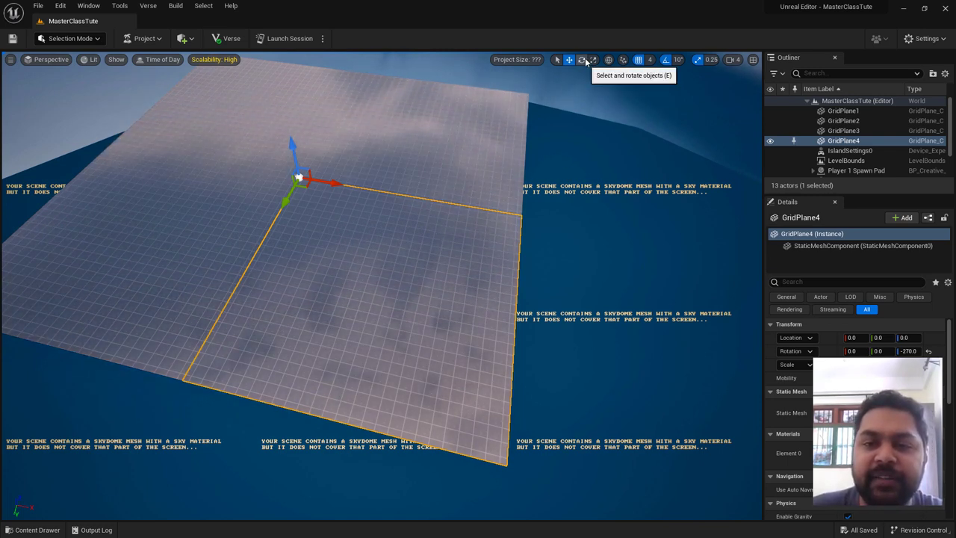
click(582, 61)
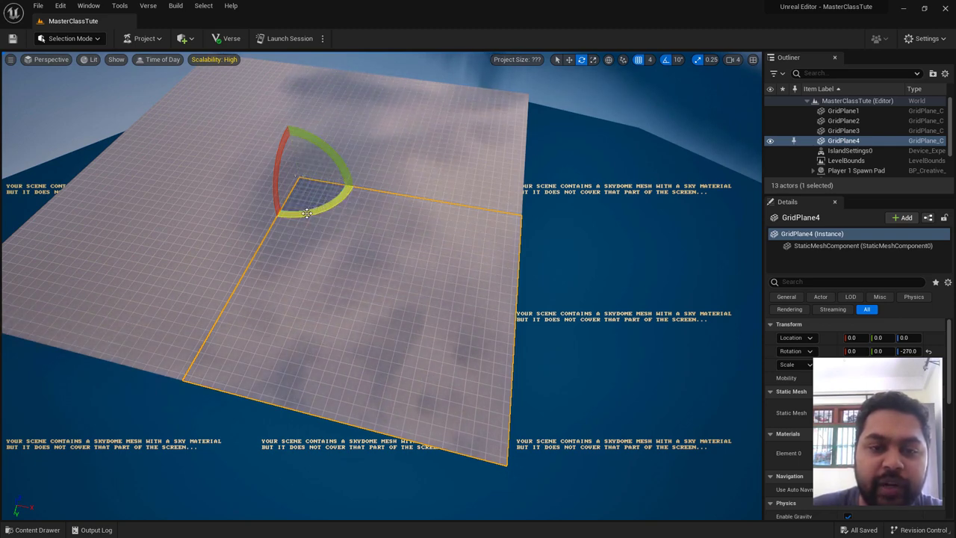
drag(307, 213, 357, 178)
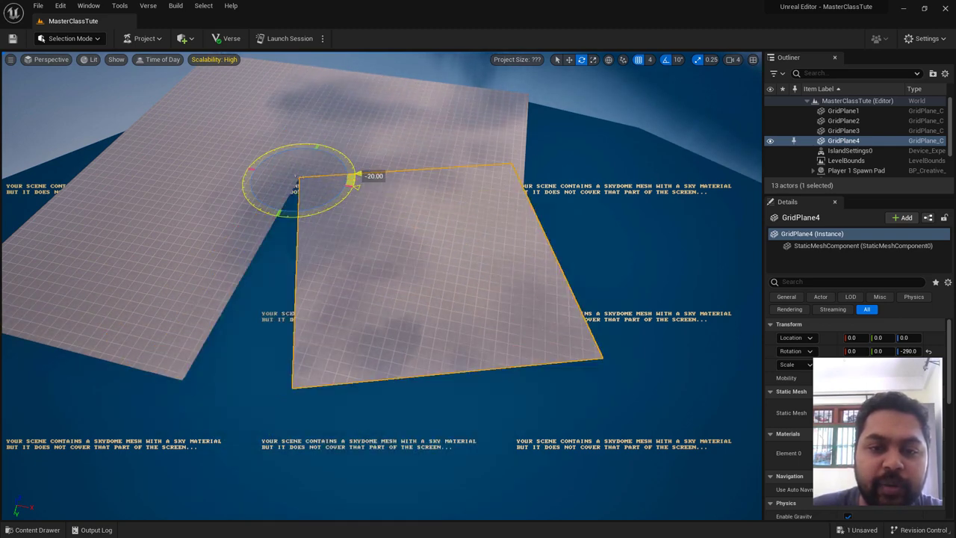
drag(357, 178, 363, 193)
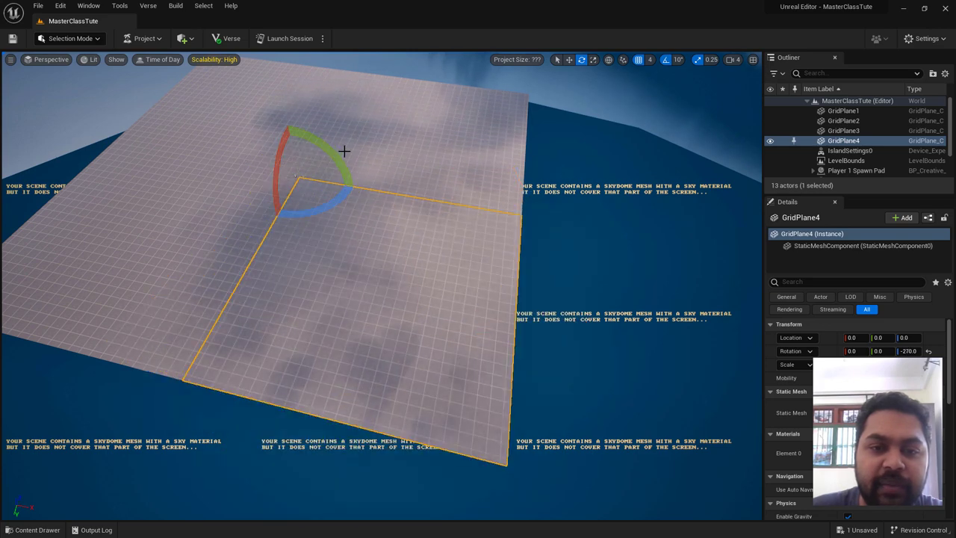
drag(343, 151, 349, 175)
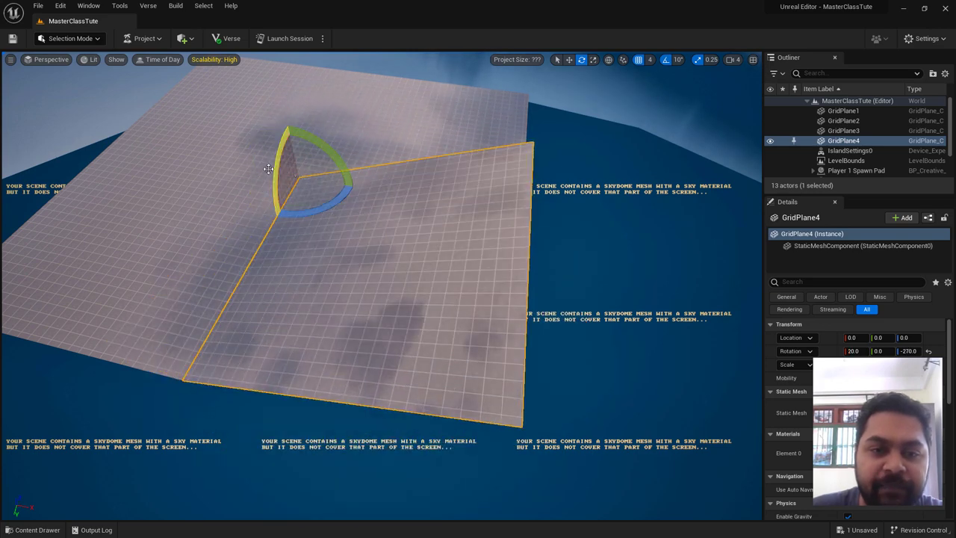
drag(273, 169, 285, 131)
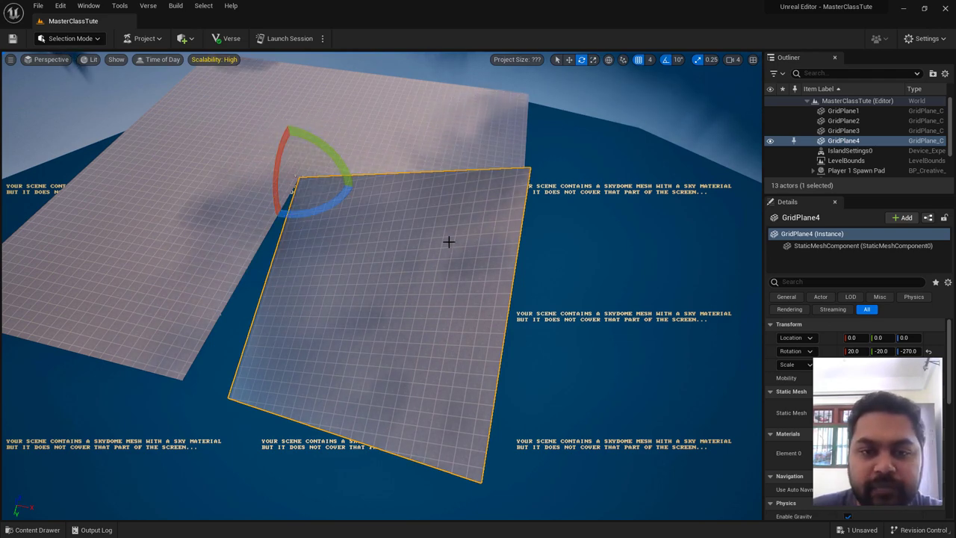
key(ctrl+z)
key(ctrl+z)
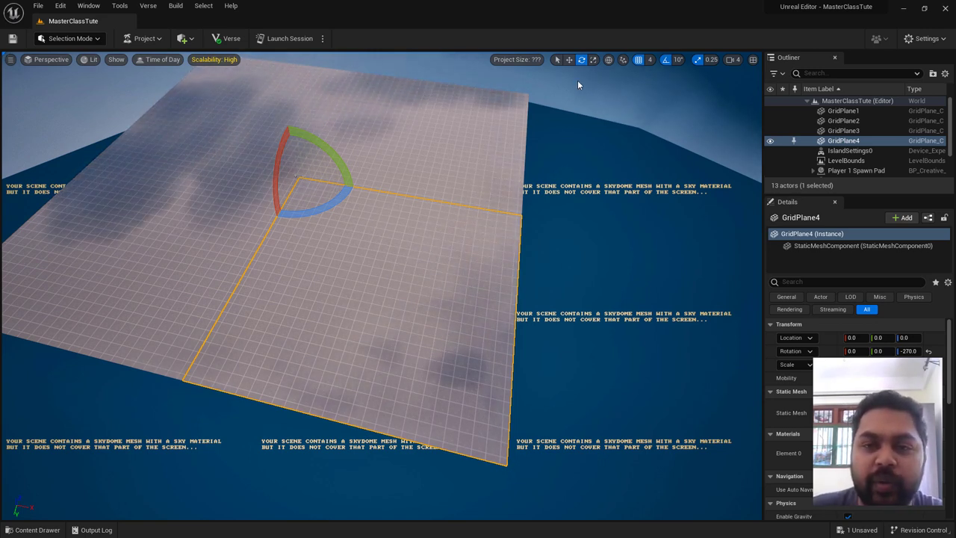
click(593, 59)
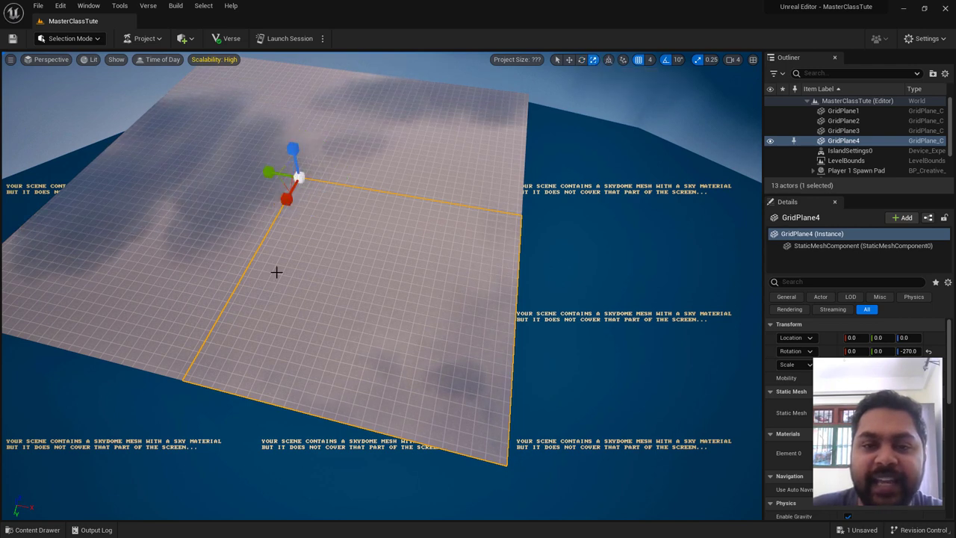
drag(298, 177, 299, 179)
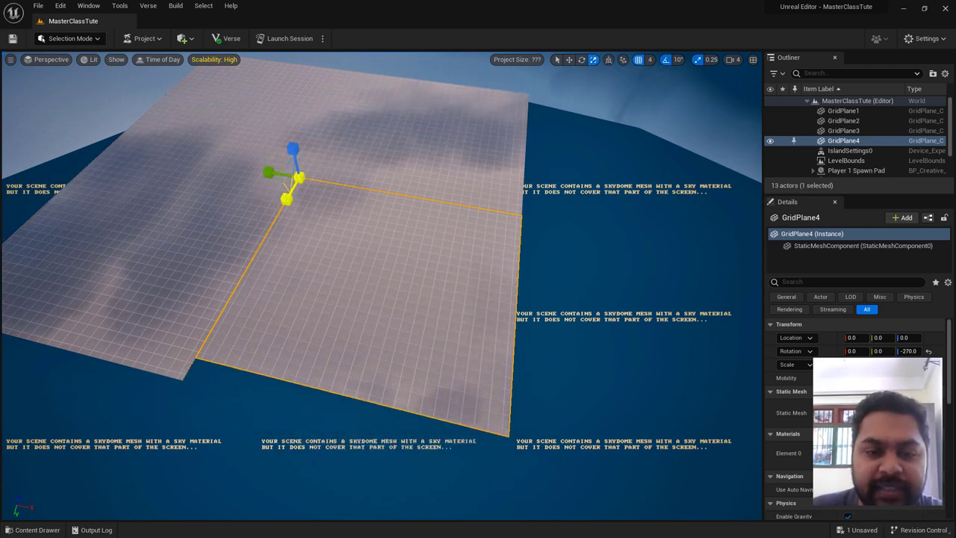
drag(299, 179, 271, 173)
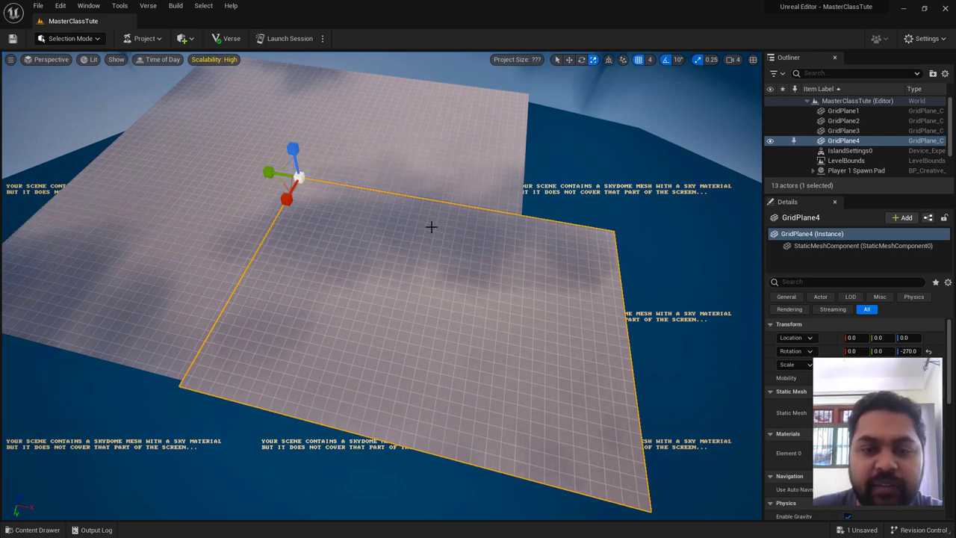
key(ctrl+z)
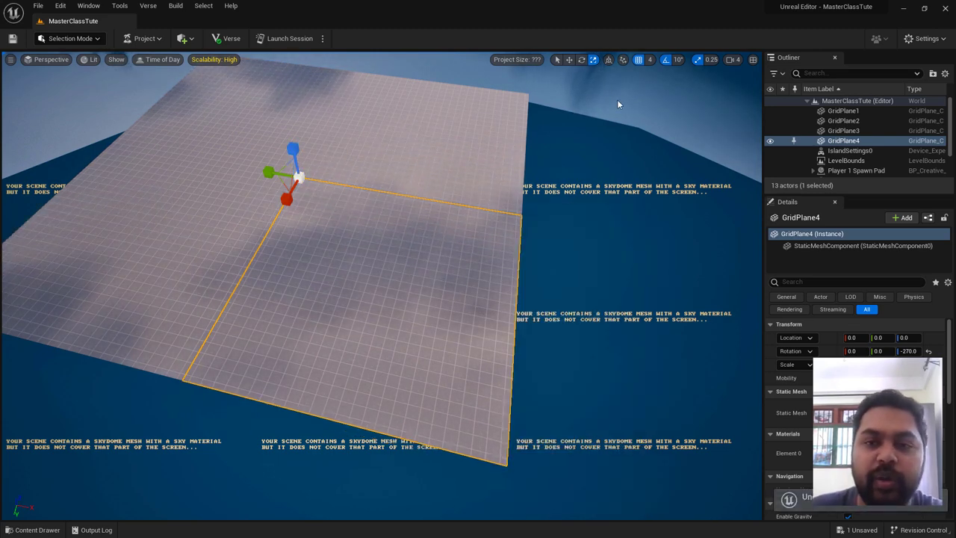
click(593, 61)
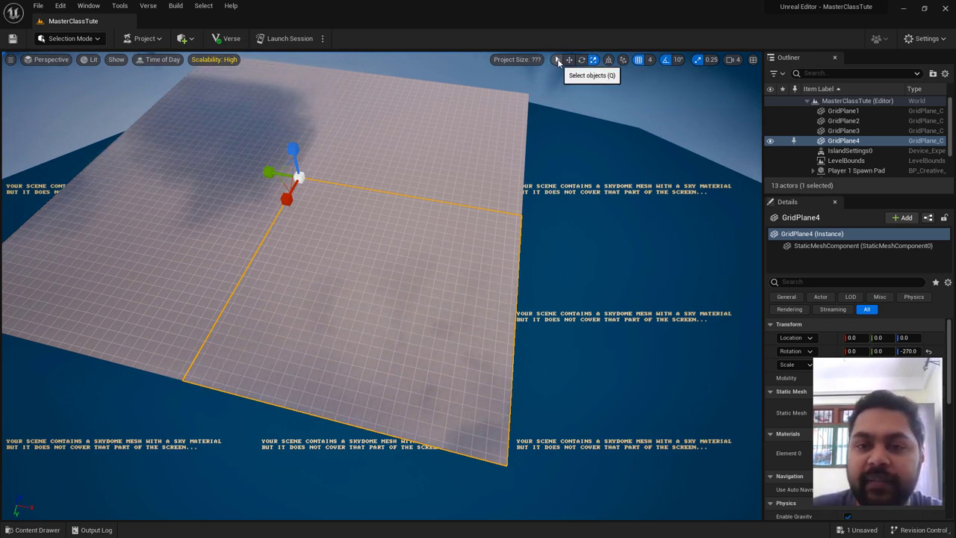
Cycle through the move, rotate and scale gizmos, ending on the move tool
click(557, 61)
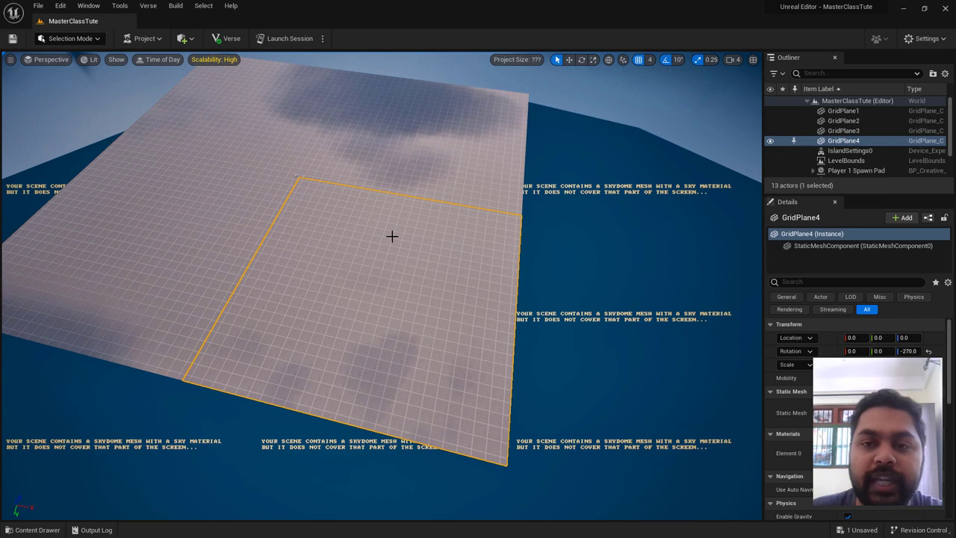
key(w)
key(e)
key(r)
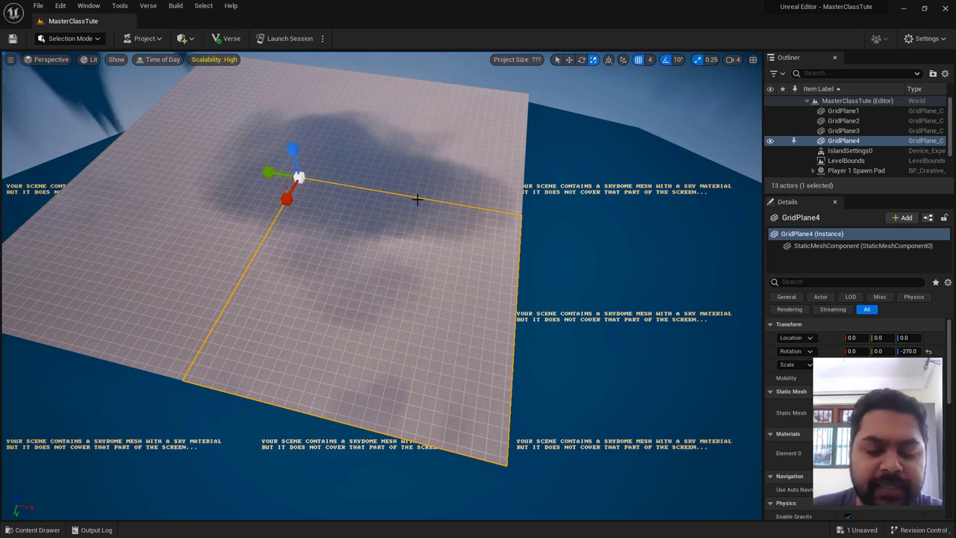
key(w)
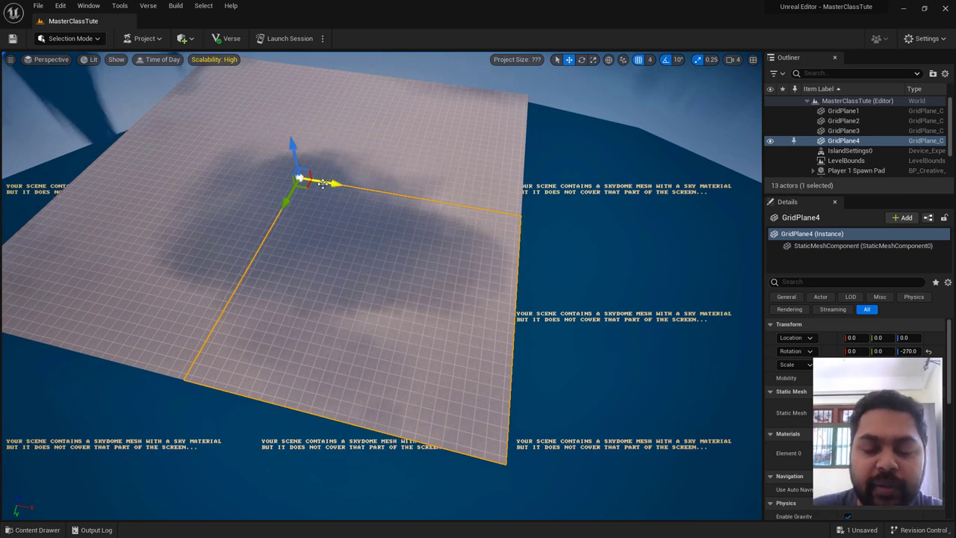
Alt-drag GridPlane4 along X to create GridPlane5 at X 12816
drag(326, 180, 443, 203)
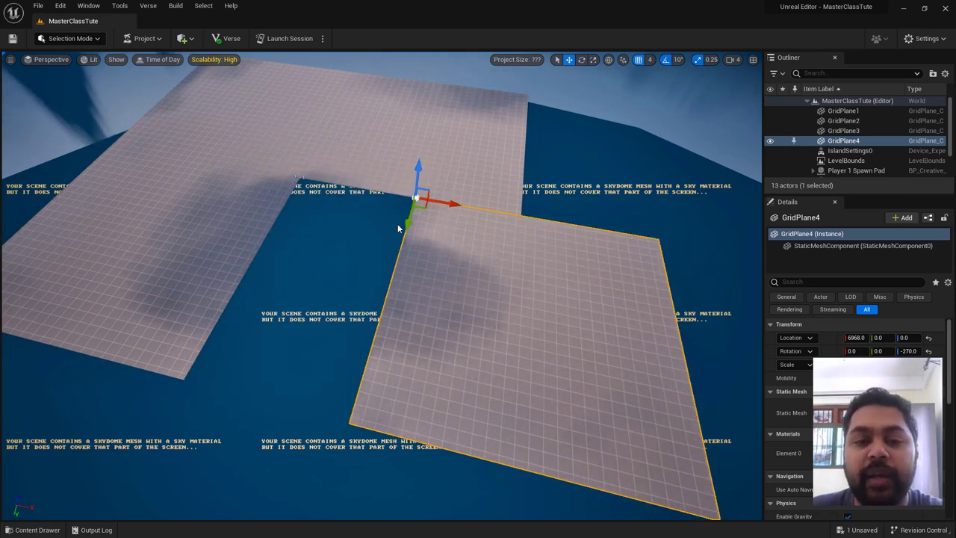
key(ctrl+z)
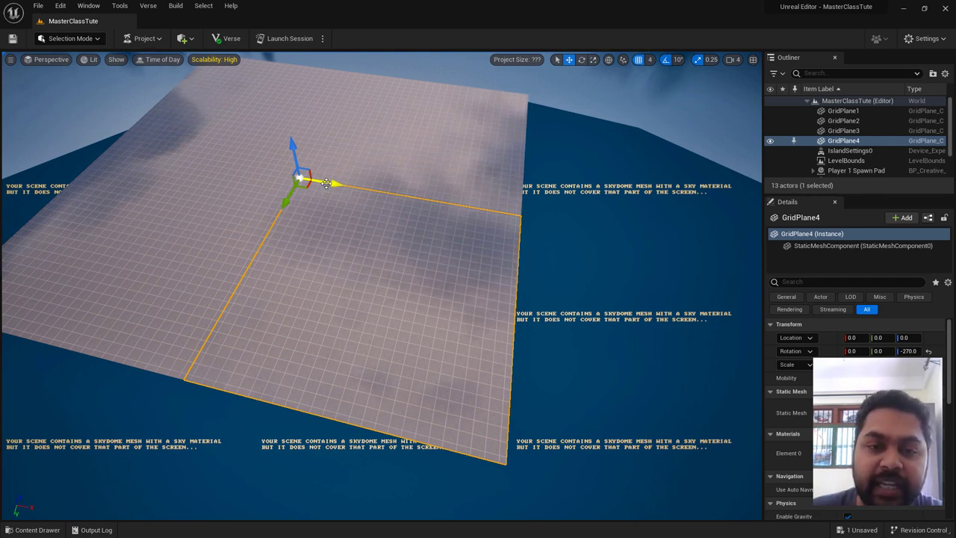
alt+drag(327, 183, 552, 228)
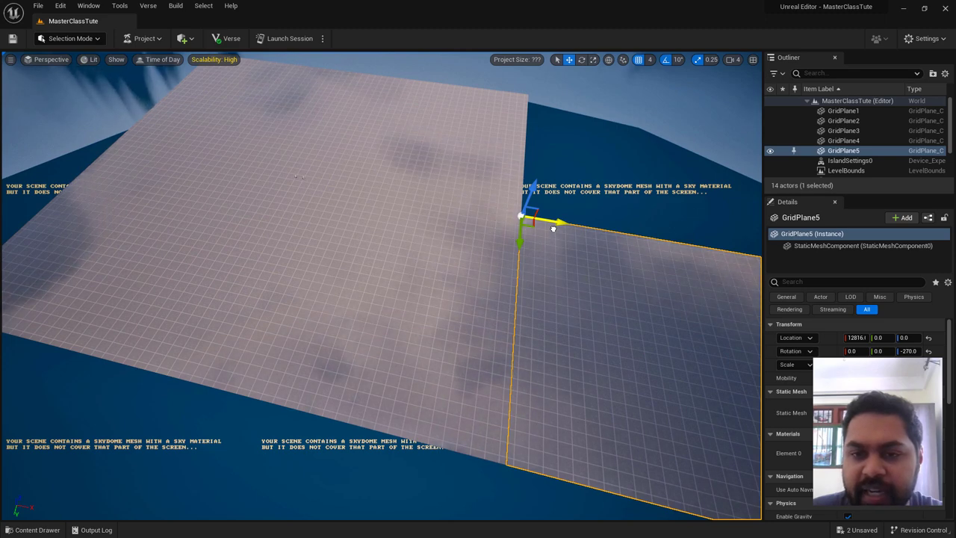
Nudge GridPlane5 along X to 12804 so it sits flush against the neighbouring tile
alt+drag(553, 229, 553, 230)
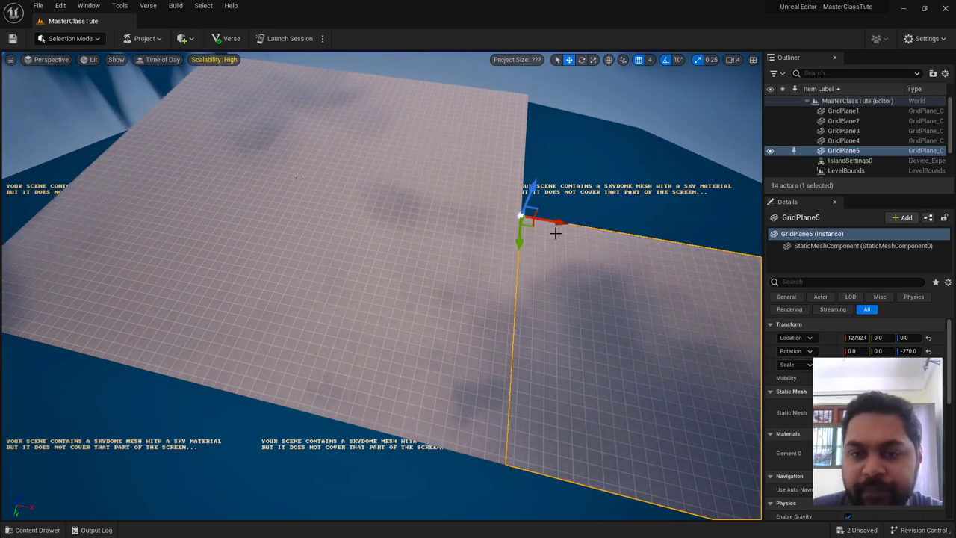
mouse_move(474, 448)
right_down()
mouse_move(523, 492)
mouse_move(523, 508)
mouse_move(523, 448)
right_up()
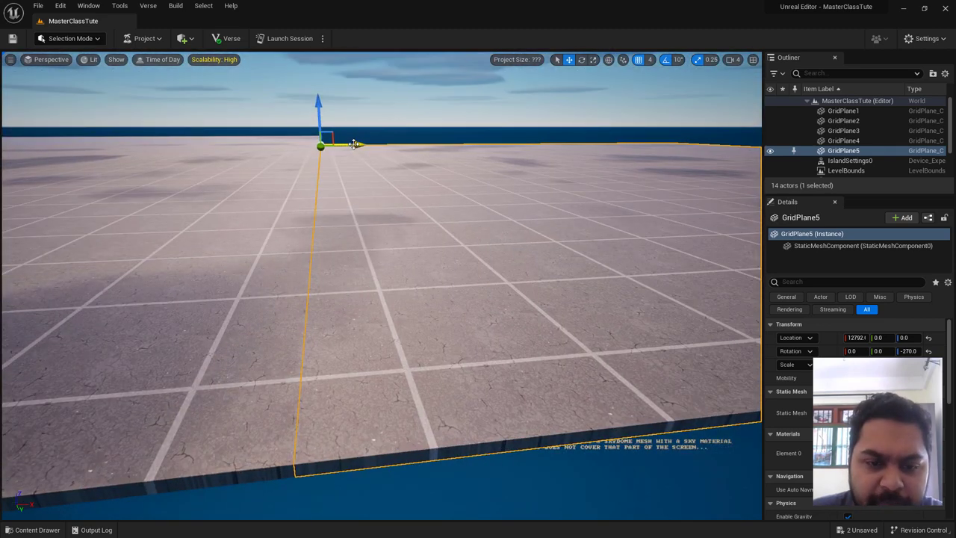
drag(356, 145, 356, 145)
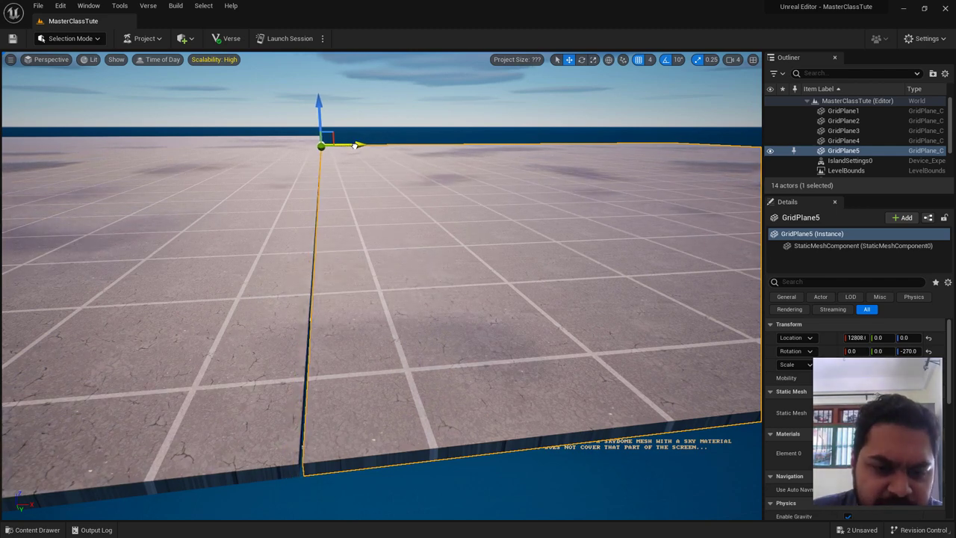
drag(356, 145, 354, 147)
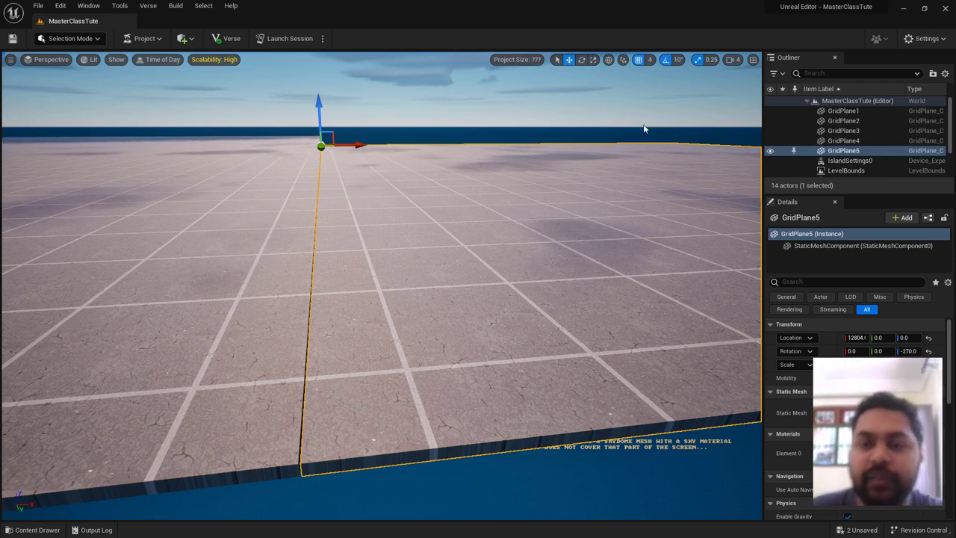
Try 64- and 512-unit position snapping while moving GridPlane5 along X
click(650, 61)
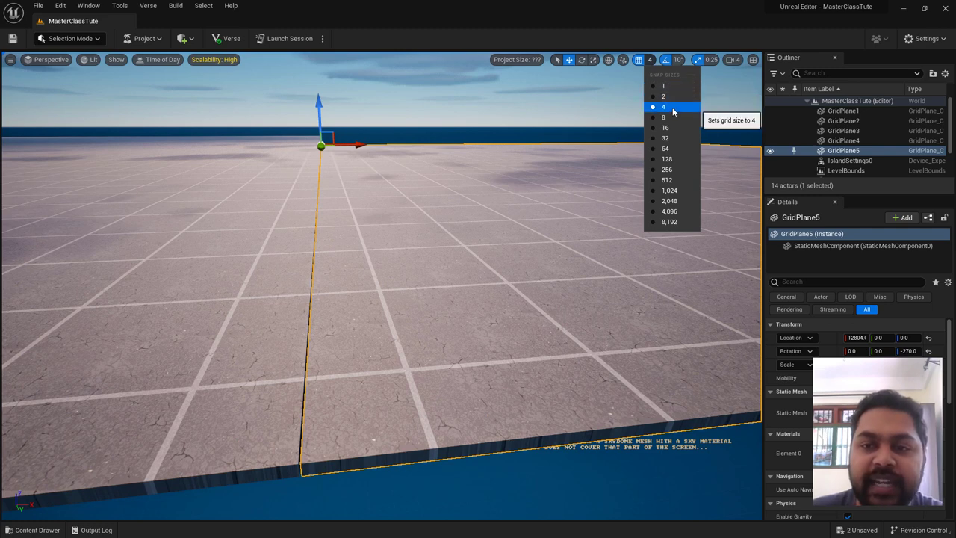
click(665, 149)
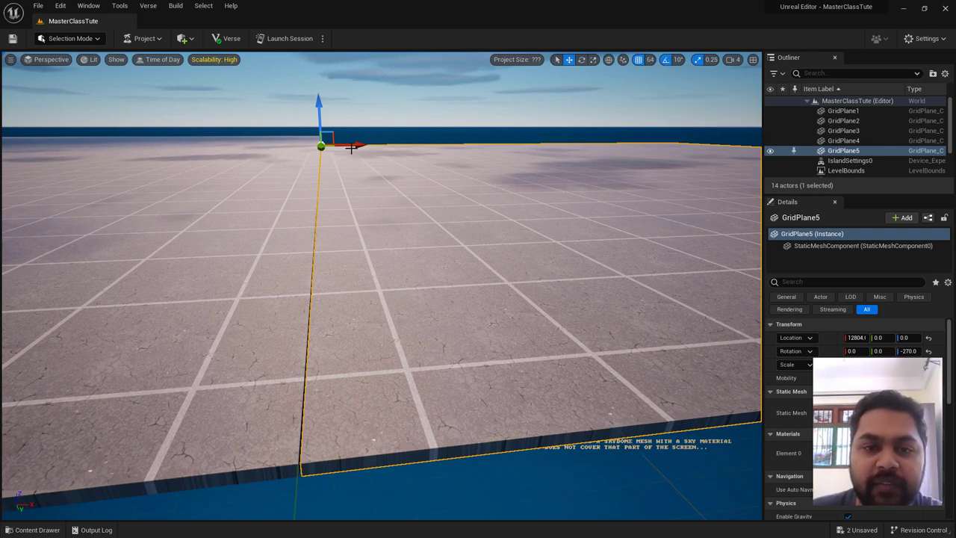
mouse_move(351, 146)
mouse_down()
mouse_move(374, 157)
mouse_move(358, 162)
mouse_up()
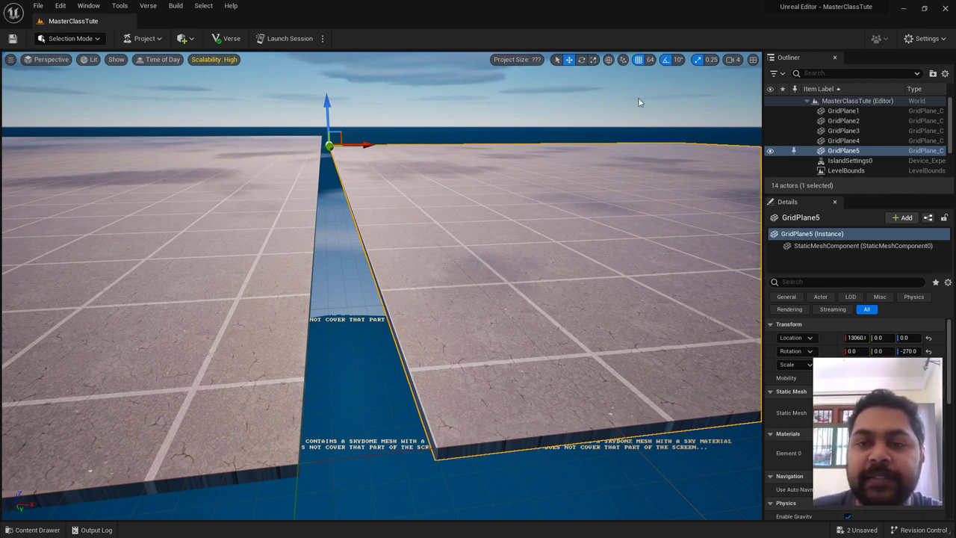
click(649, 60)
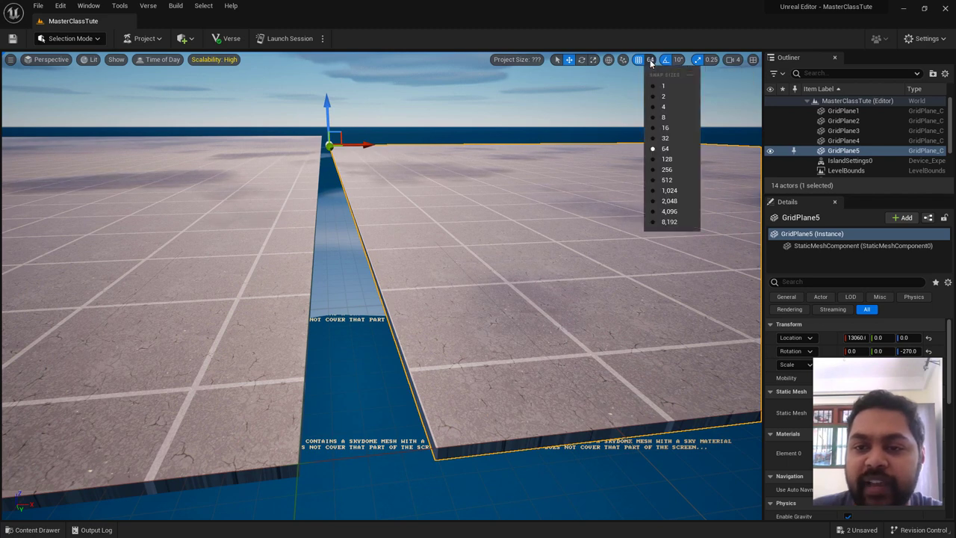
click(653, 180)
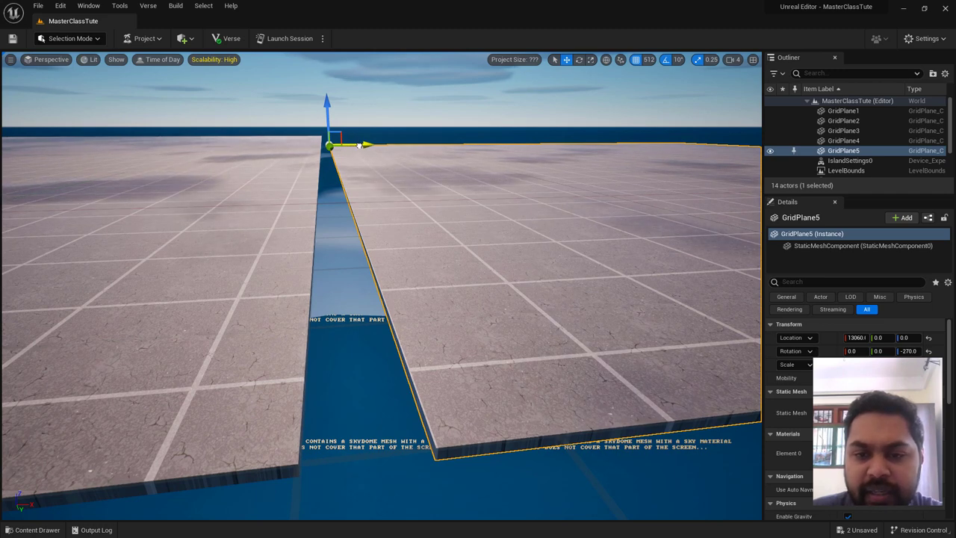
drag(363, 146, 365, 149)
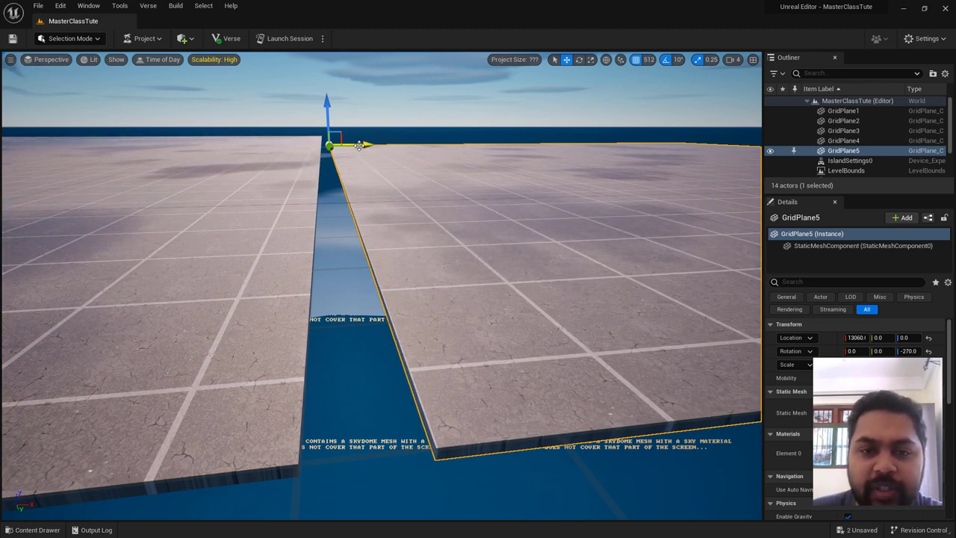
drag(361, 144, 368, 146)
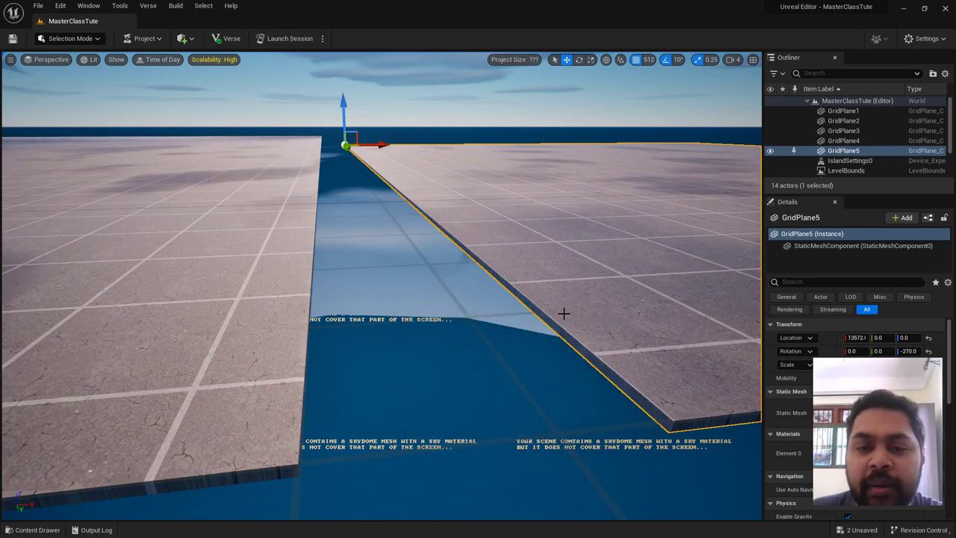
Reframe the view on GridPlane4 and its neighbouring plane
drag(564, 314, 522, 331)
mouse_move(381, 284)
right_down()
mouse_move(381, 247)
mouse_move(380, 321)
mouse_move(352, 321)
mouse_move(203, 240)
right_up()
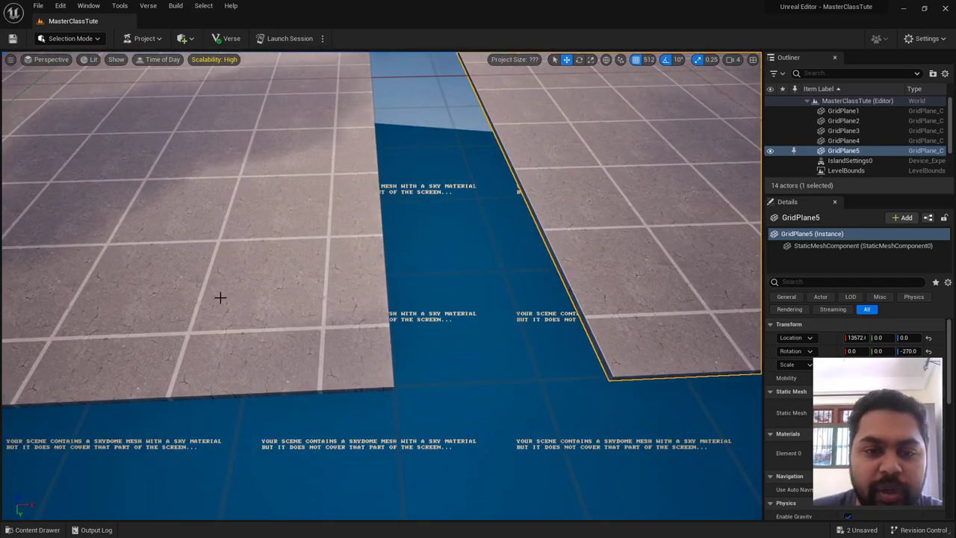
mouse_move(413, 324)
right_down()
mouse_move(403, 247)
mouse_move(374, 269)
mouse_move(373, 357)
mouse_move(391, 331)
right_up()
click(392, 330)
middle_drag(391, 331, 321, 351)
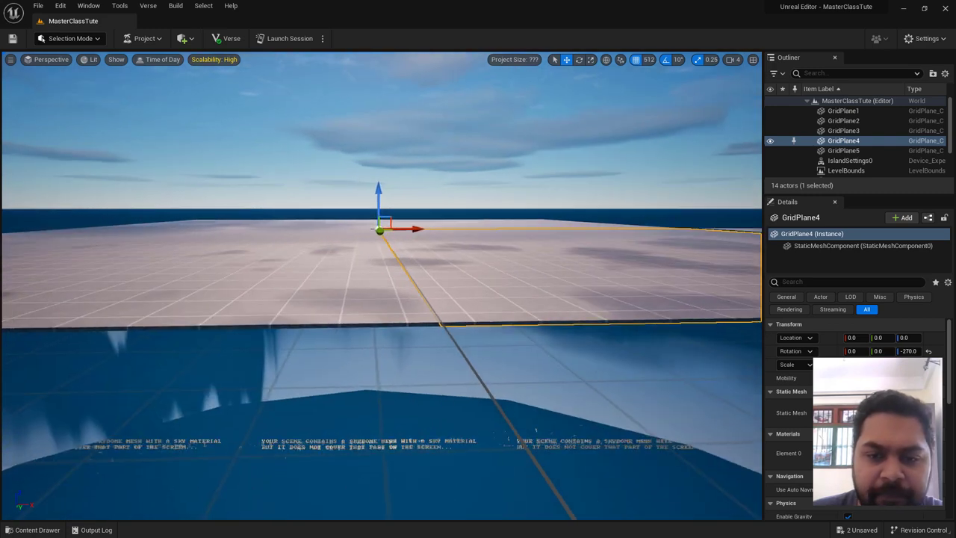
mouse_move(321, 351)
right_down()
mouse_move(321, 336)
mouse_move(349, 382)
right_up()
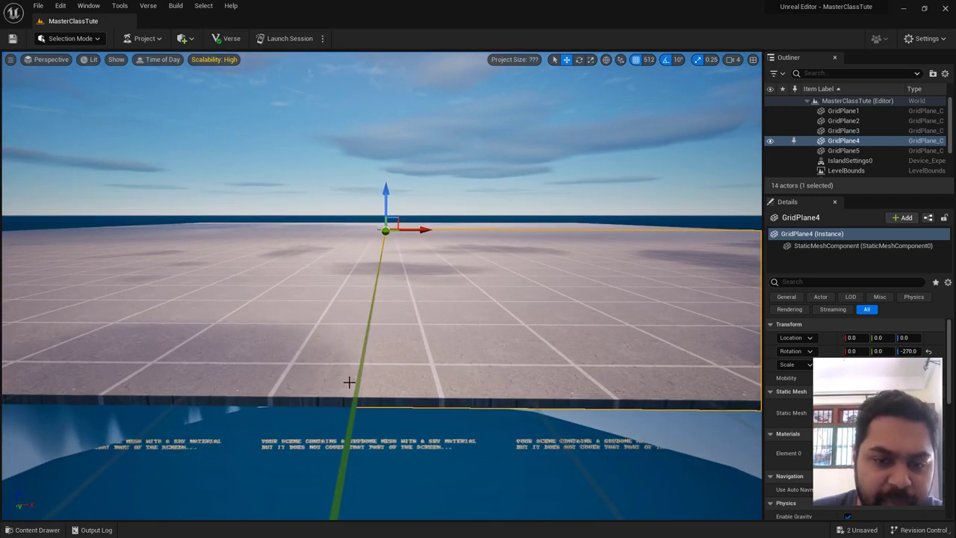
key(Right)
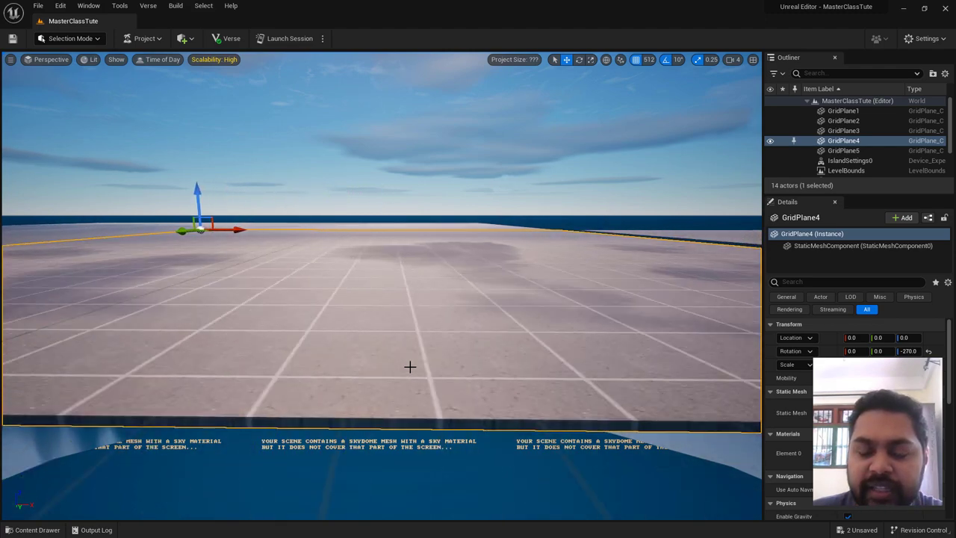
key(Right)
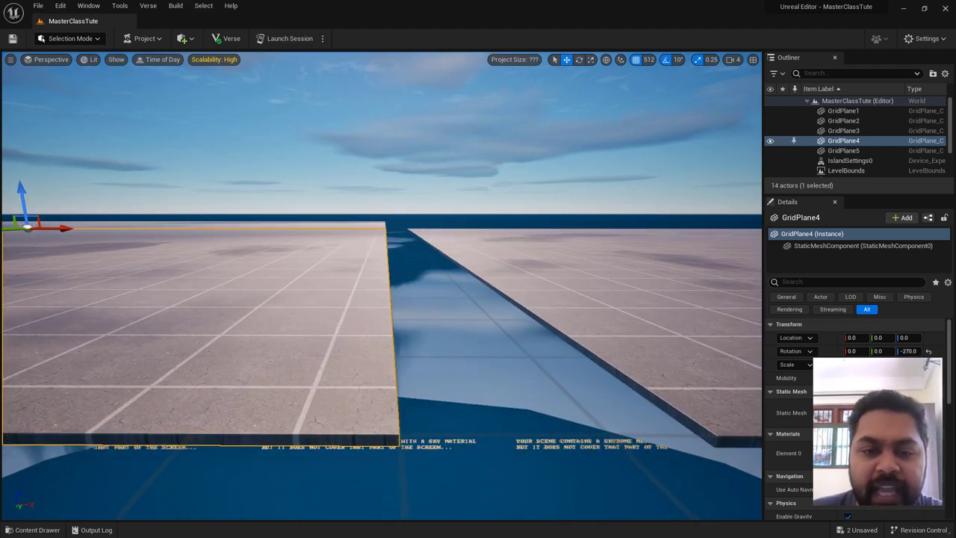
right_drag(456, 370, 457, 371)
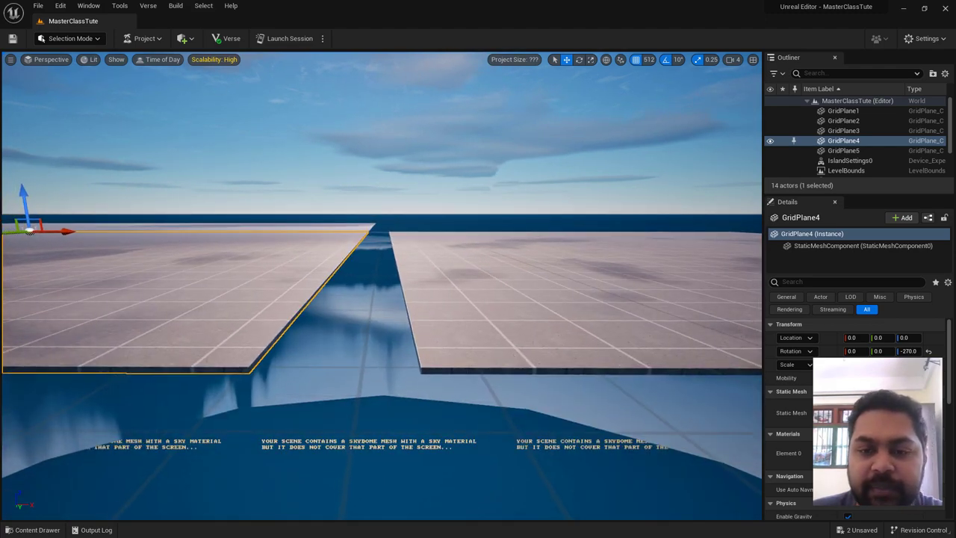
With 256-unit snapping, slide GridPlane5 left to X 12804 against GridPlane4
click(478, 336)
click(647, 61)
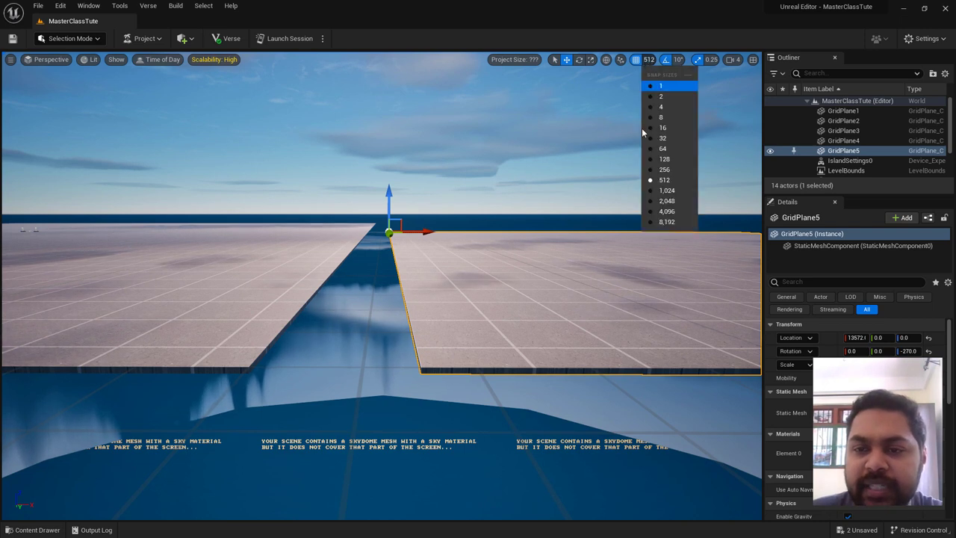
click(661, 180)
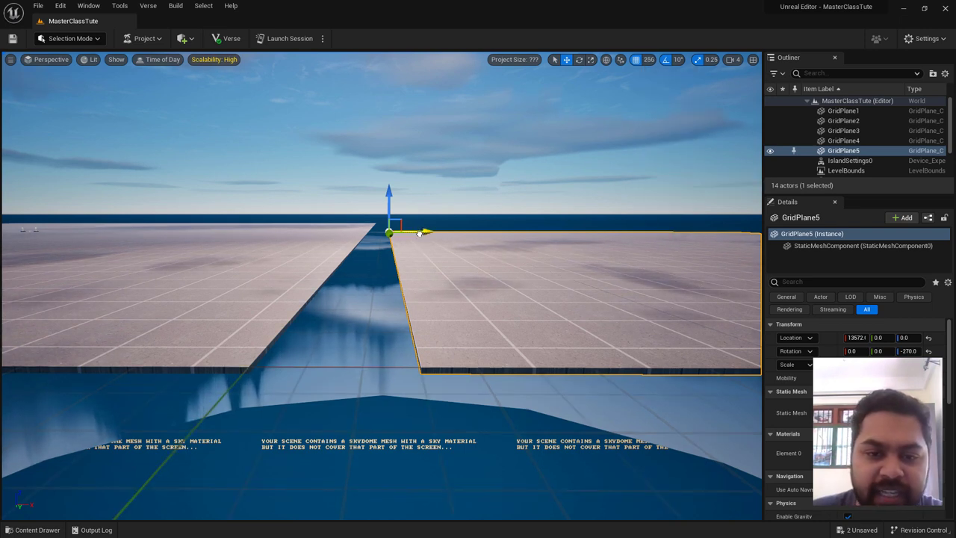
drag(420, 234, 399, 236)
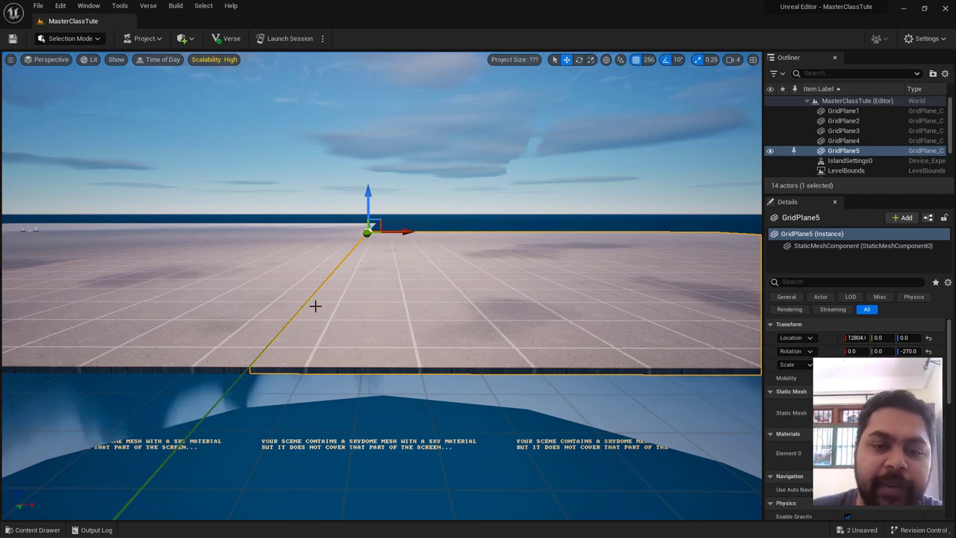
right_drag(315, 305, 333, 321)
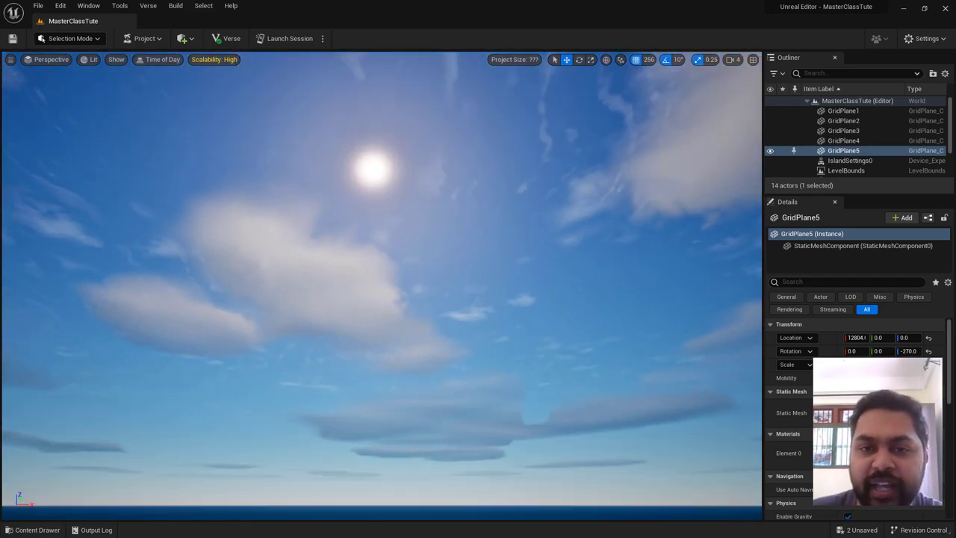
mouse_move(332, 321)
right_down()
mouse_move(332, 247)
mouse_move(333, 358)
mouse_move(407, 359)
right_up()
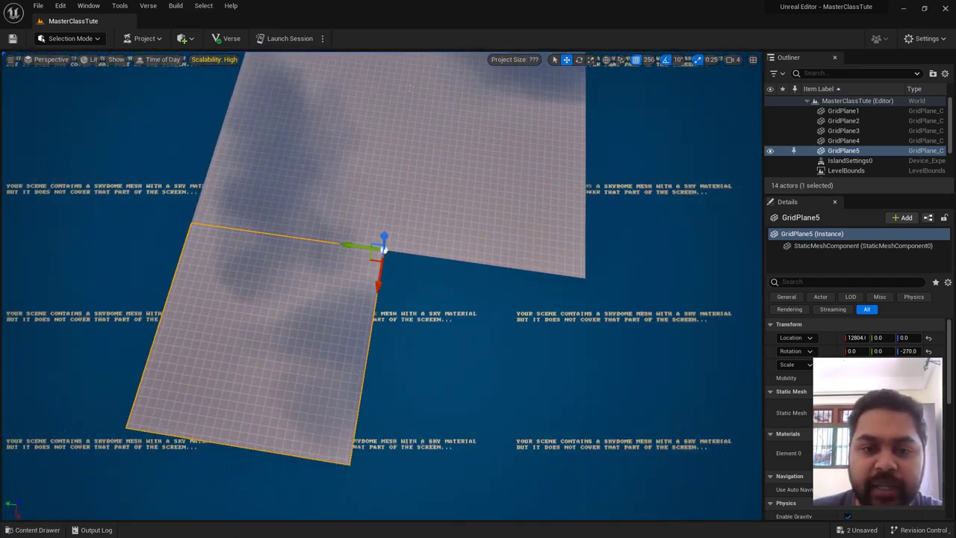
Alt-drag GridPlane5 along Y to create GridPlane6 at Y -12800, then check the layout
right_drag(407, 359, 283, 313)
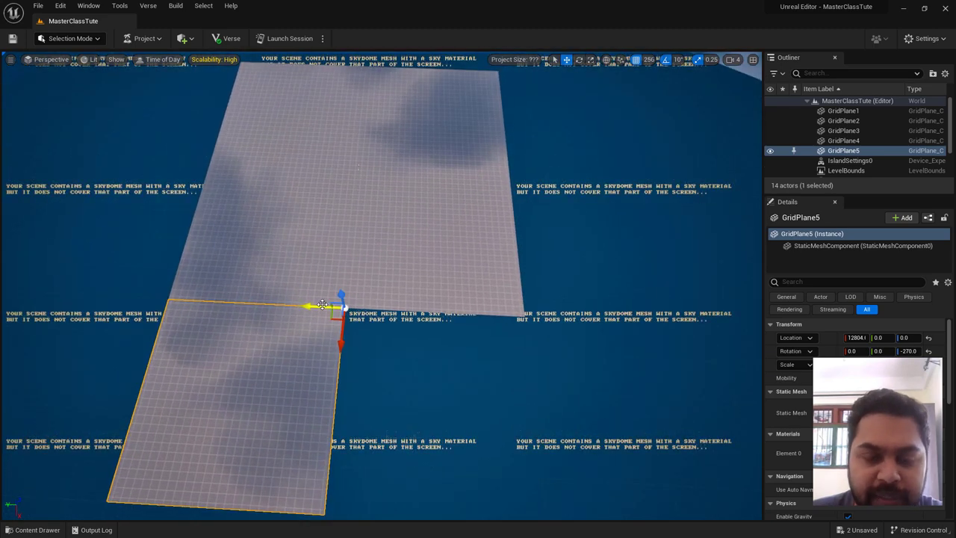
alt+drag(310, 307, 490, 321)
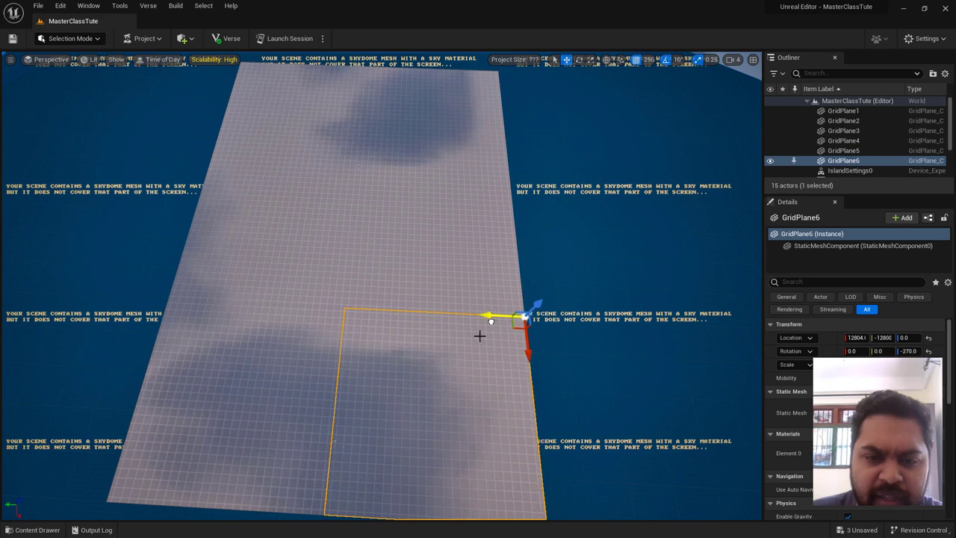
mouse_move(444, 356)
right_down()
mouse_move(522, 359)
mouse_move(387, 340)
right_up()
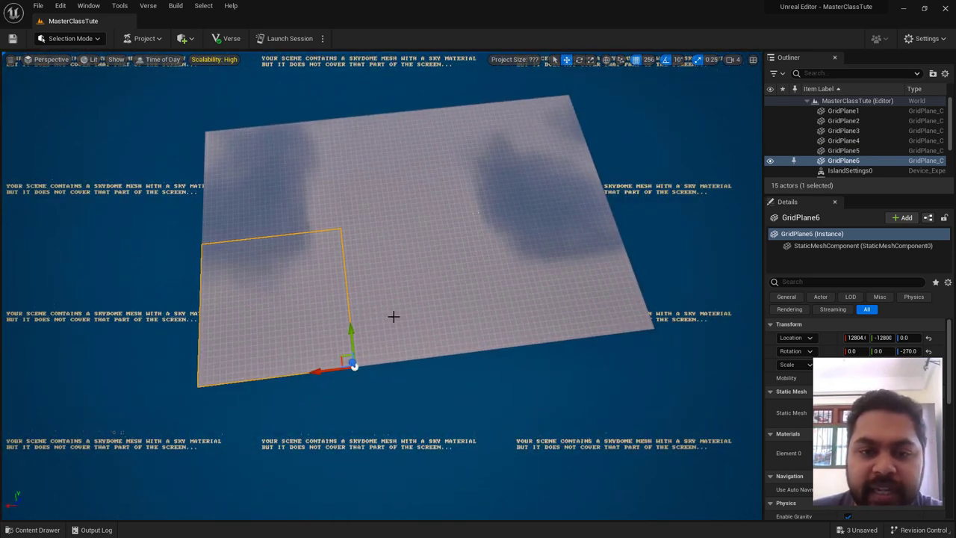
ctrl+click(474, 309)
ctrl+click(535, 306)
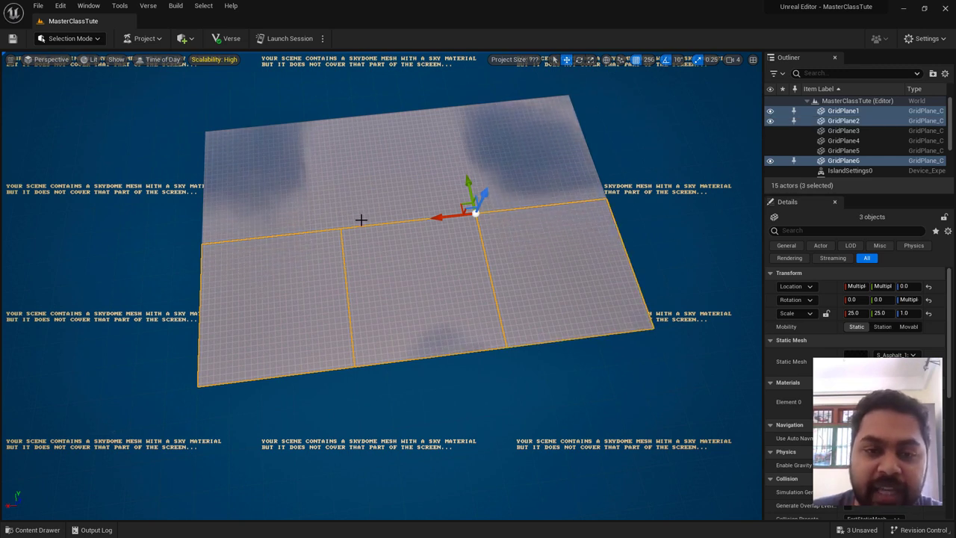
click(303, 279)
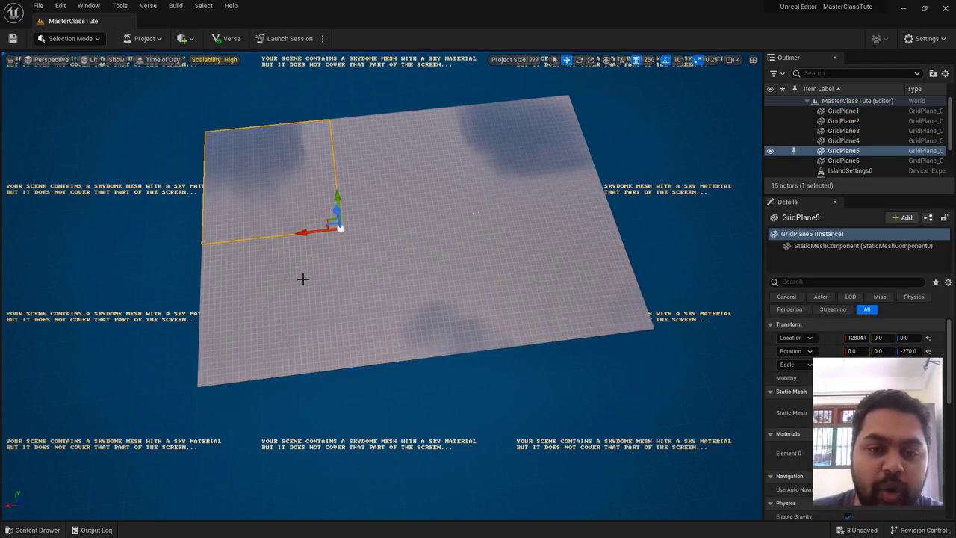
click(308, 244)
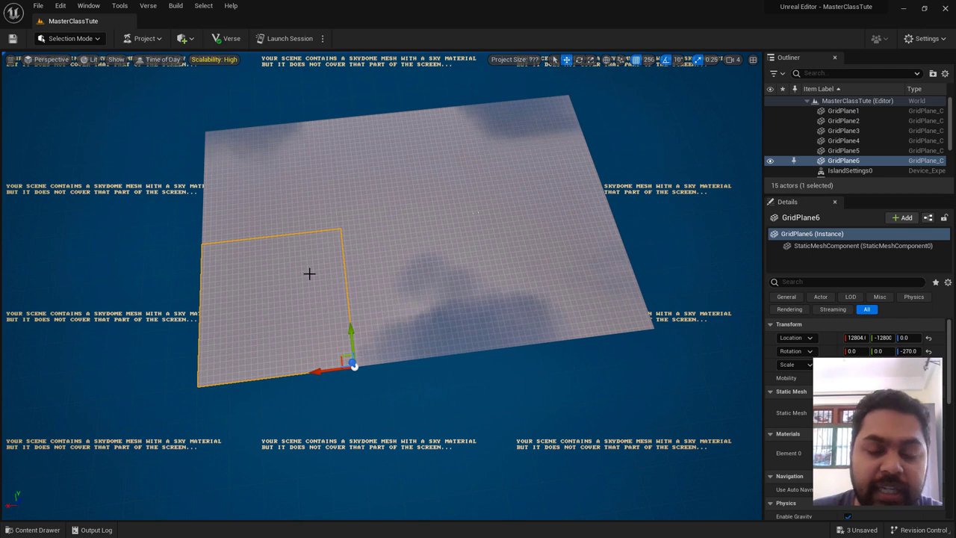
Alt-drag the selected row of three planes along Y into a third row, GridPlane7–9
ctrl+click(407, 278)
ctrl+click(536, 272)
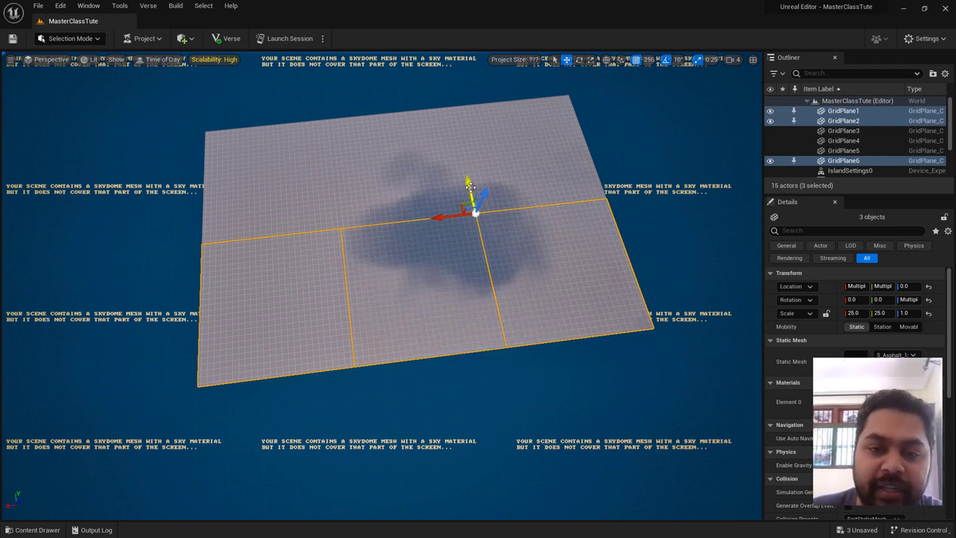
alt+drag(470, 186, 525, 481)
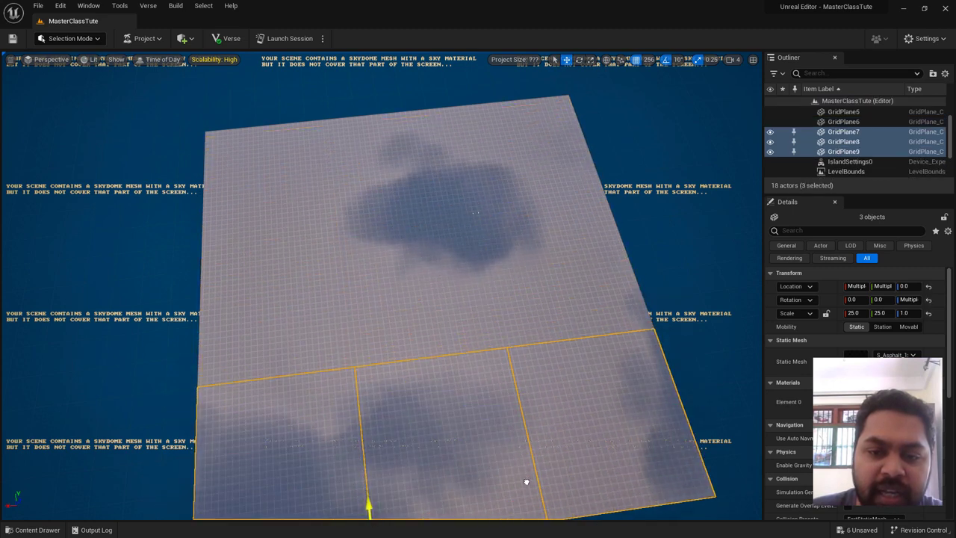
key(ctrl+z)
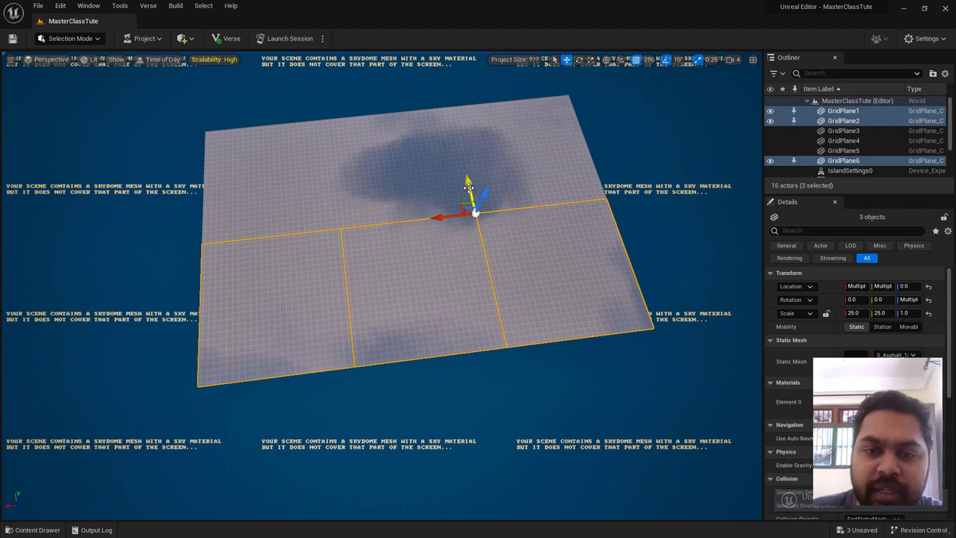
alt+drag(468, 187, 524, 485)
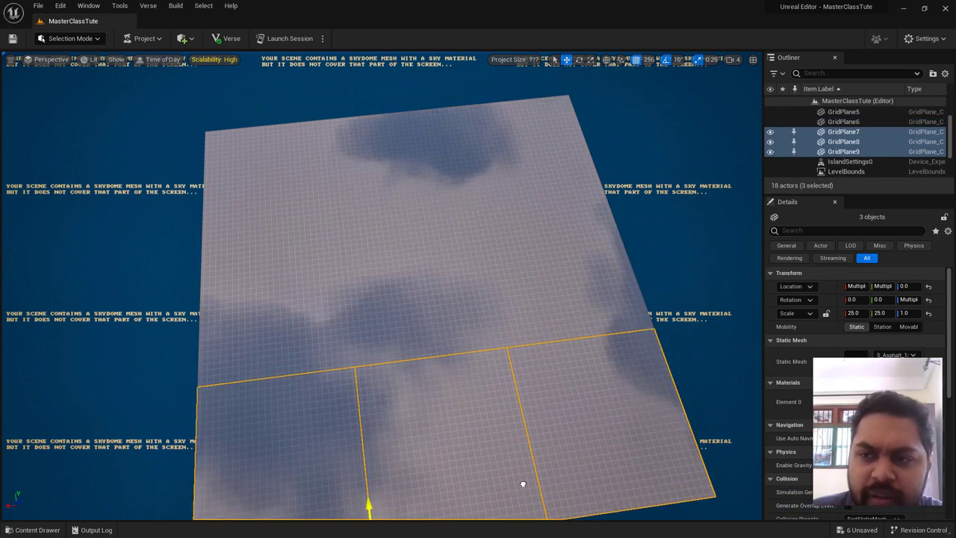
scroll(355, 421, down, 5)
click(418, 282)
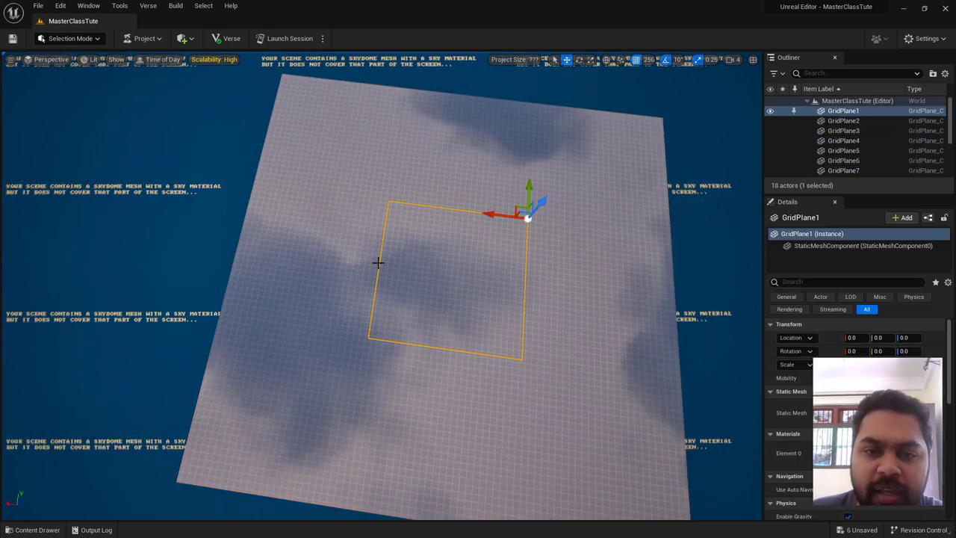
click(378, 261)
click(409, 174)
click(560, 217)
click(508, 269)
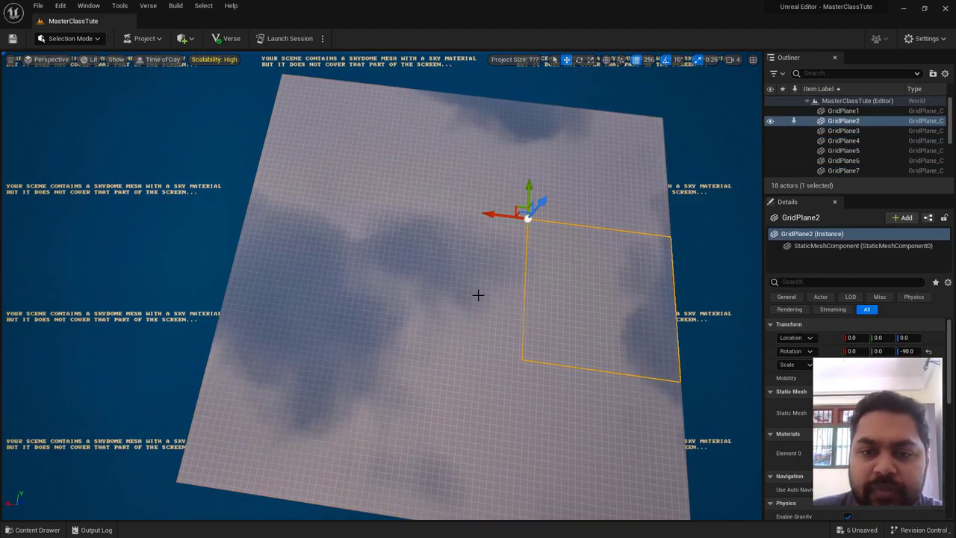
click(515, 377)
click(541, 375)
mouse_move(419, 376)
right_down()
mouse_move(523, 376)
mouse_move(516, 322)
right_up()
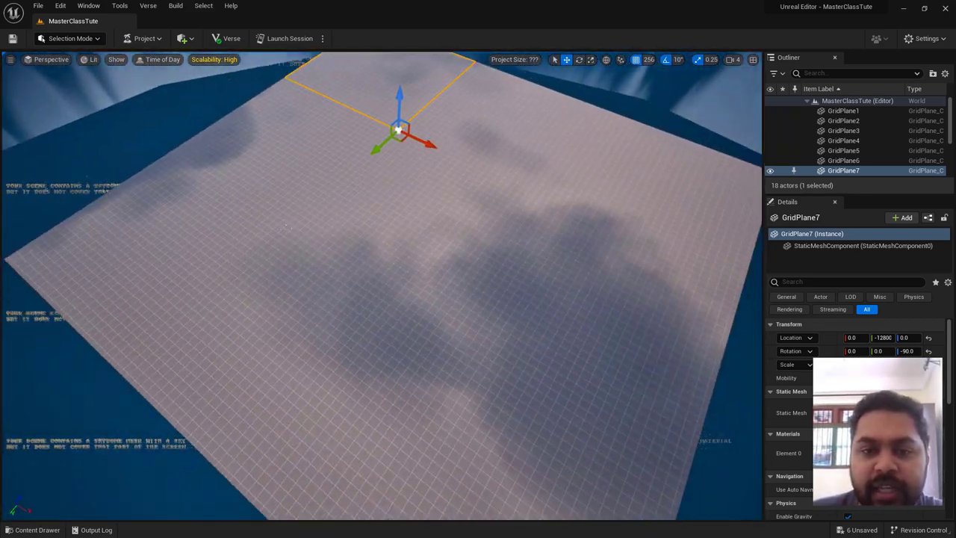
mouse_move(516, 321)
right_down()
mouse_move(538, 374)
mouse_move(336, 254)
right_up()
click(337, 254)
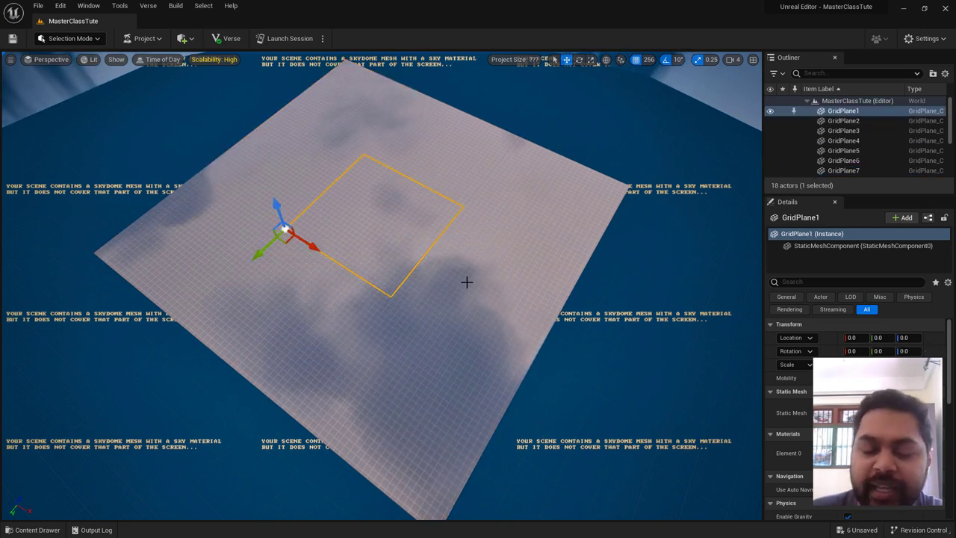
click(346, 321)
click(386, 351)
click(489, 284)
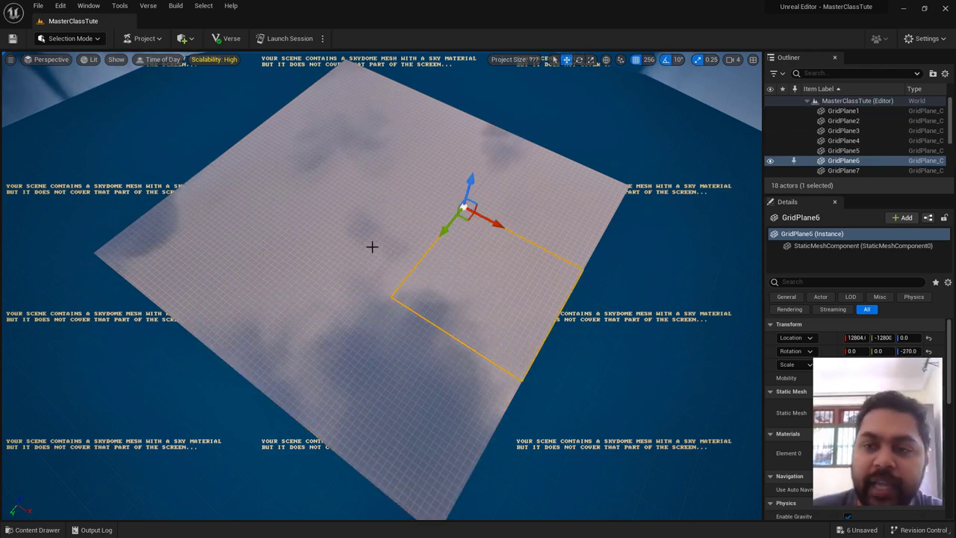
click(381, 239)
click(482, 170)
click(522, 197)
click(488, 260)
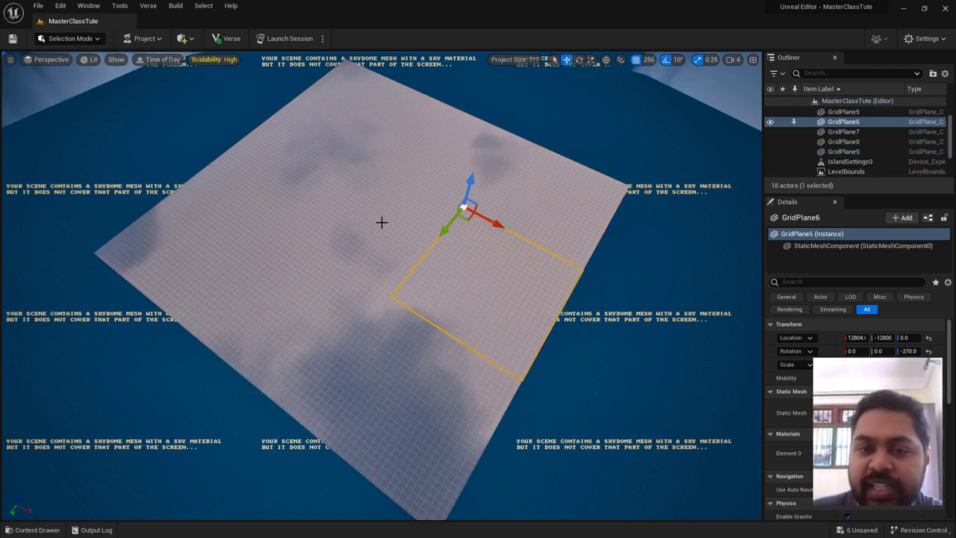
click(382, 222)
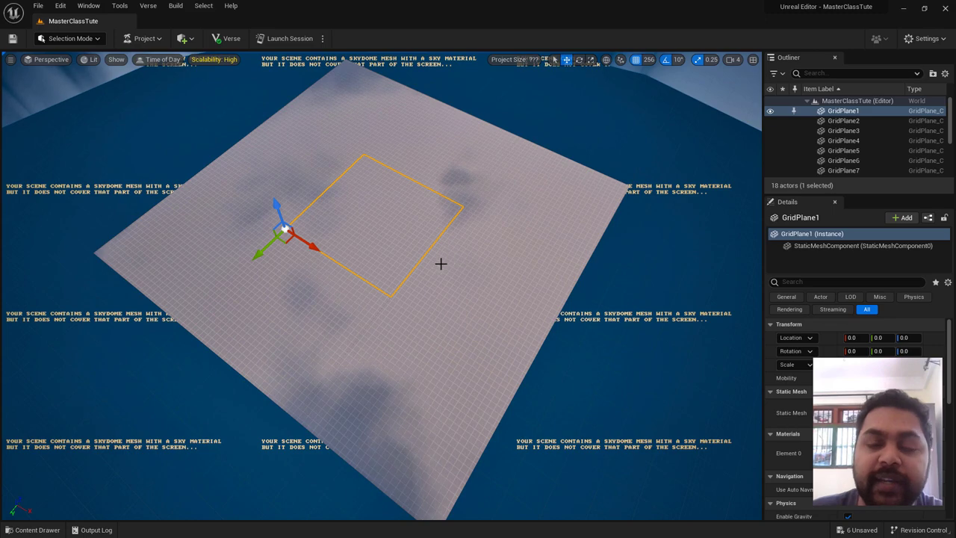
right_drag(441, 264, 441, 262)
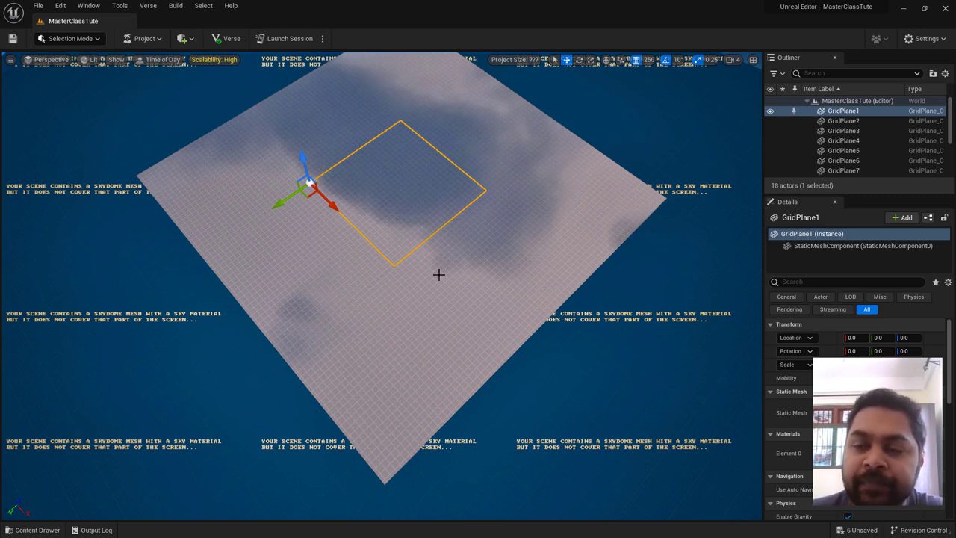
scroll(867, 142, down, 1)
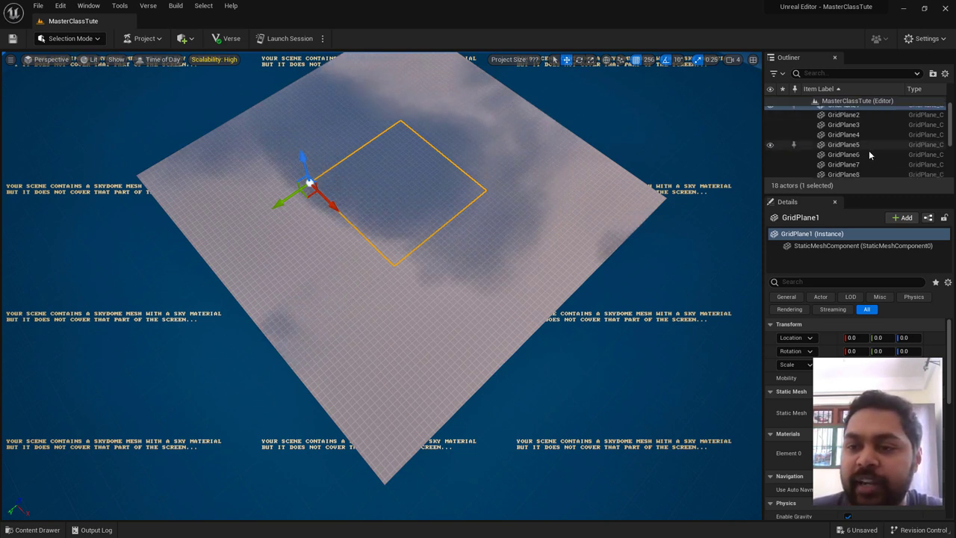
scroll(869, 150, down, 1)
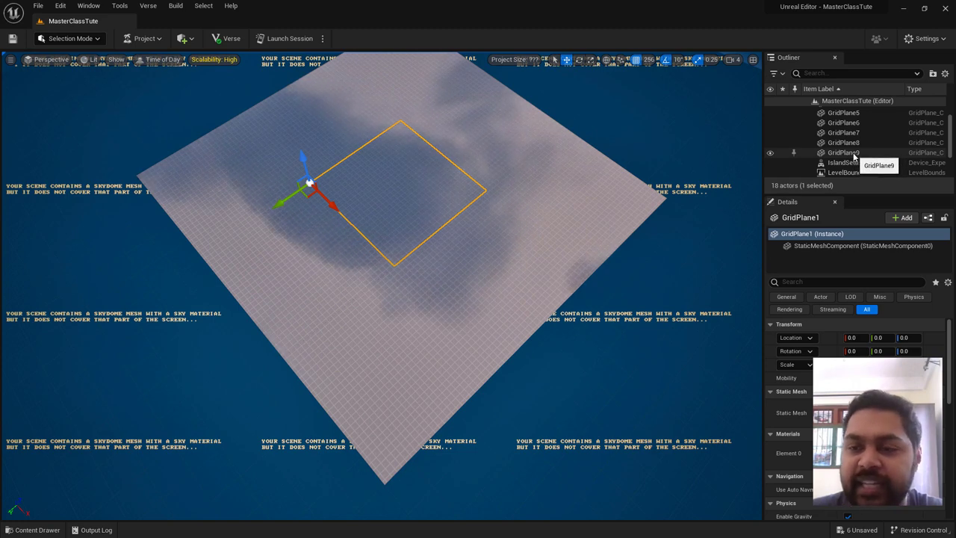
Move all nine selected grid planes into a new outliner folder, NewFolder1
shift+click(865, 153)
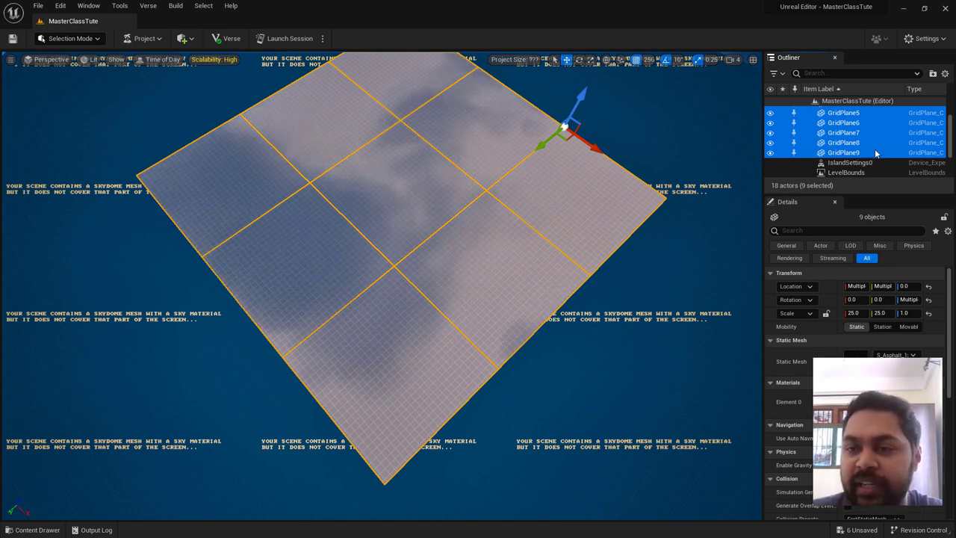
scroll(870, 153, up, 2)
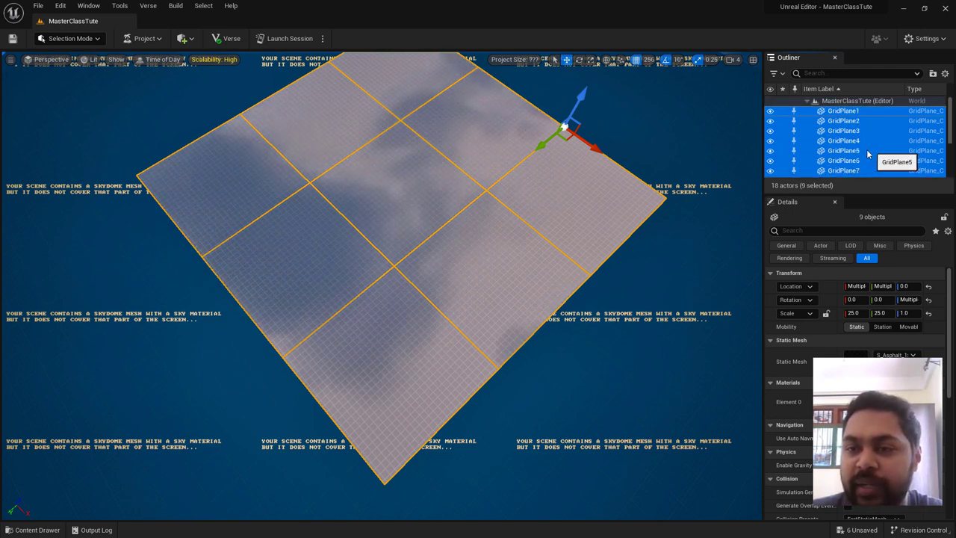
right_click(839, 114)
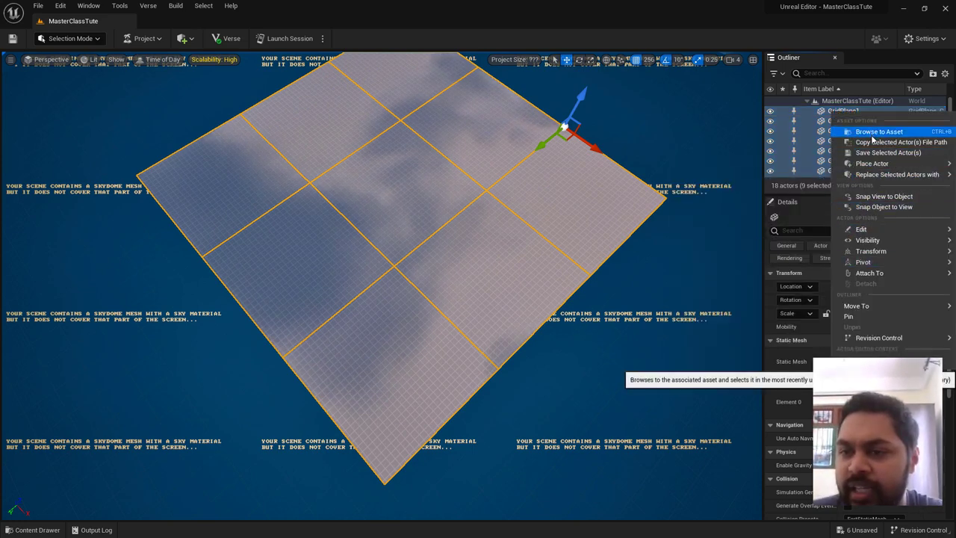
mouse_move(866, 263)
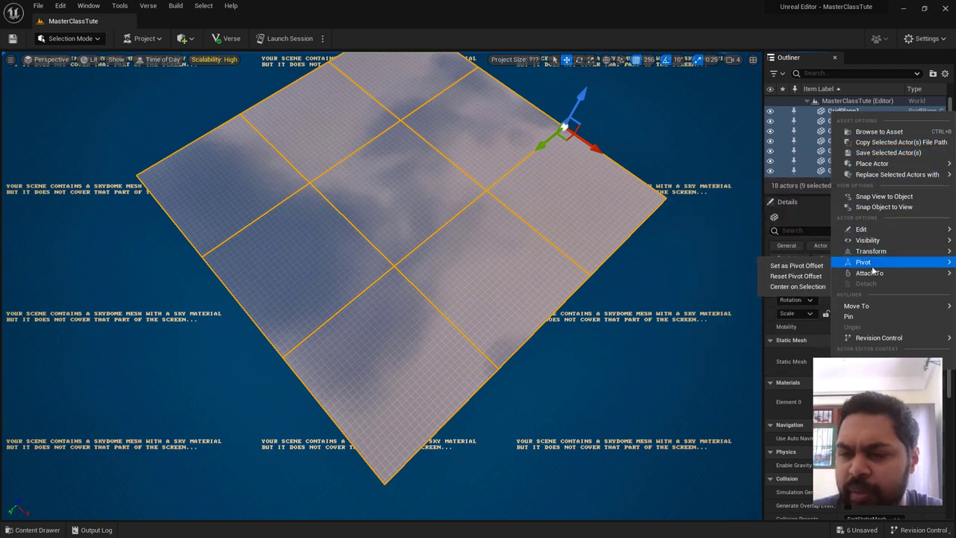
mouse_move(874, 313)
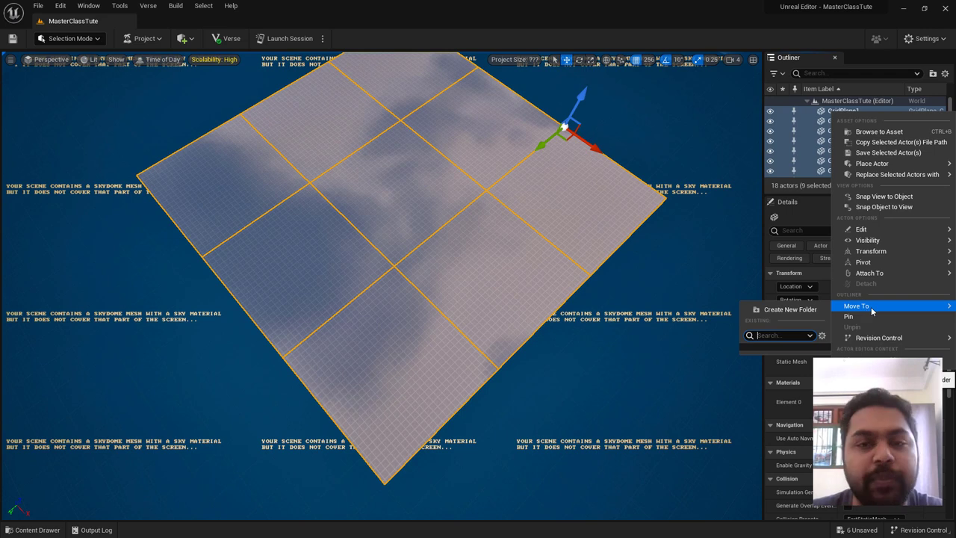
click(796, 313)
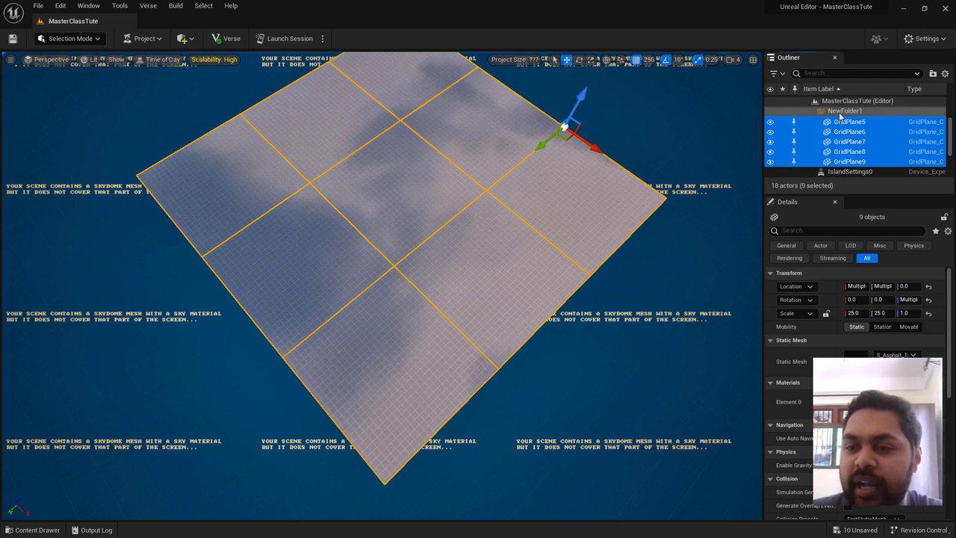
click(814, 112)
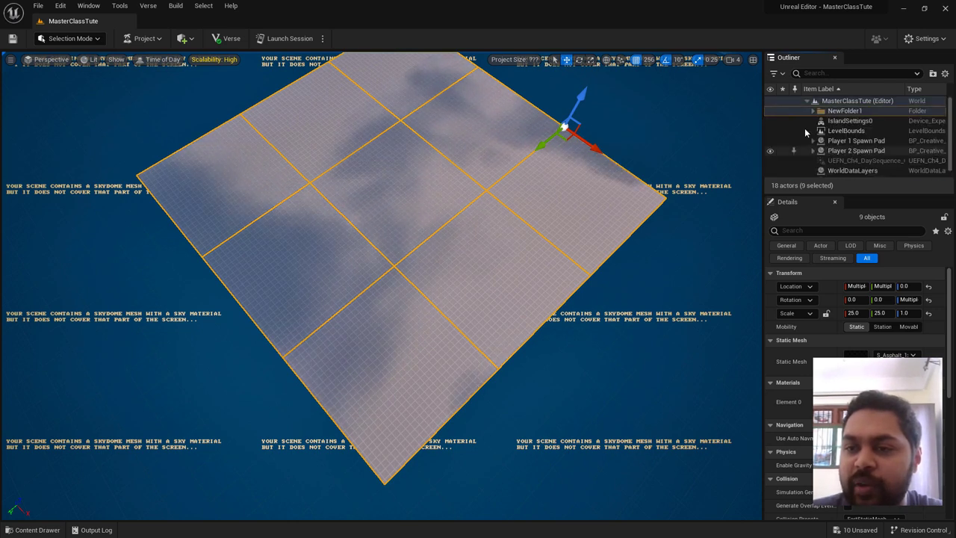
Rename the NewFolder1 folder to GridPlanes
click(851, 112)
click(852, 112)
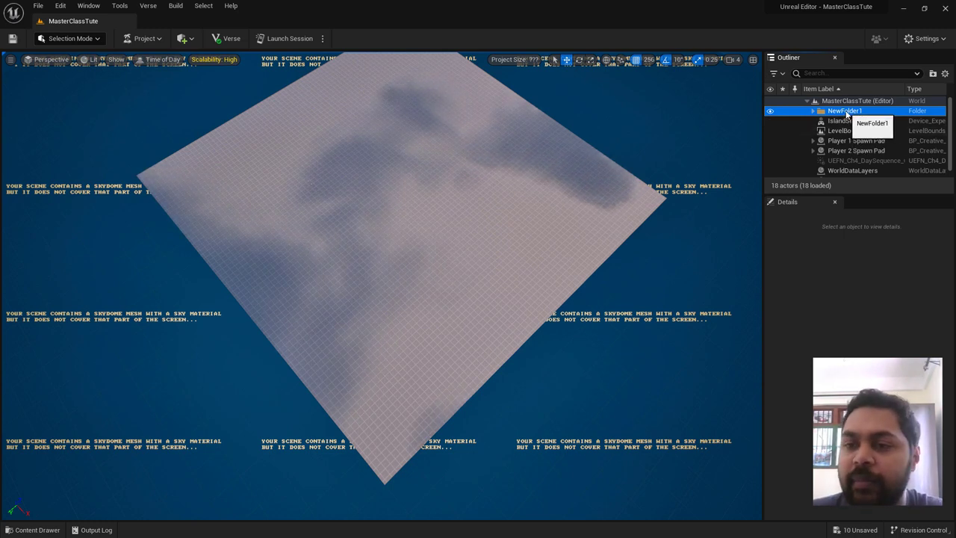
double_click(844, 112)
double_click(846, 112)
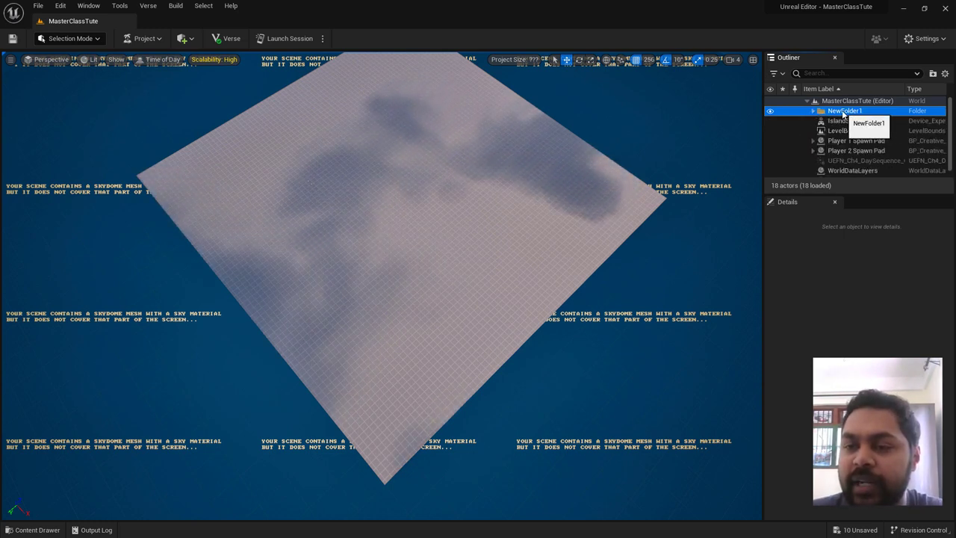
right_click(844, 113)
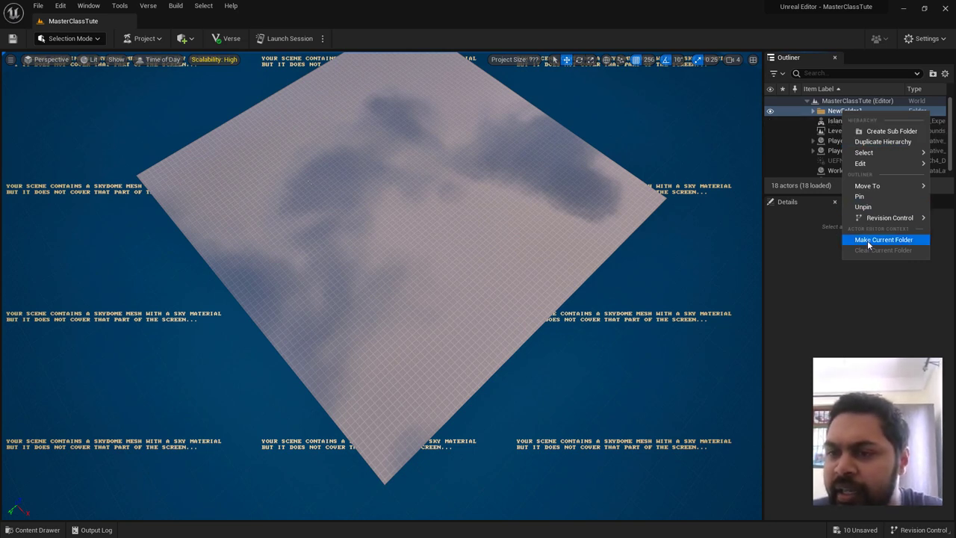
click(849, 112)
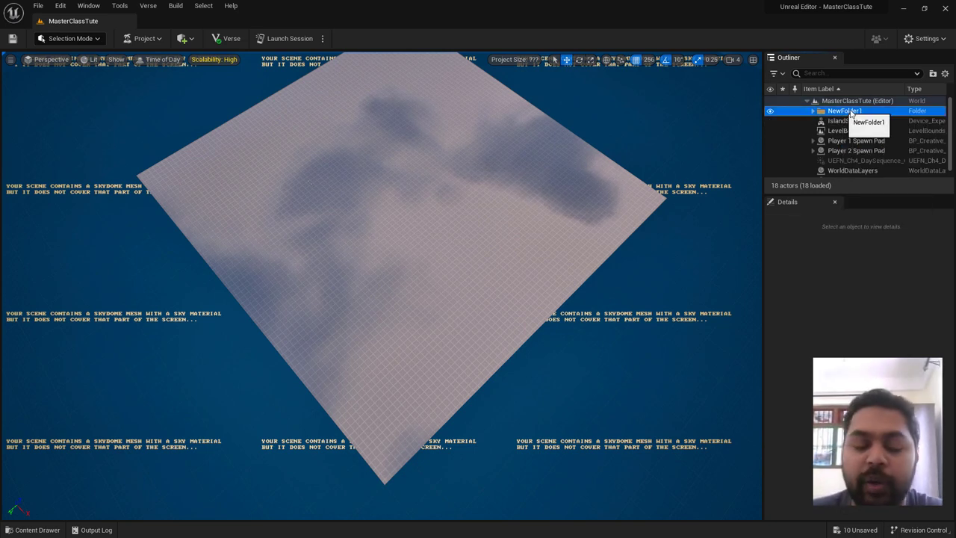
click(849, 112)
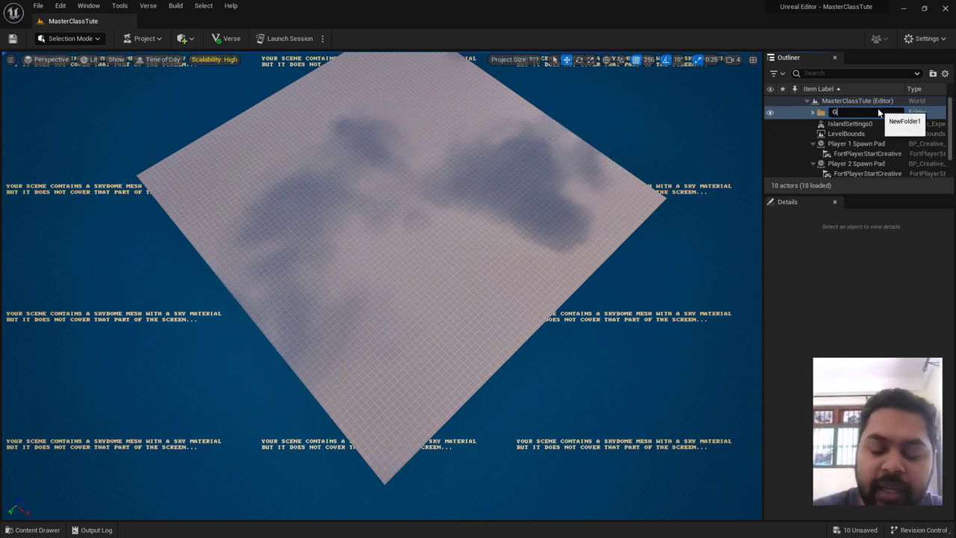
text(GridPlanes)
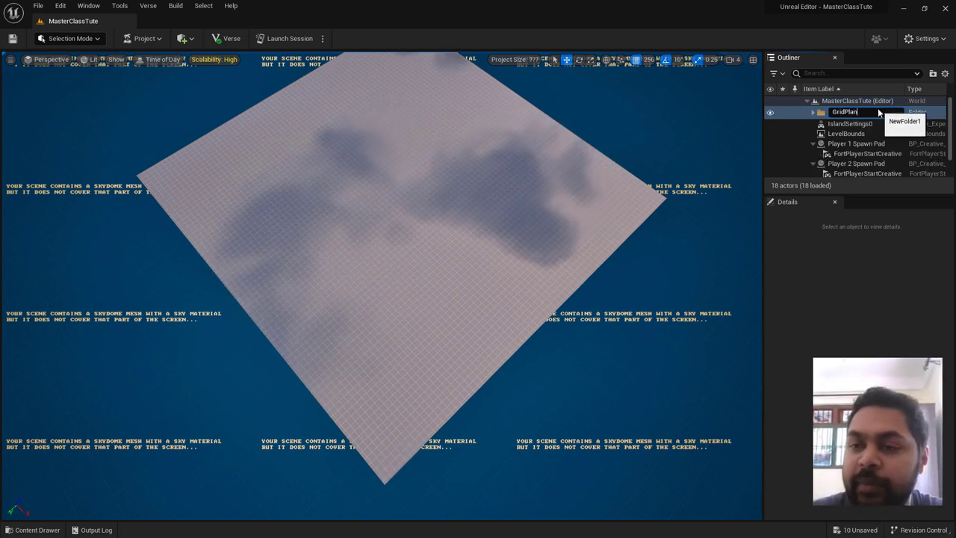
key(Return)
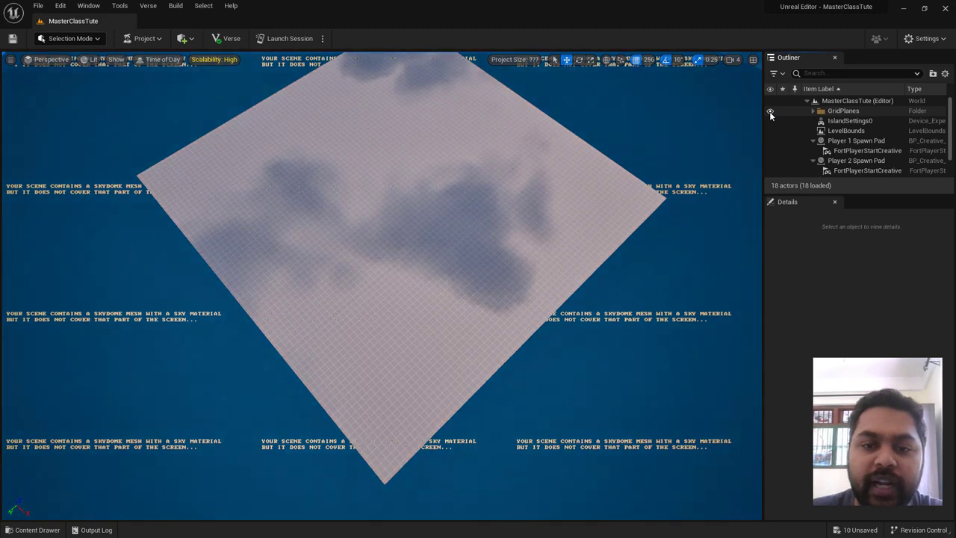
click(769, 111)
click(769, 111)
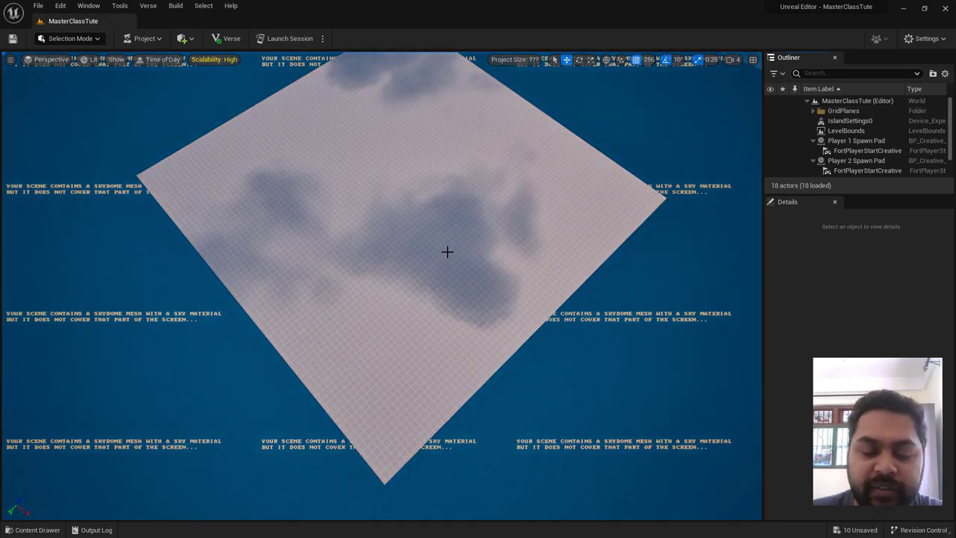
right_drag(447, 251, 448, 254)
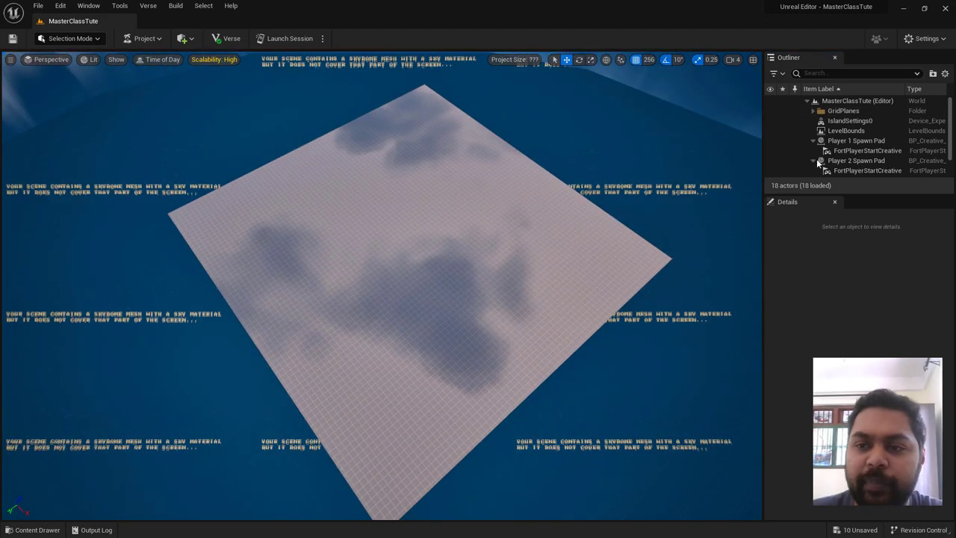
click(770, 111)
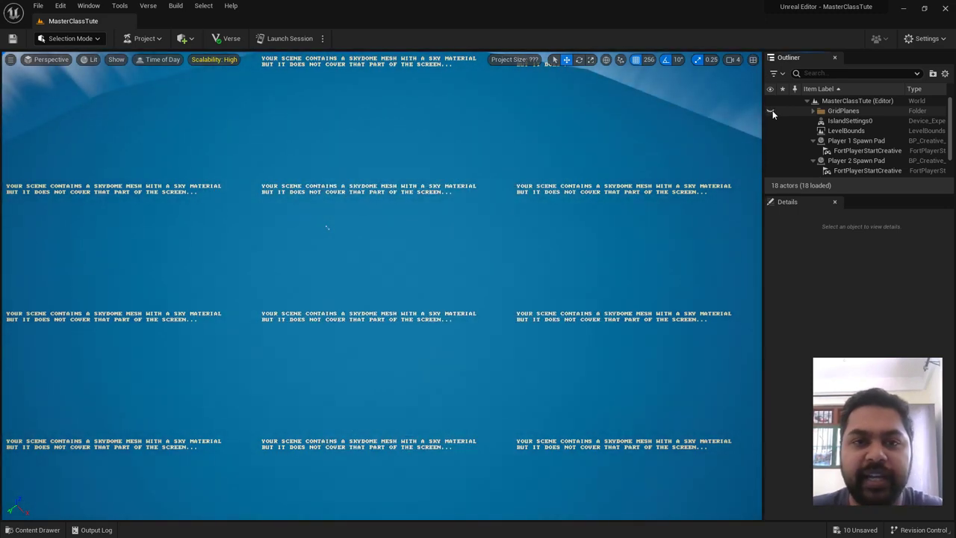
click(771, 110)
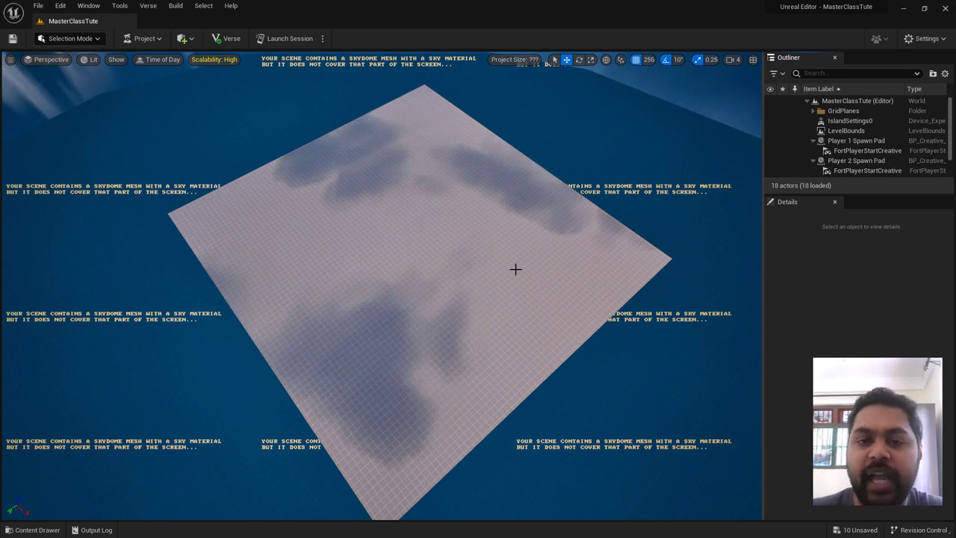
scroll(496, 317, up, 1)
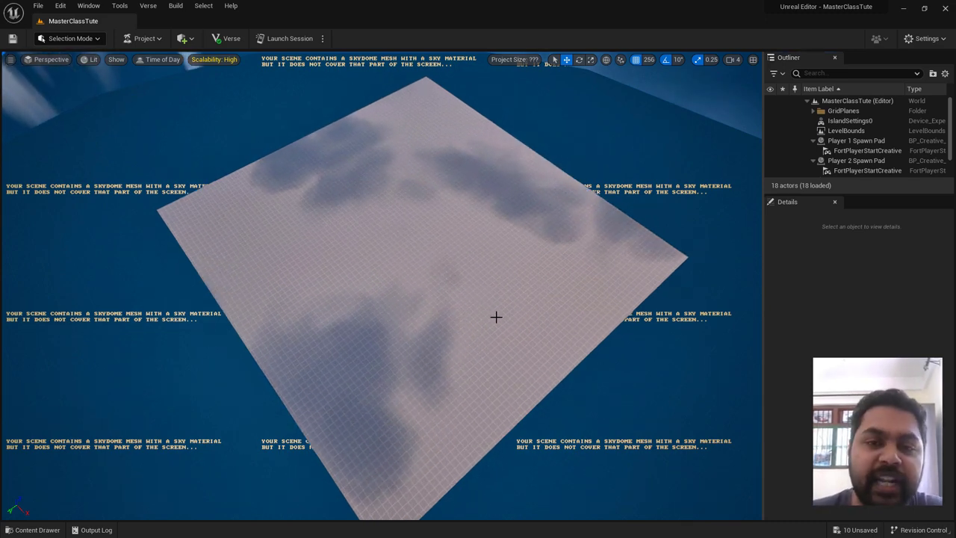
mouse_move(495, 316)
right_down()
mouse_move(496, 284)
mouse_move(243, 157)
right_up()
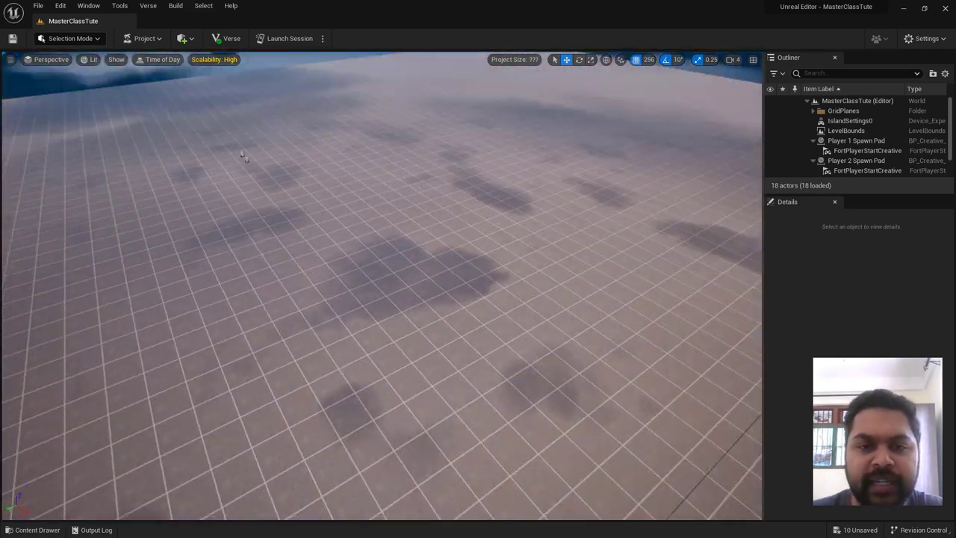
mouse_move(496, 284)
right_down()
mouse_move(496, 247)
mouse_move(496, 284)
mouse_move(311, 183)
mouse_move(385, 189)
right_up()
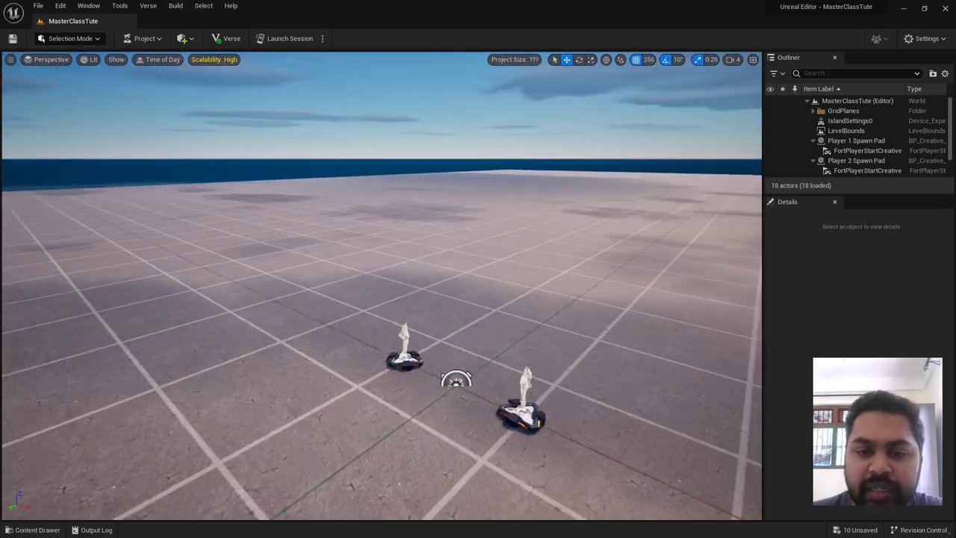
right_drag(381, 285, 382, 285)
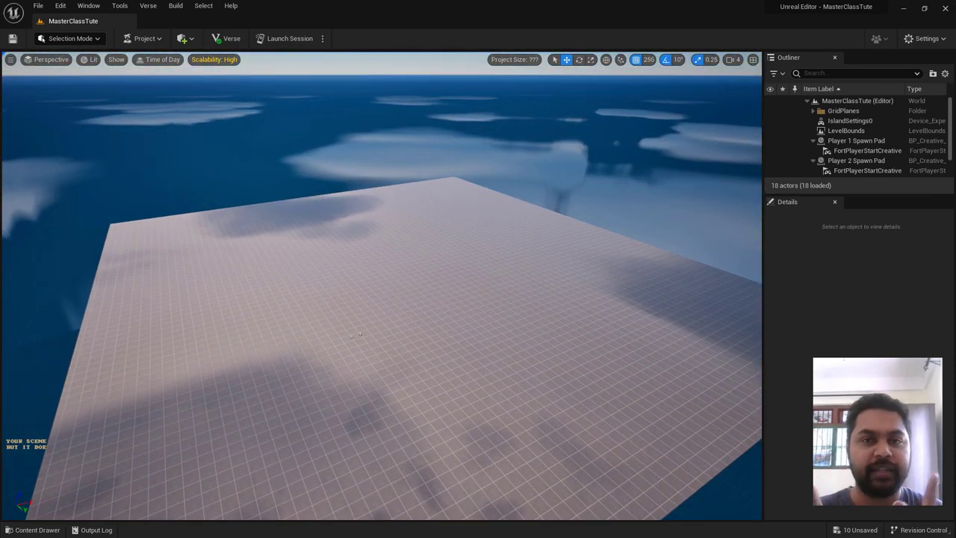